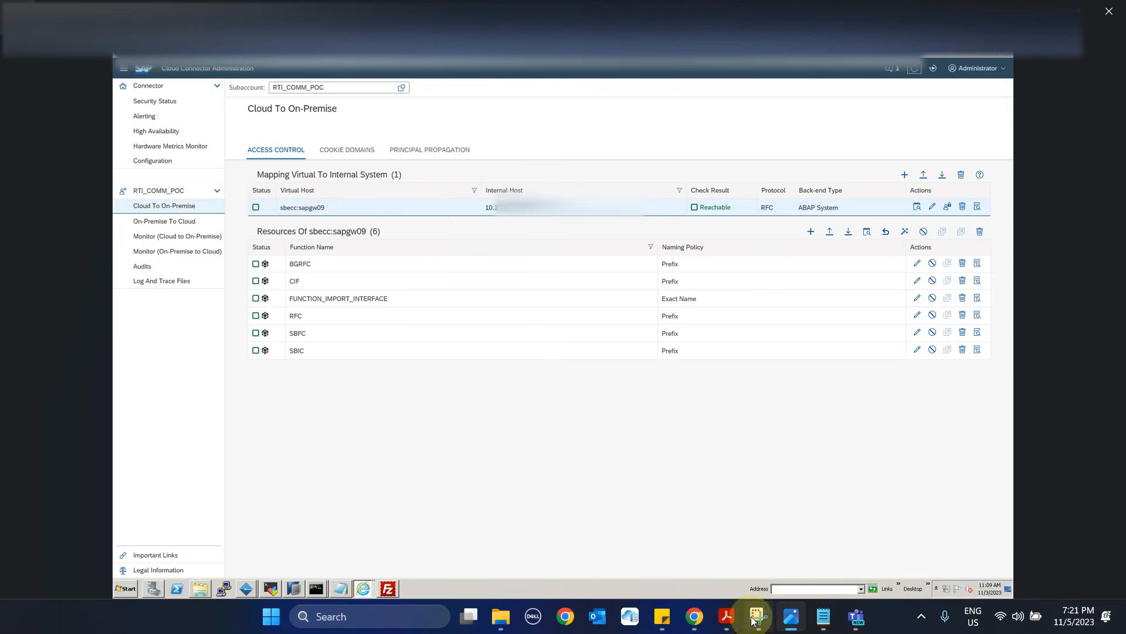
Switch to the SAP BTP Cockpit in Chrome and sign in again to the RTI_COMM_POC subaccount overview.
{"action": "left_click", "coordinate": [694, 625]}
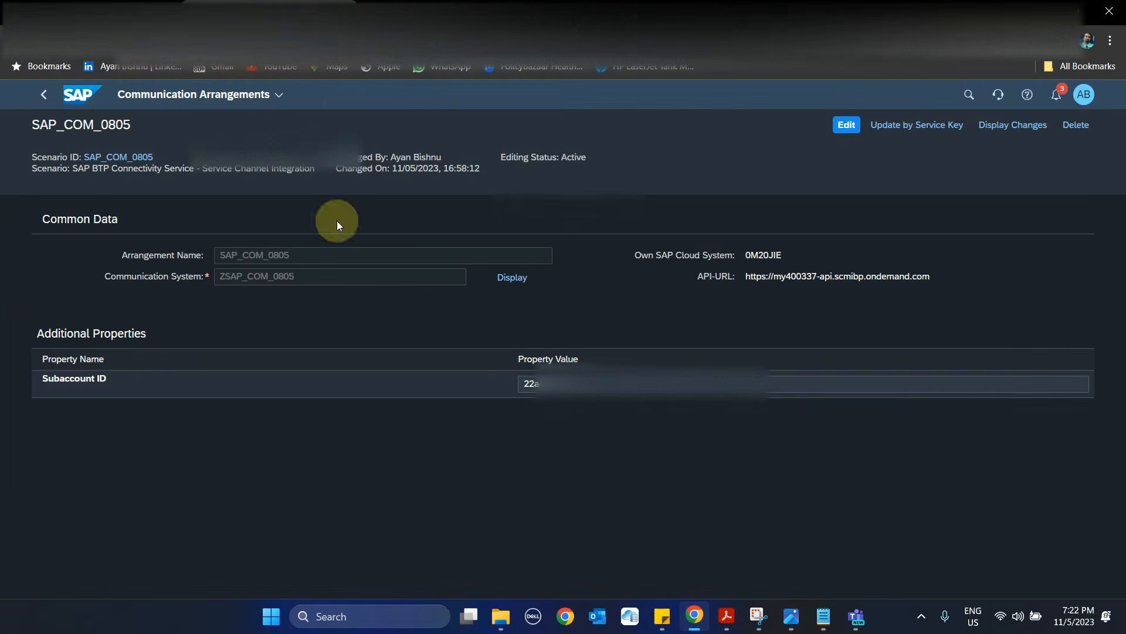
{"action": "left_click", "coordinate": [64, 10]}
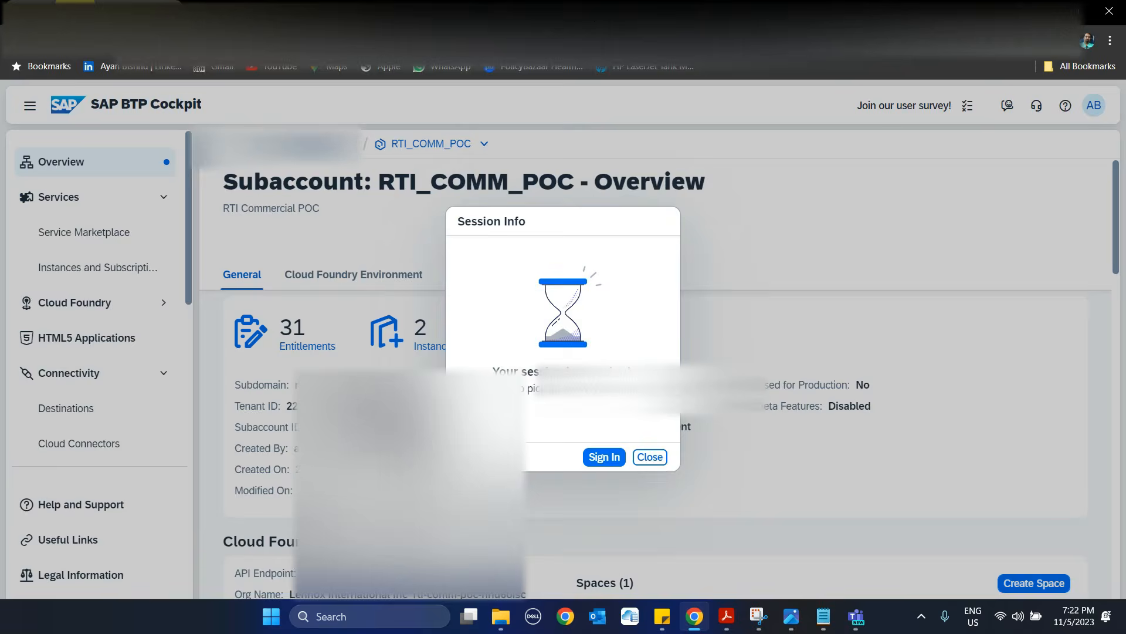
{"action": "left_click", "coordinate": [601, 460]}
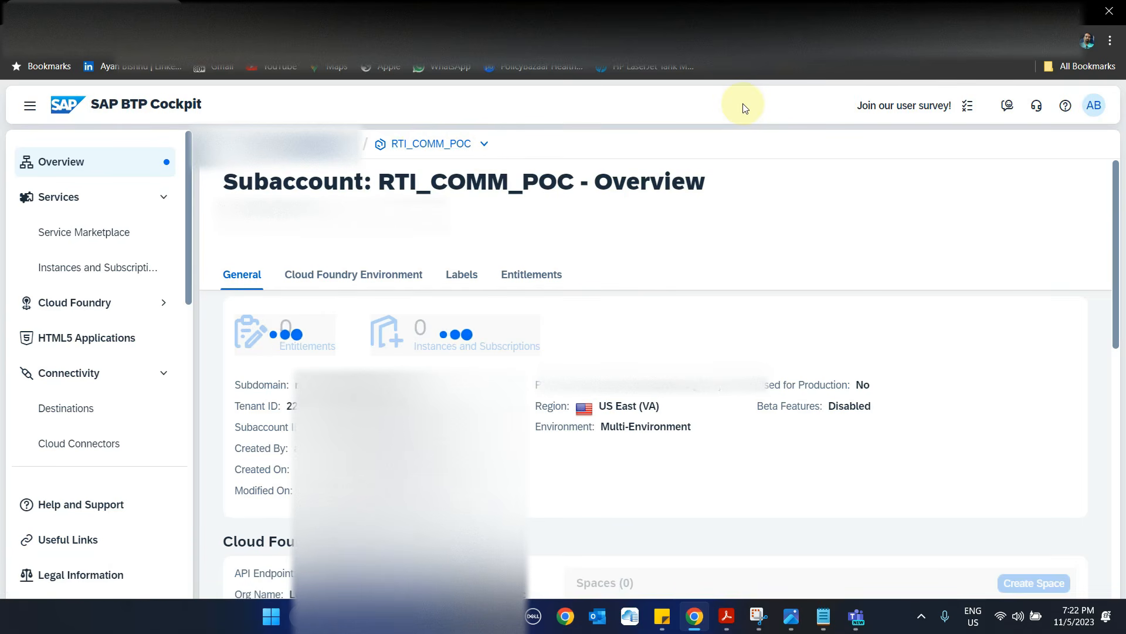
{"action": "key", "text": "alt+Tab"}
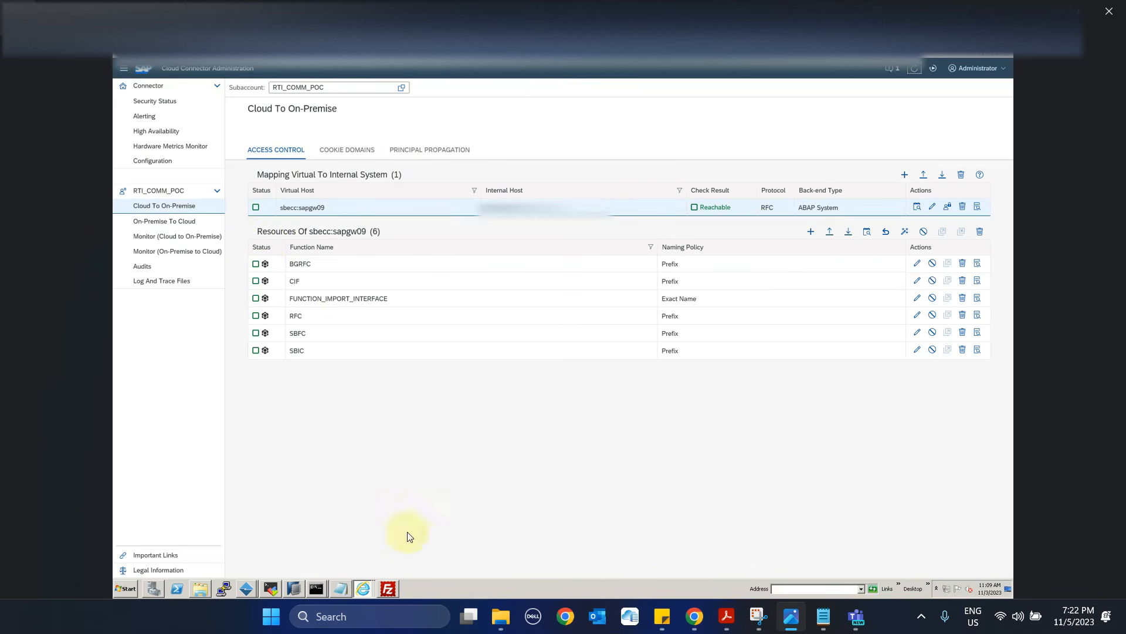
{"action": "left_click", "coordinate": [698, 619]}
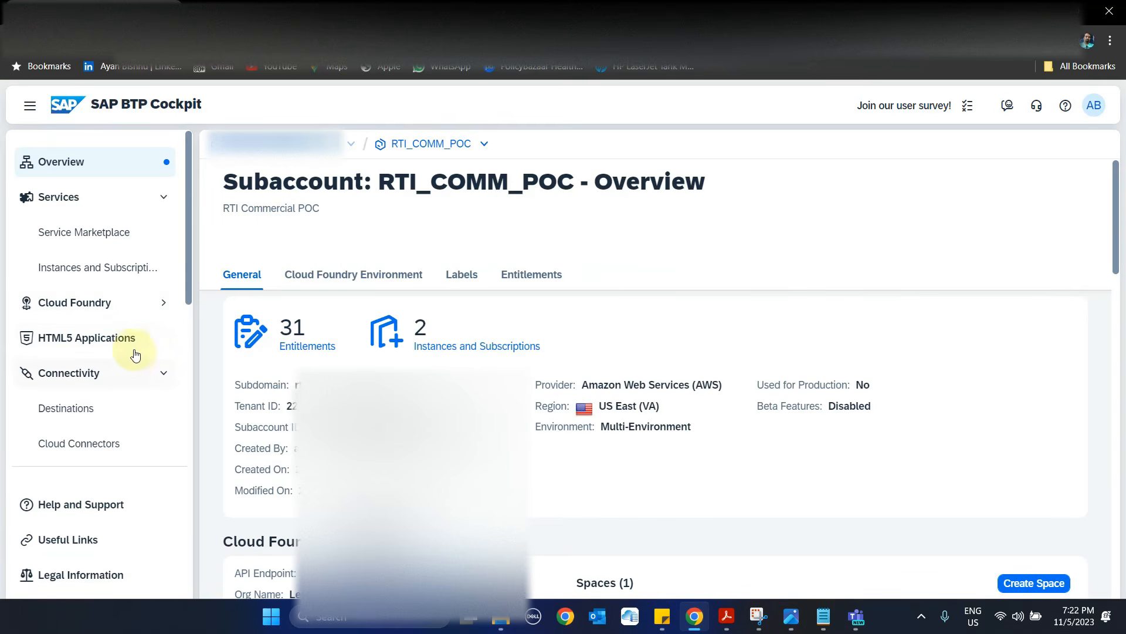
Open the subaccount's Cloud Connectors page and review the master instance and exposed back-end systems.
{"action": "scroll", "coordinate": [132, 352], "scroll_direction": "down", "scroll_amount": 2}
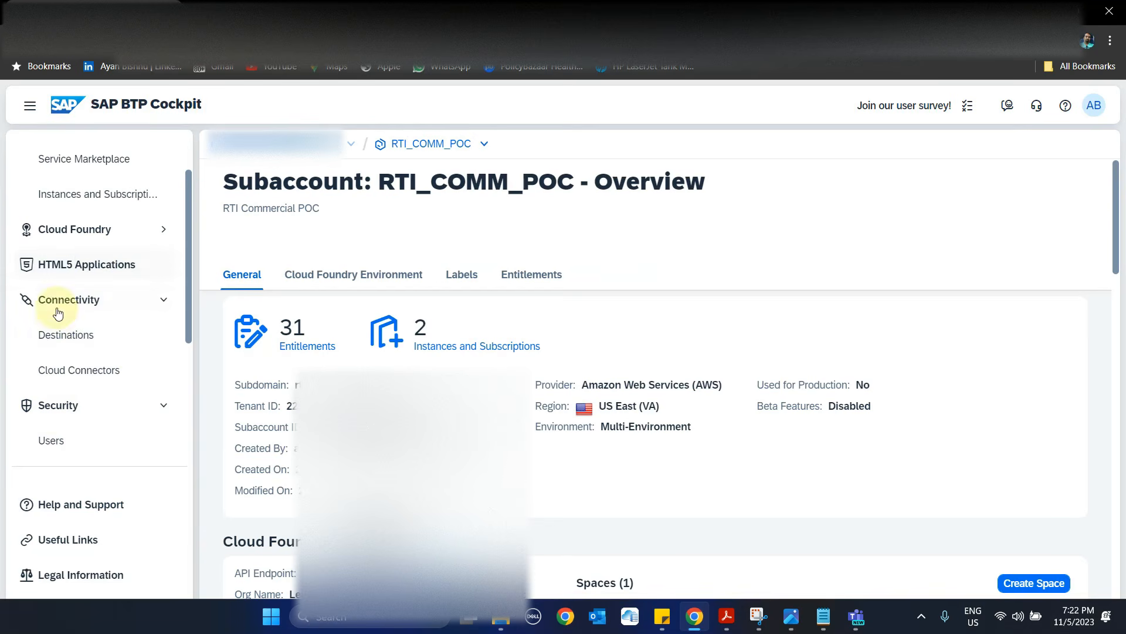
{"action": "left_click", "coordinate": [55, 379]}
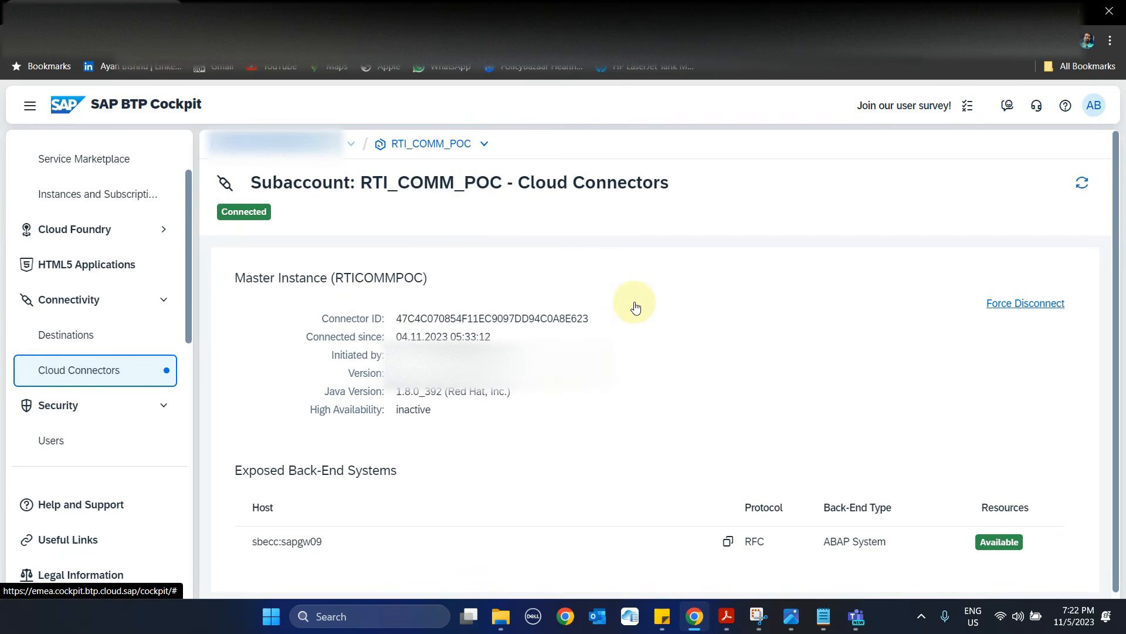
{"action": "scroll", "coordinate": [634, 304], "scroll_direction": "down", "scroll_amount": 1}
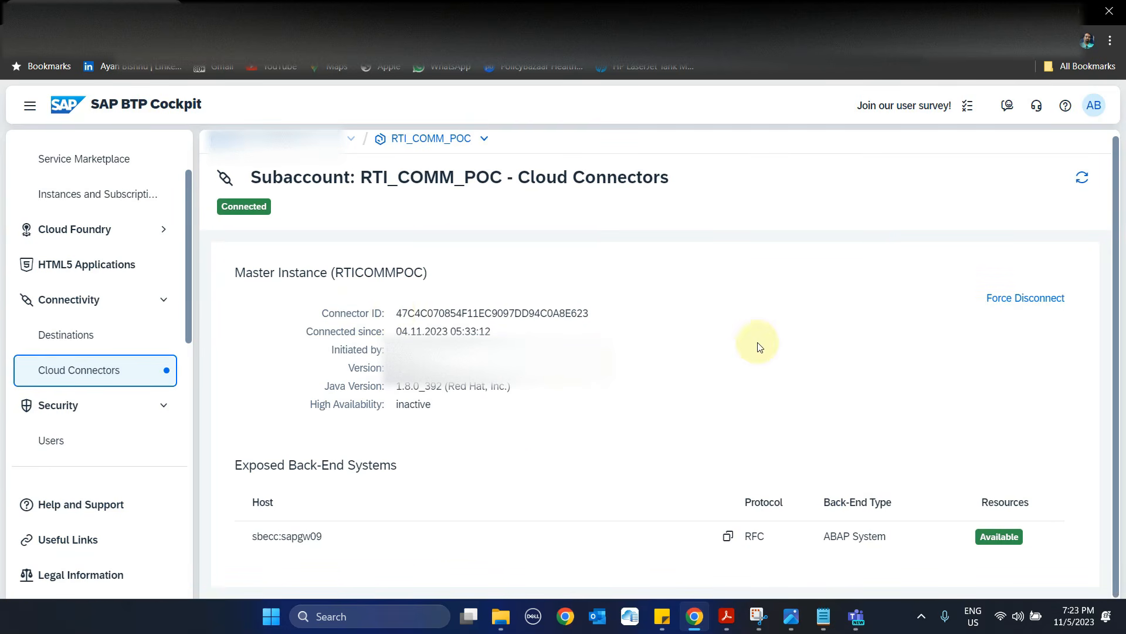
{"action": "scroll", "coordinate": [577, 387], "scroll_direction": "up", "scroll_amount": 1}
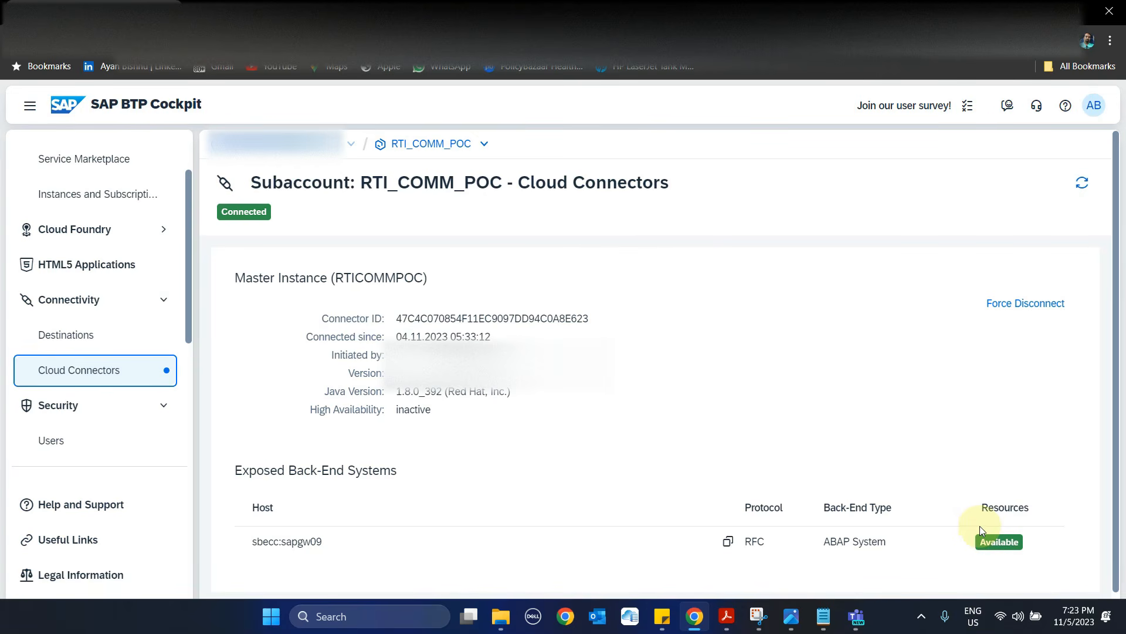
Switch to the PDF setup guide and examine the table of resources to enable, marking the SBIC, SBFC and CIF prefixes.
{"action": "left_click", "coordinate": [791, 618]}
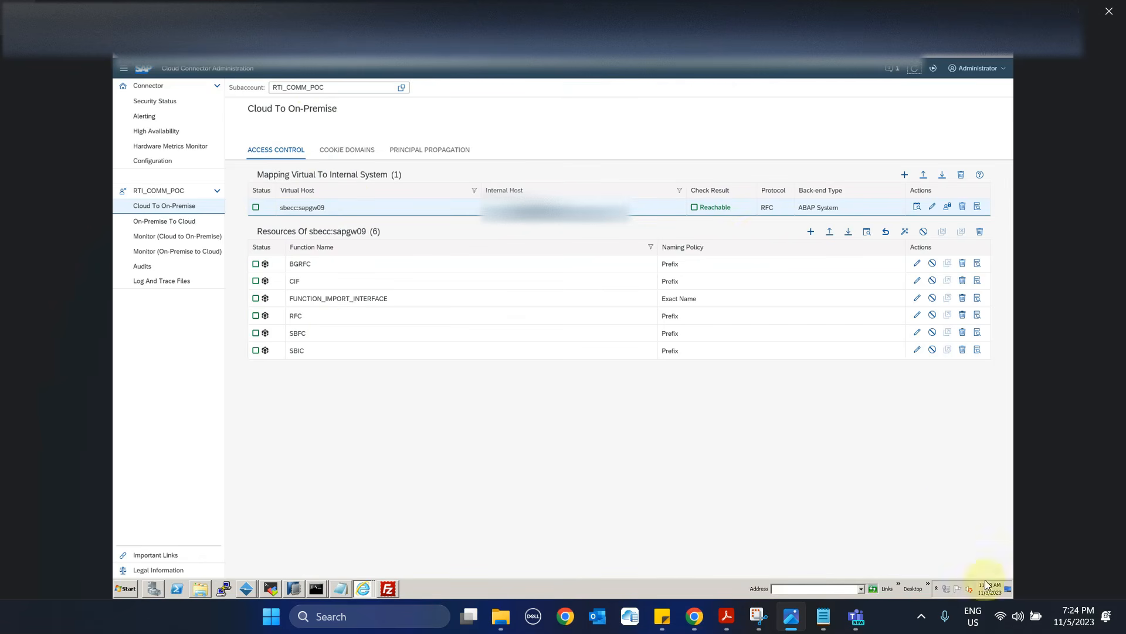
{"action": "left_click", "coordinate": [727, 617]}
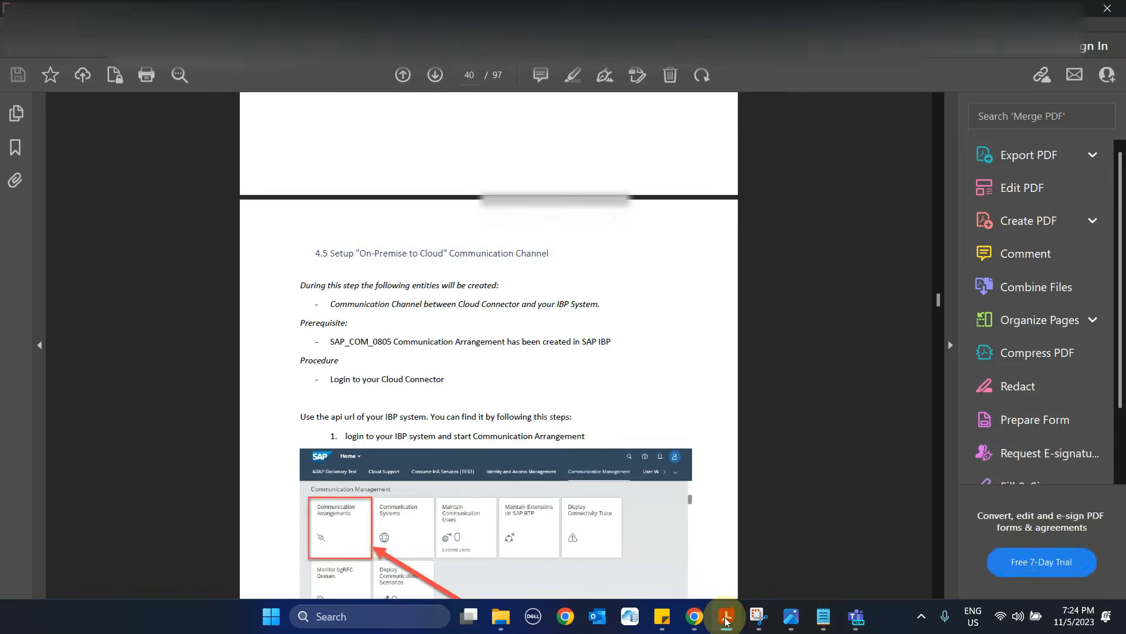
{"action": "scroll", "coordinate": [504, 449], "scroll_direction": "up", "scroll_amount": 15}
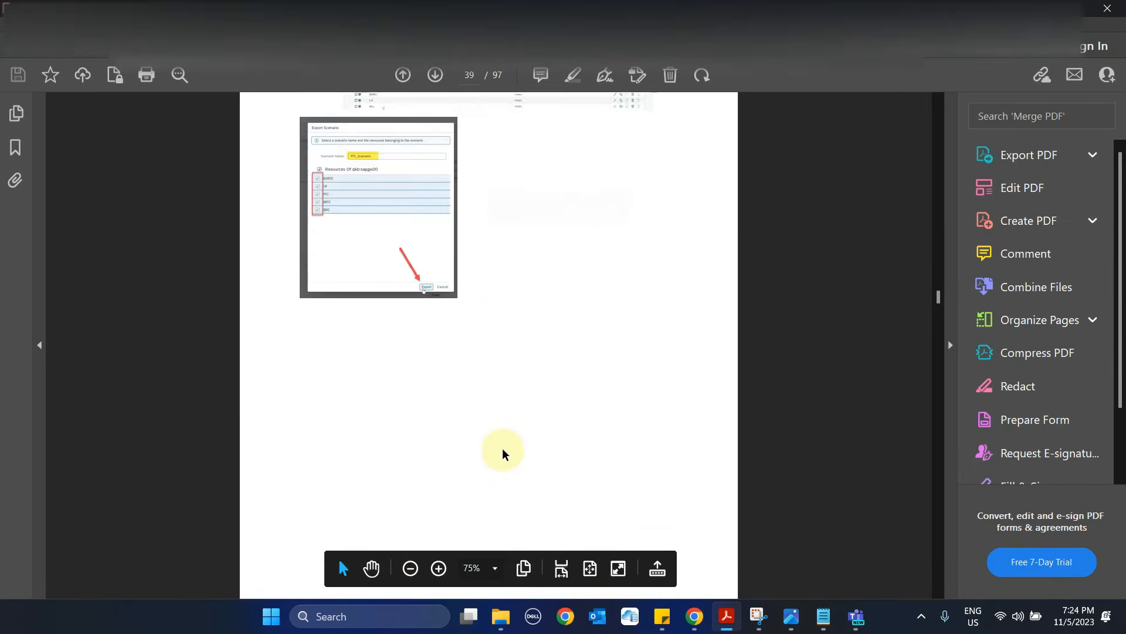
{"action": "scroll", "coordinate": [504, 447], "scroll_direction": "up", "scroll_amount": 1}
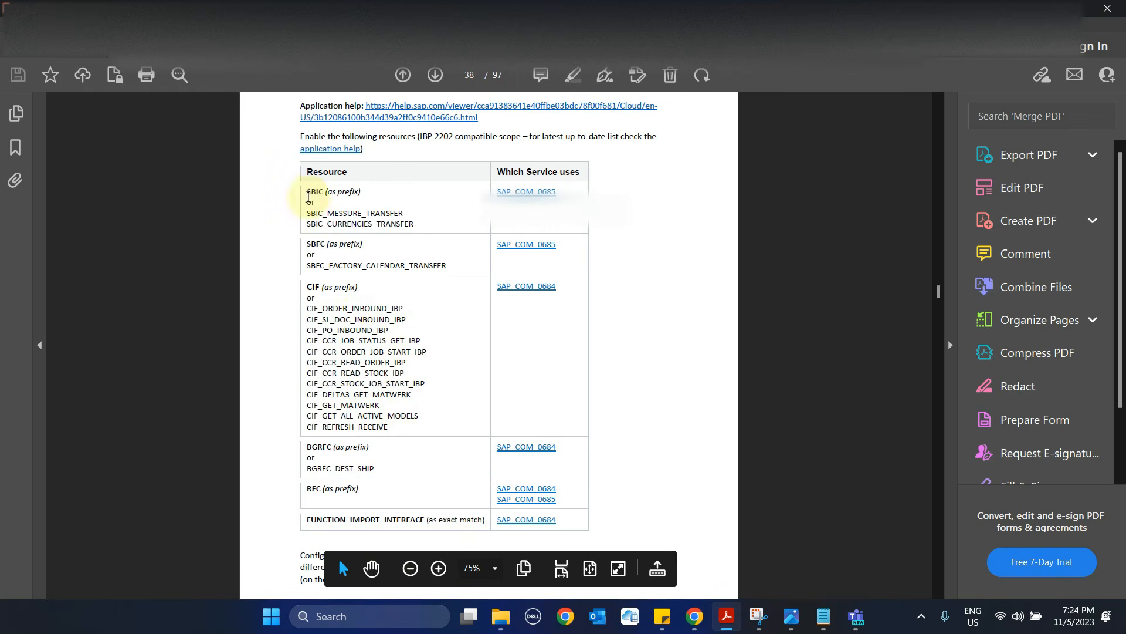
{"action": "left_click_drag", "start_coordinate": [309, 191], "coordinate": [322, 193]}
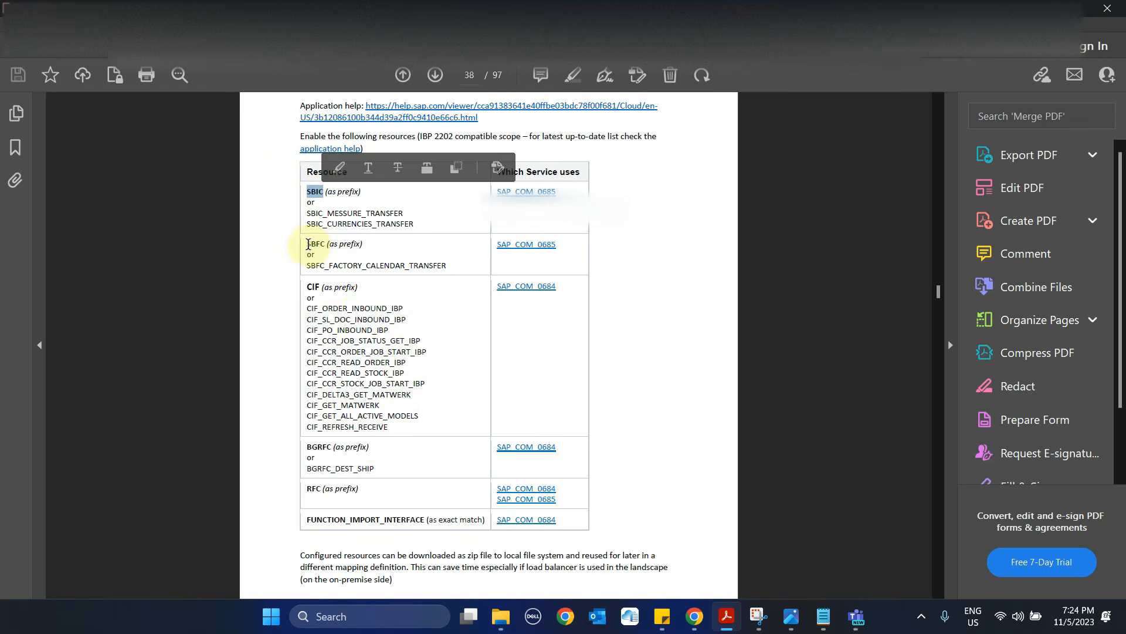
{"action": "left_click_drag", "start_coordinate": [308, 245], "coordinate": [322, 249]}
{"action": "left_click_drag", "start_coordinate": [306, 286], "coordinate": [320, 288]}
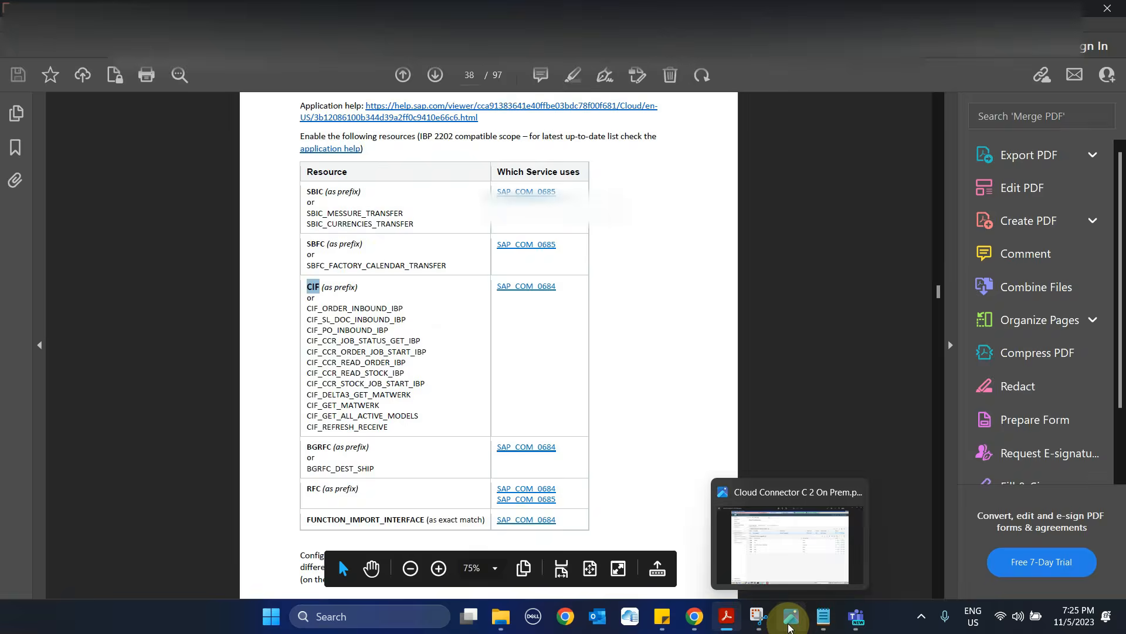
Compare the resources in the Cloud To On-Premise screenshot with the exposed back-end system in SAP BTP Cockpit.
{"action": "left_click", "coordinate": [790, 619]}
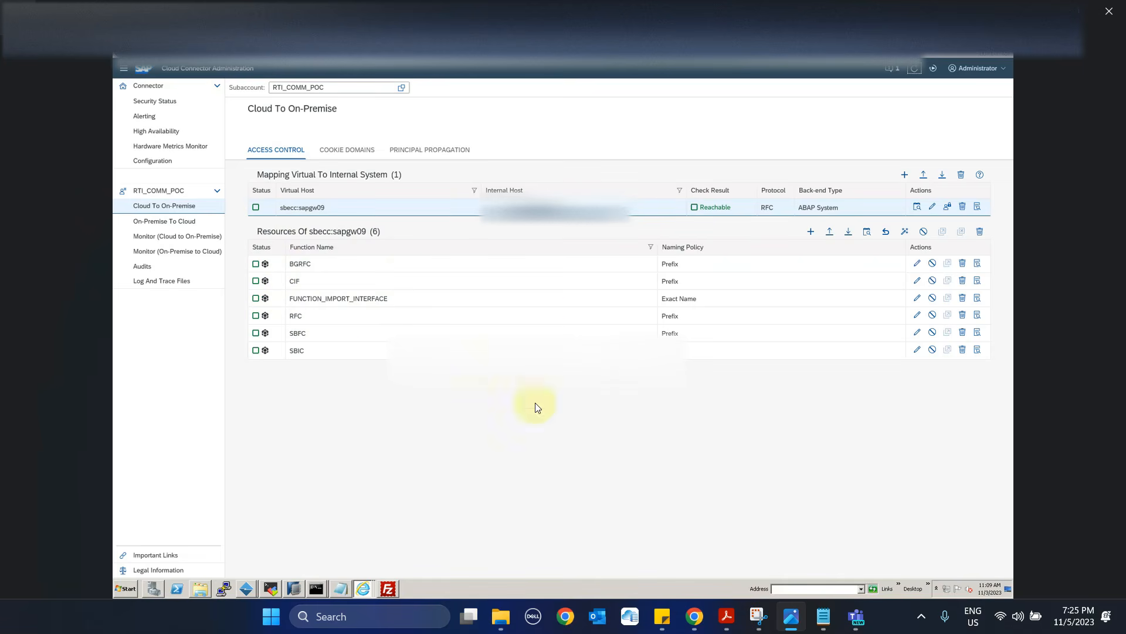
{"action": "left_click", "coordinate": [704, 618]}
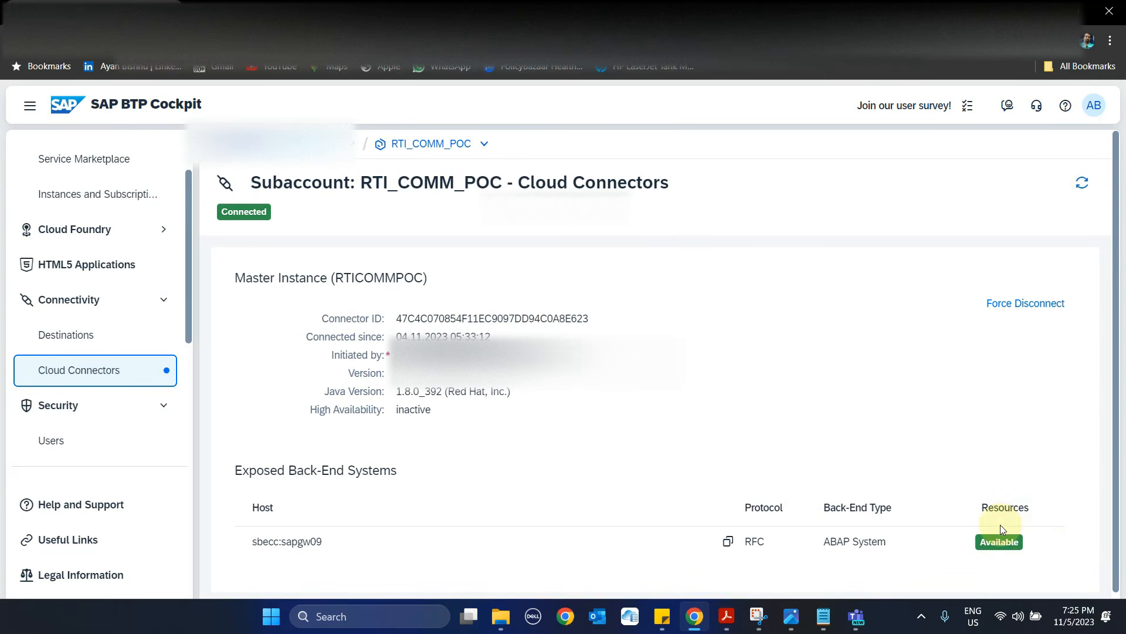
{"action": "key", "text": "alt+Tab"}
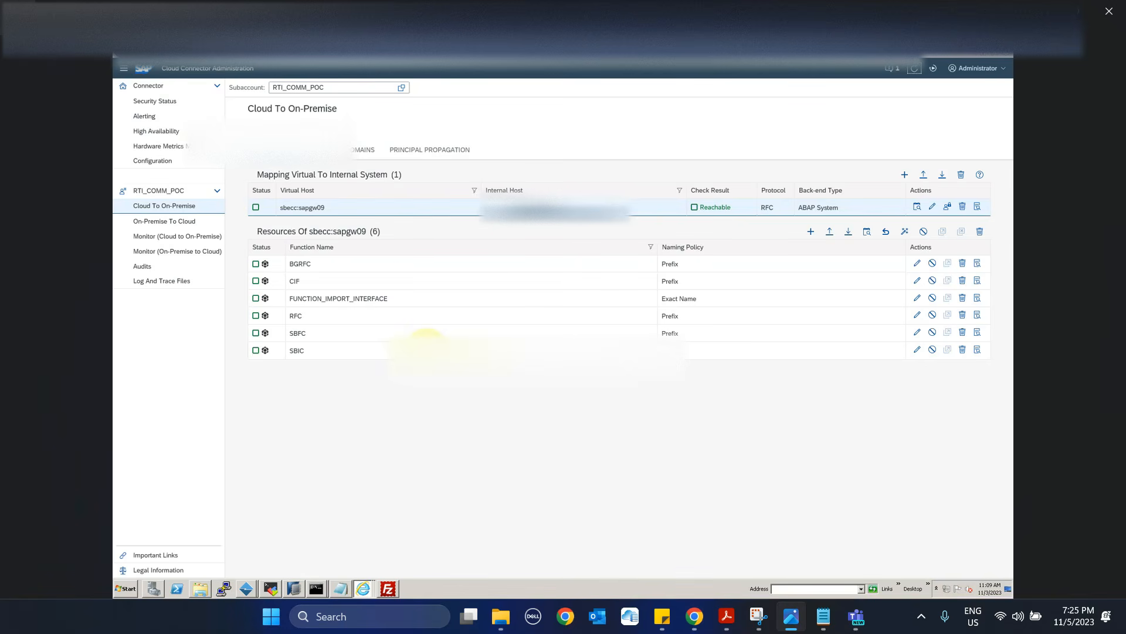
{"action": "key", "text": "alt+Tab"}
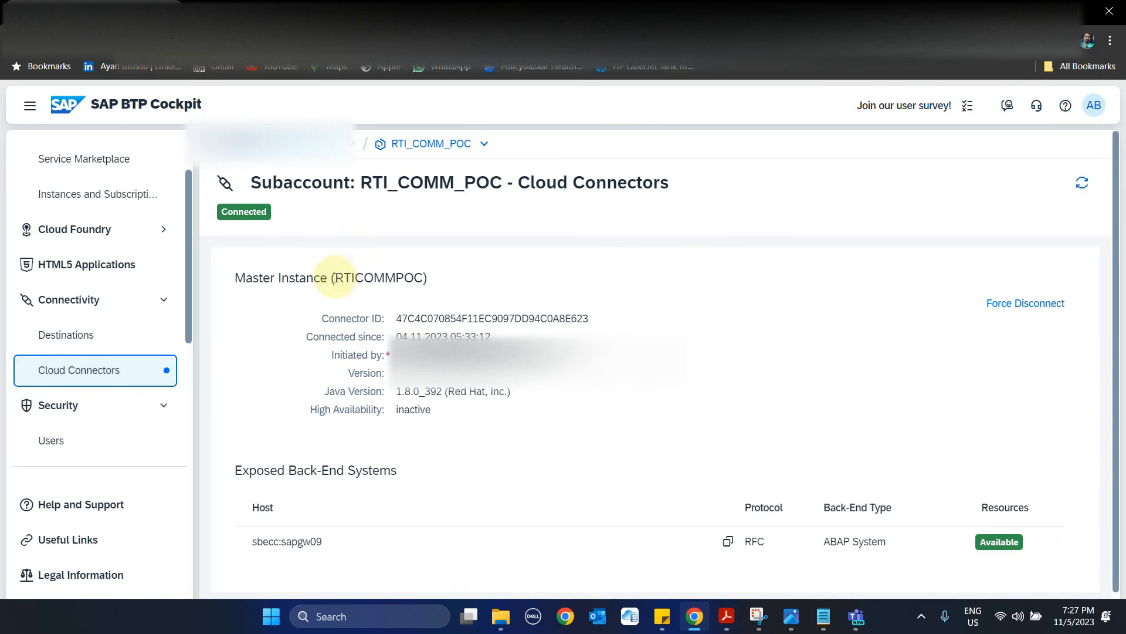
Highlight the master instance name RTICOMMPOC and check it against the Cloud Connector screenshot.
{"action": "left_click", "coordinate": [324, 278]}
{"action": "left_click_drag", "start_coordinate": [335, 278], "coordinate": [423, 284]}
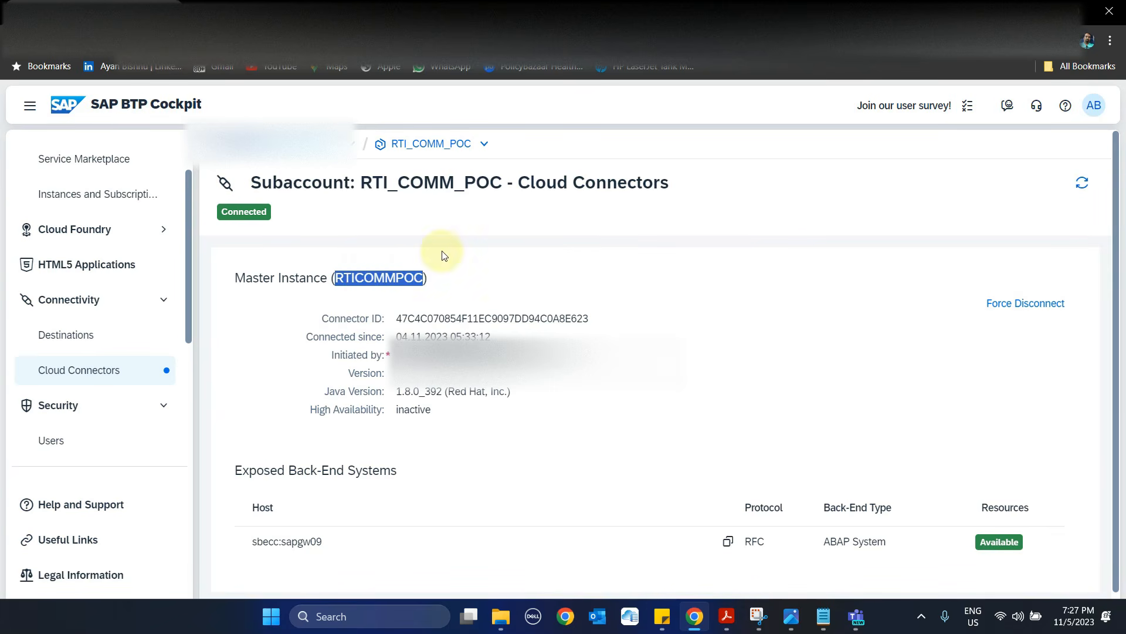
{"action": "mouse_move", "coordinate": [857, 628]}
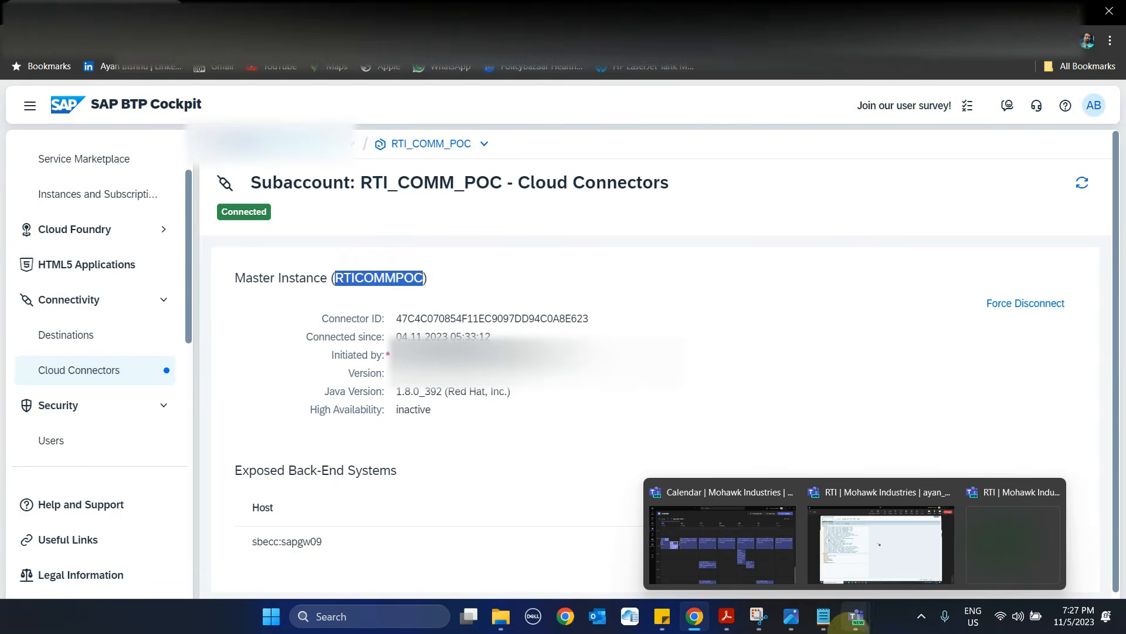
{"action": "mouse_move", "coordinate": [792, 627]}
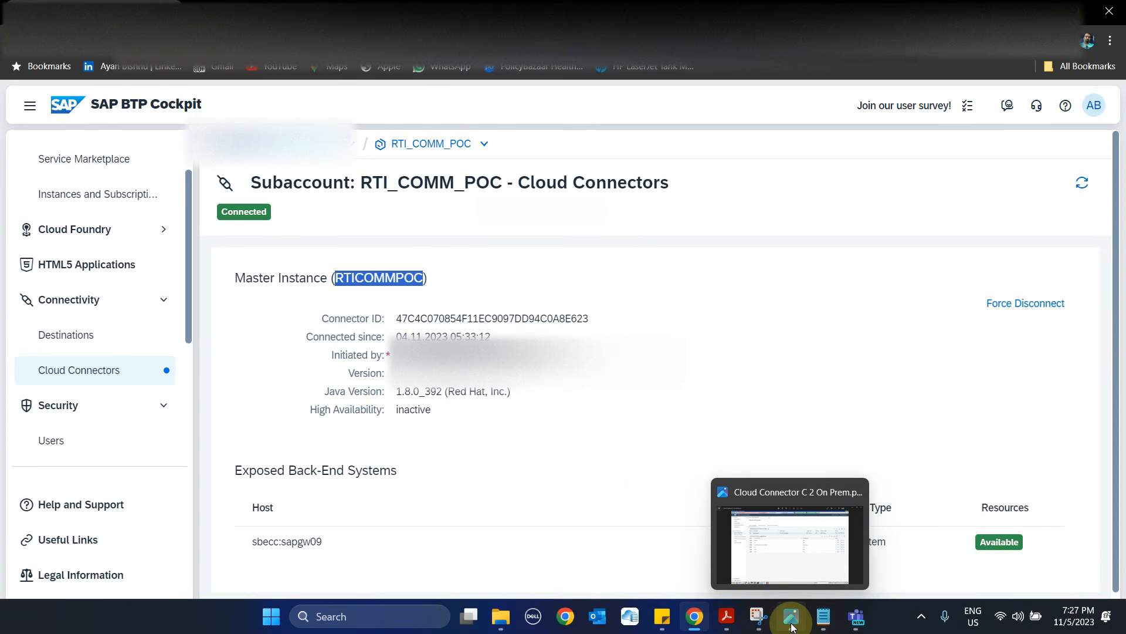
{"action": "left_click", "coordinate": [792, 627]}
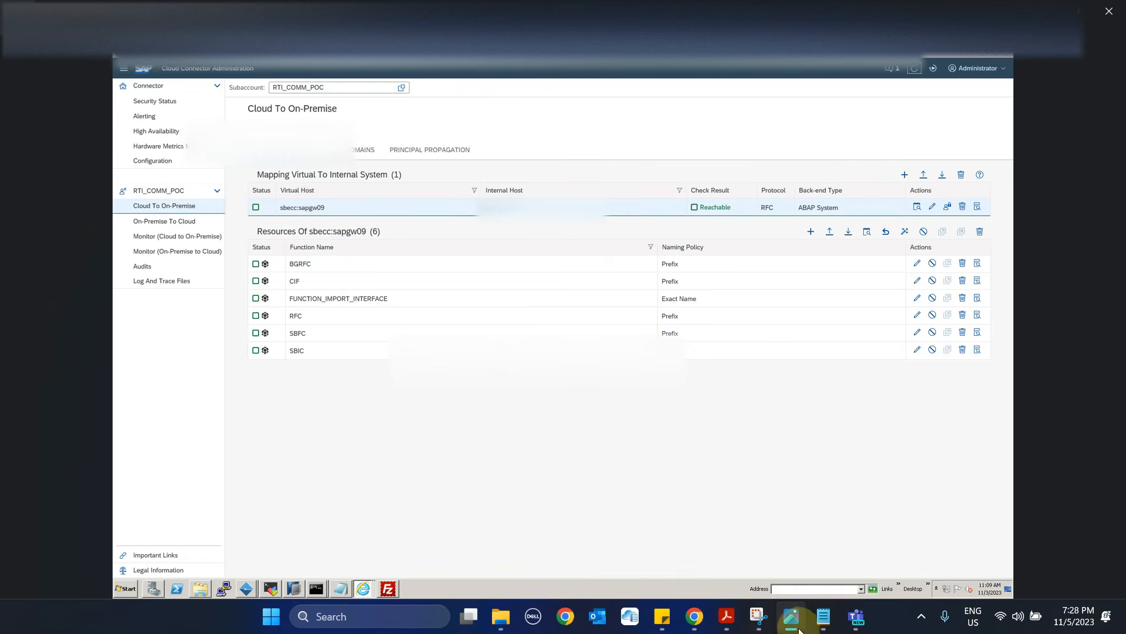
{"action": "left_click", "coordinate": [695, 616]}
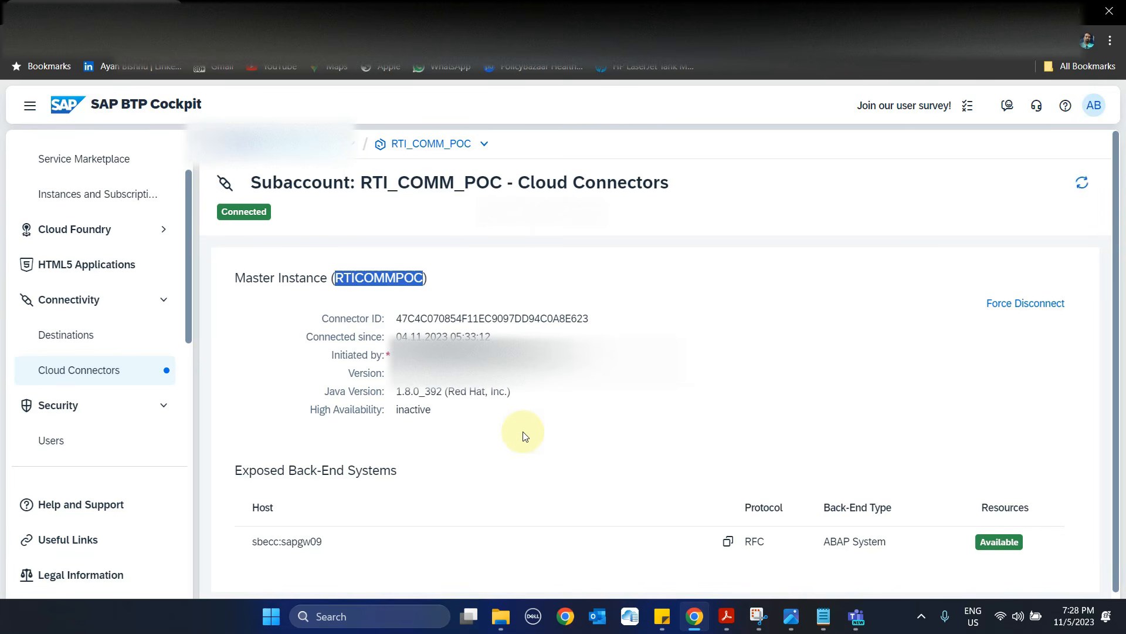
Start a new communication arrangement in SAP IBP using scenario SAP_COM_0769, Planning - Transactional Data for Real-Time Inbound Integration.
{"action": "left_click", "coordinate": [261, 2]}
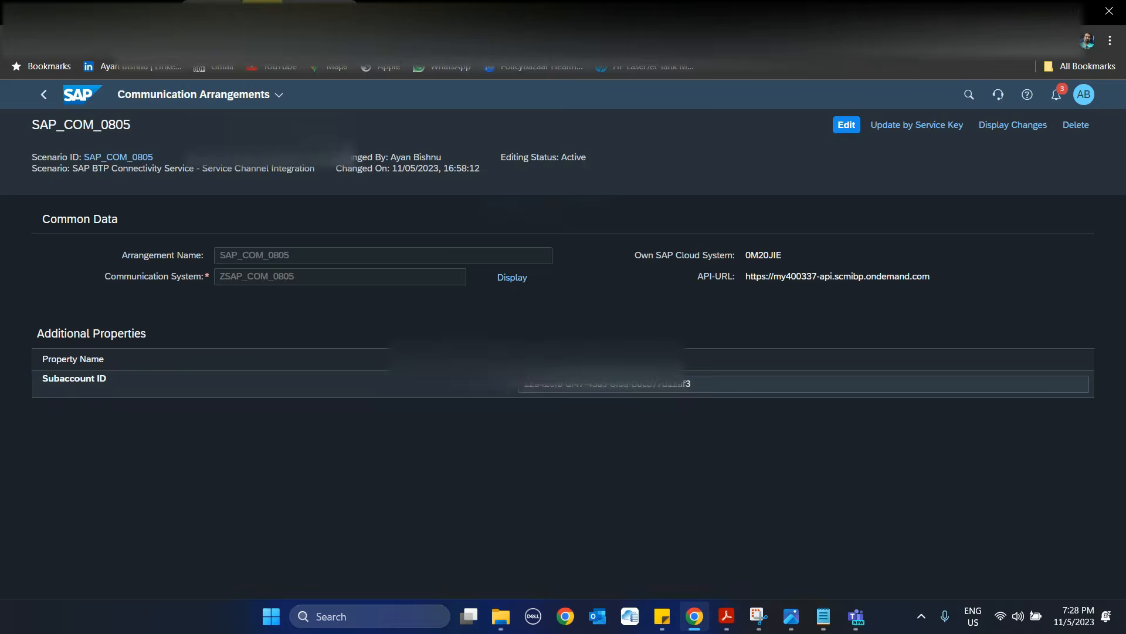
{"action": "left_click", "coordinate": [45, 98]}
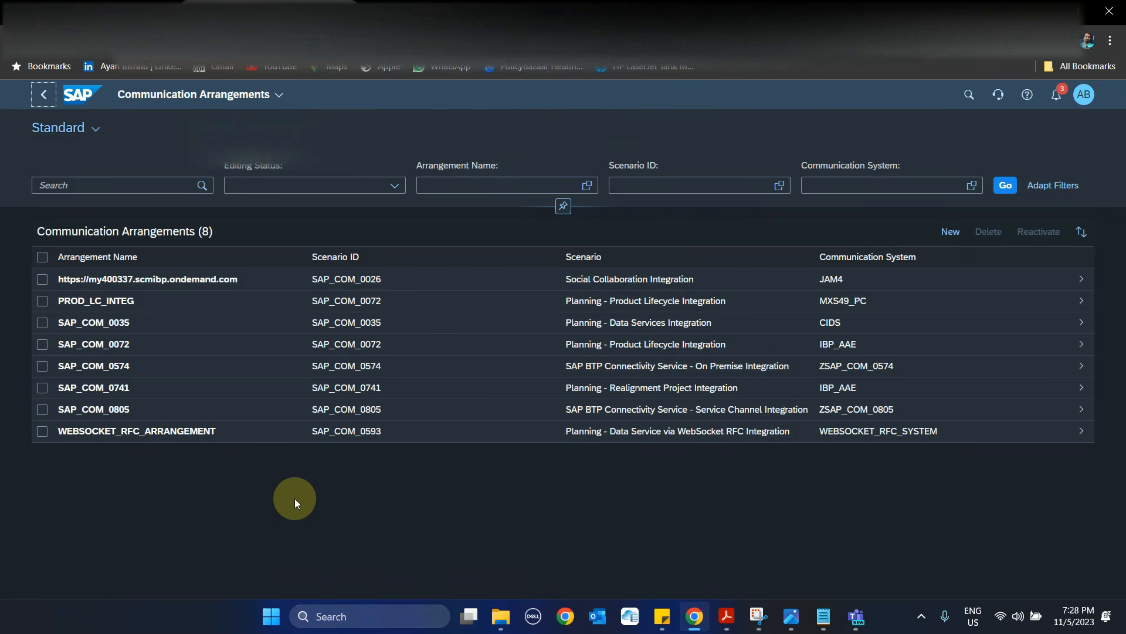
{"action": "left_click", "coordinate": [954, 234]}
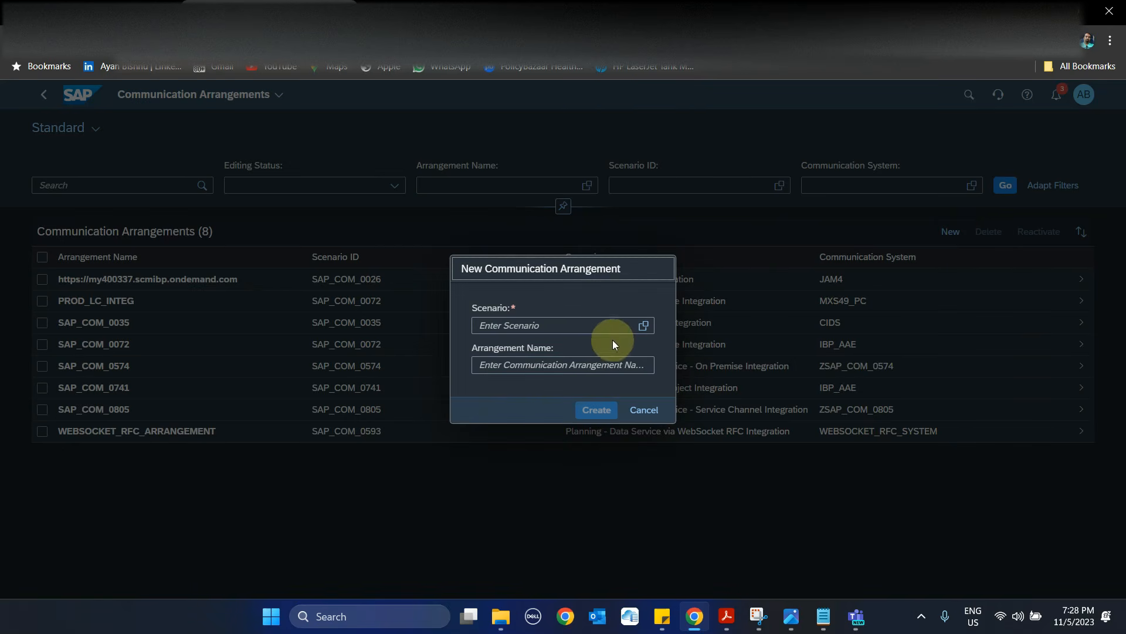
{"action": "left_click", "coordinate": [641, 327]}
{"action": "left_click", "coordinate": [531, 131]}
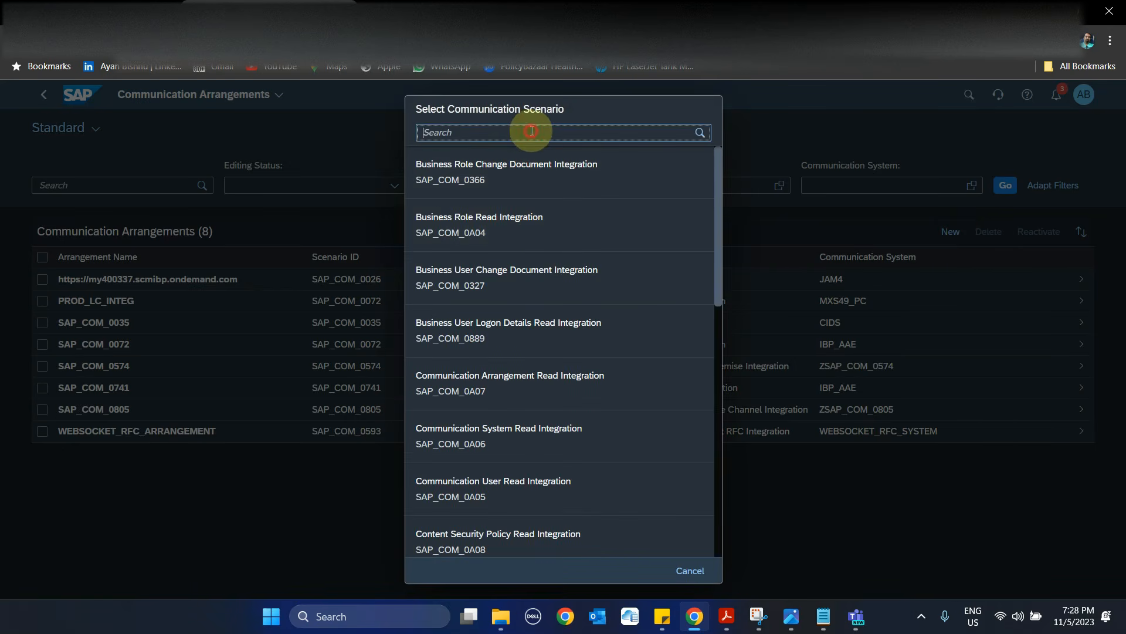
{"action": "type", "text": "0769"}
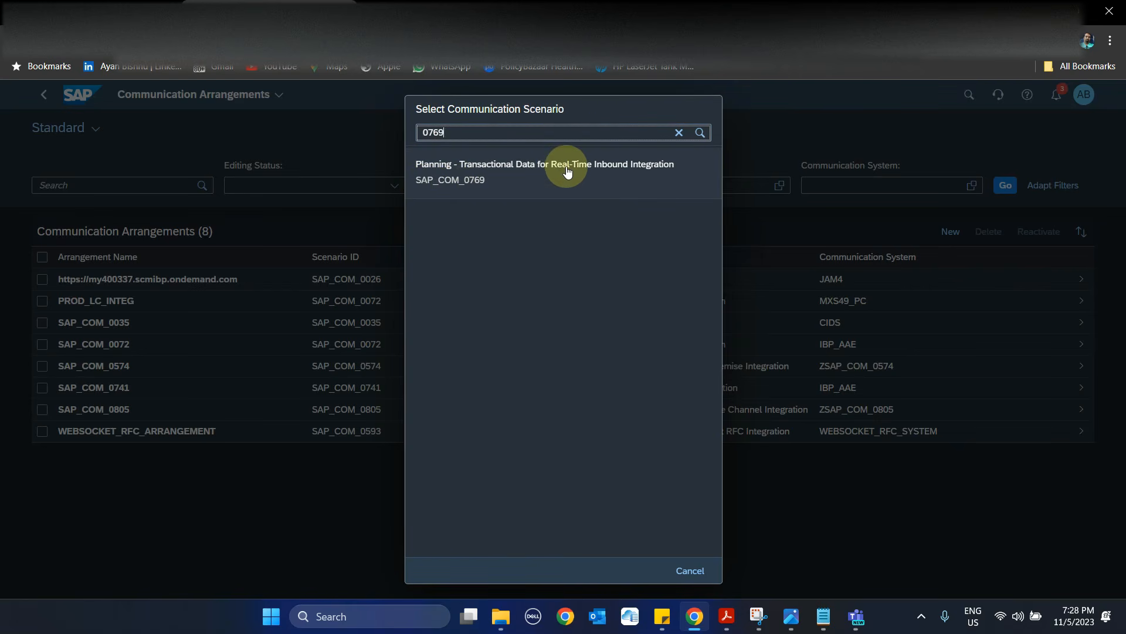
{"action": "left_click", "coordinate": [514, 186]}
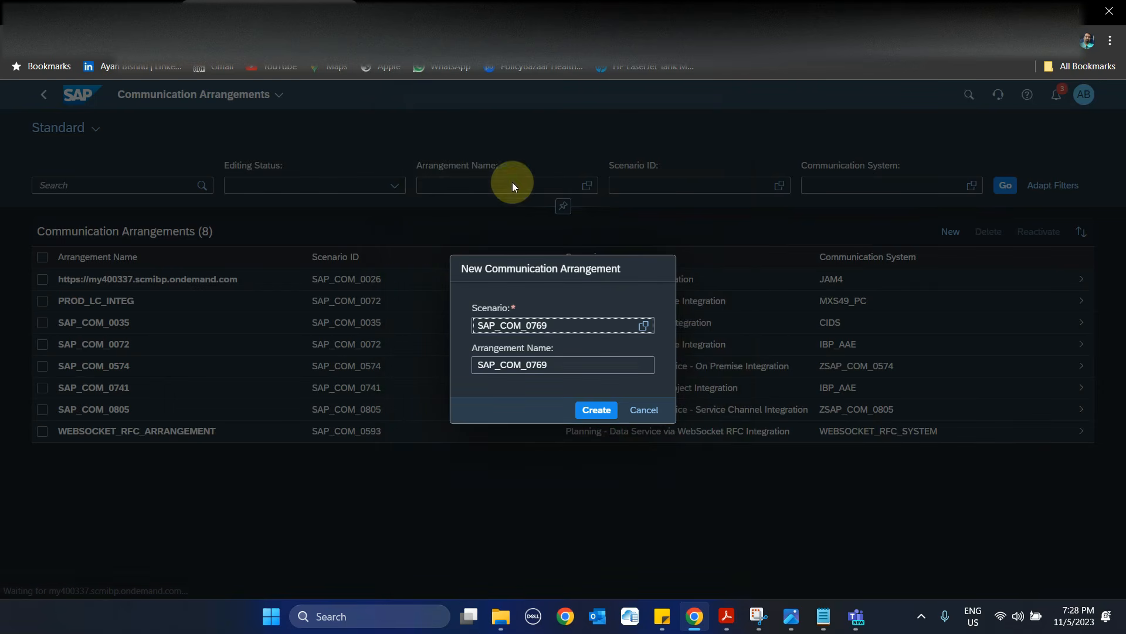
Name the new arrangement RTI_SAP_COM_0769 and create it.
{"action": "left_click", "coordinate": [478, 364]}
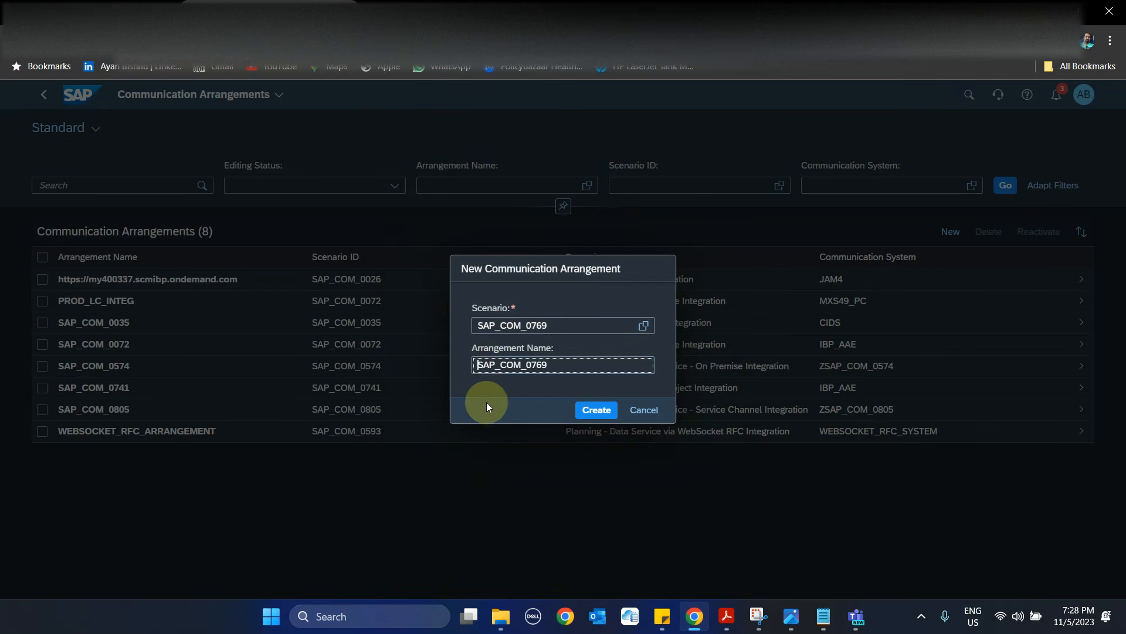
{"action": "type", "text": "RTI_"}
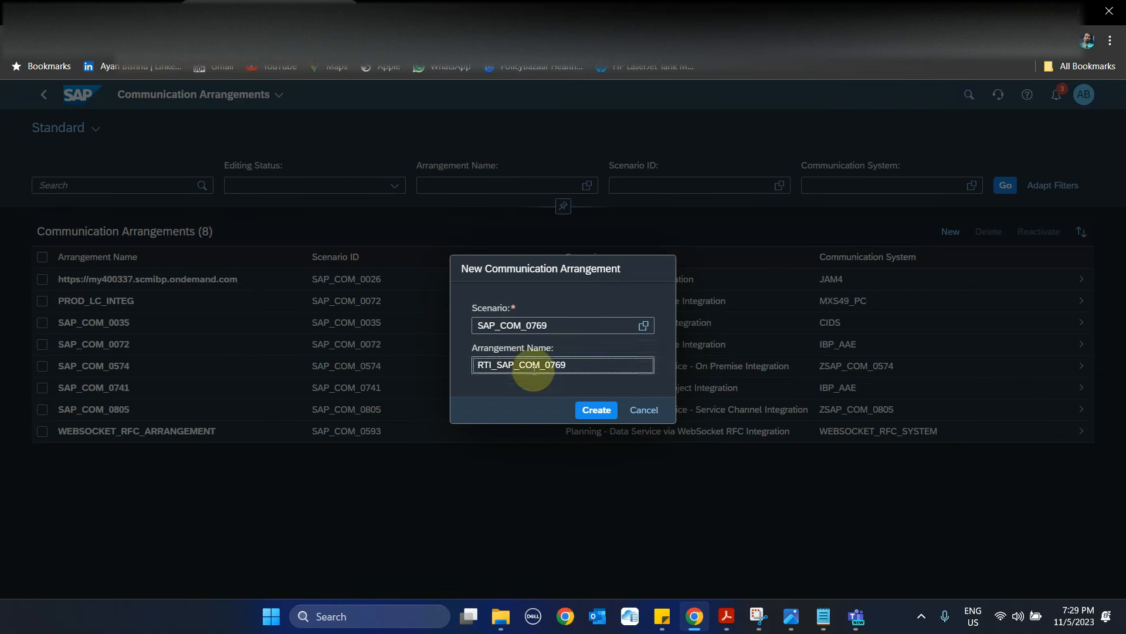
{"action": "left_click", "coordinate": [597, 410]}
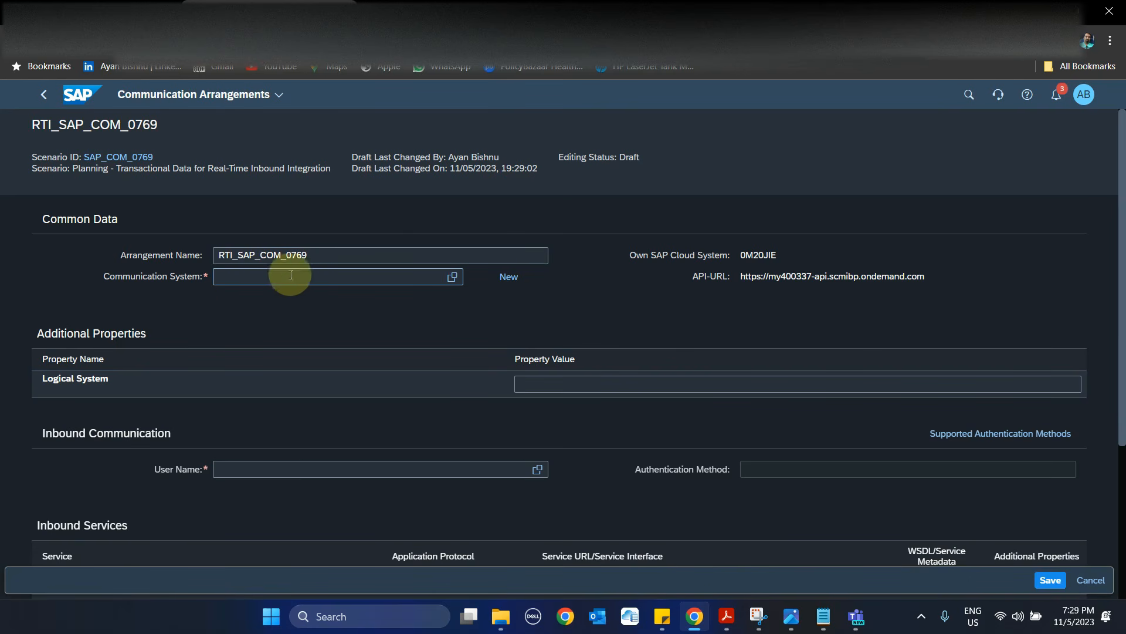
Create a new communication system with ID and name RTI_INBOUND and mark it as Inbound Only.
{"action": "left_click", "coordinate": [522, 284]}
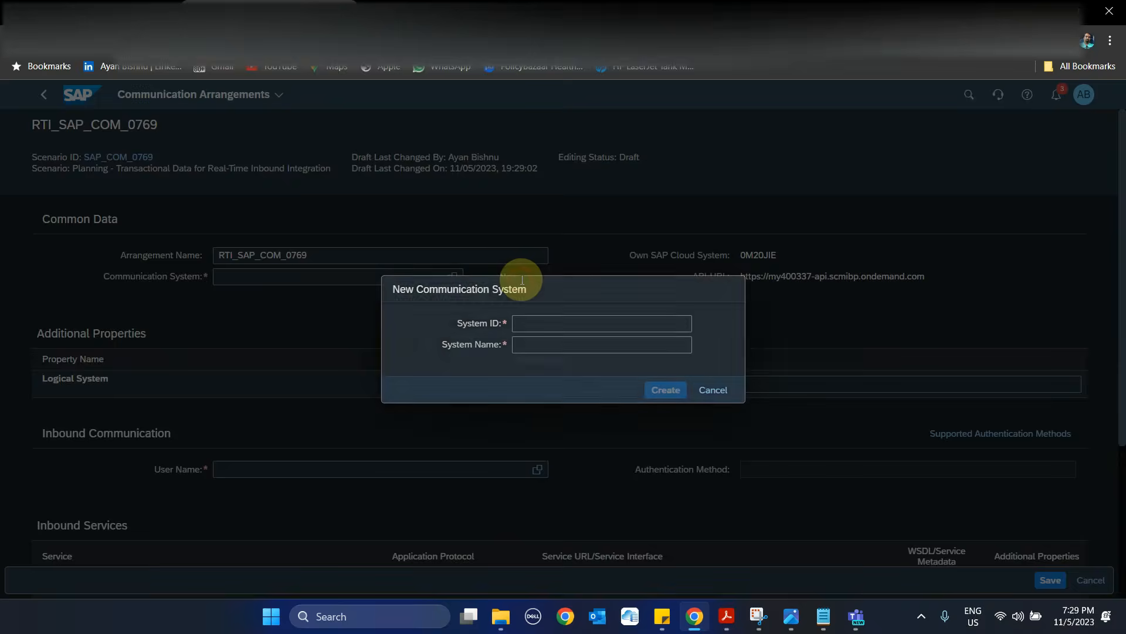
{"action": "left_click", "coordinate": [551, 323]}
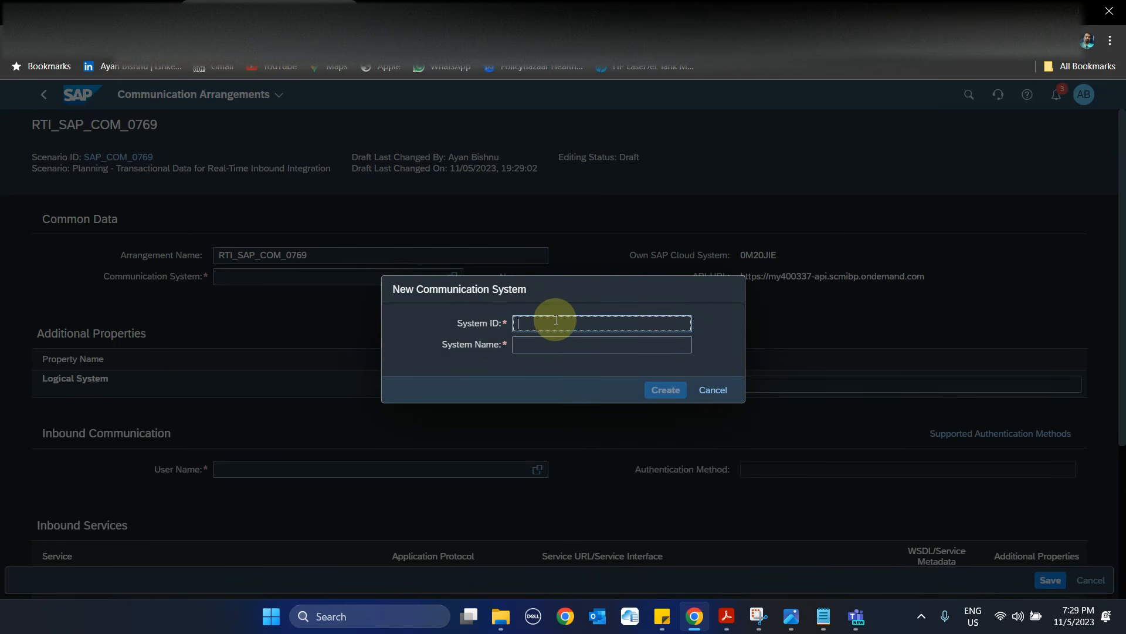
{"action": "type", "text": "RT"}
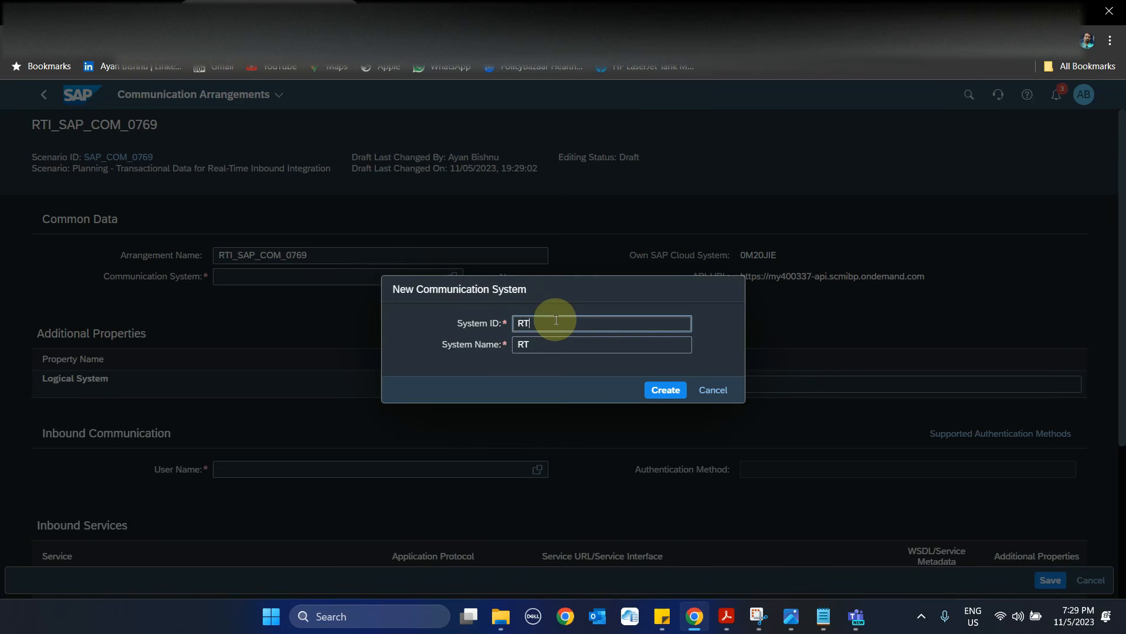
{"action": "type", "text": "I_INBOUNM"}
{"action": "key", "text": "BackSpace"}
{"action": "type", "text": "D"}
{"action": "left_click", "coordinate": [666, 391]}
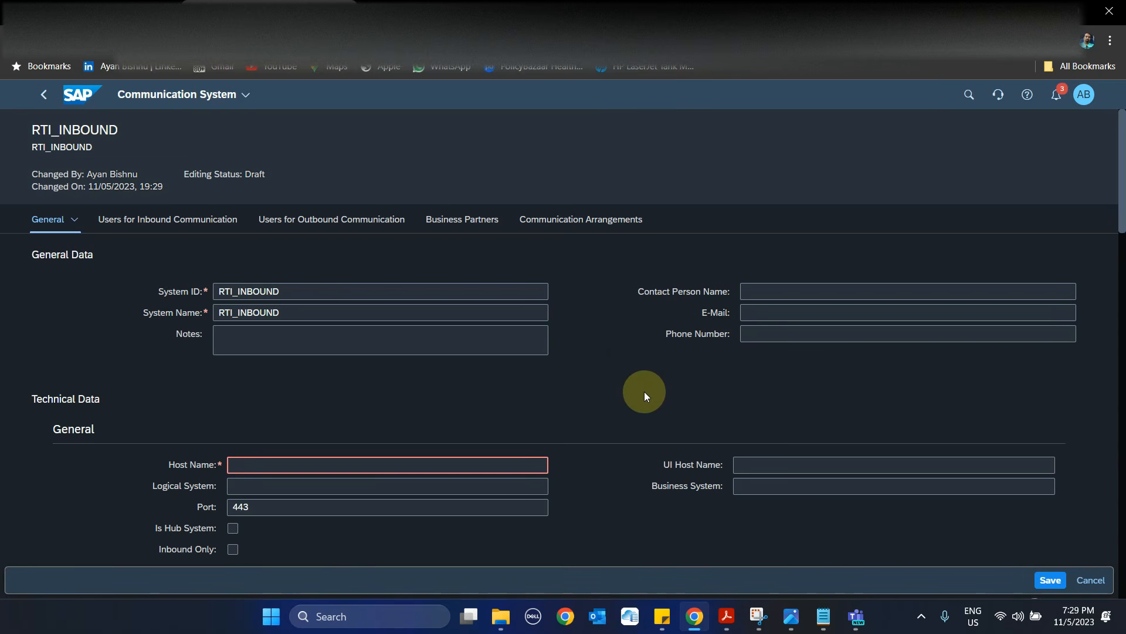
{"action": "scroll", "coordinate": [675, 352], "scroll_direction": "down", "scroll_amount": 1}
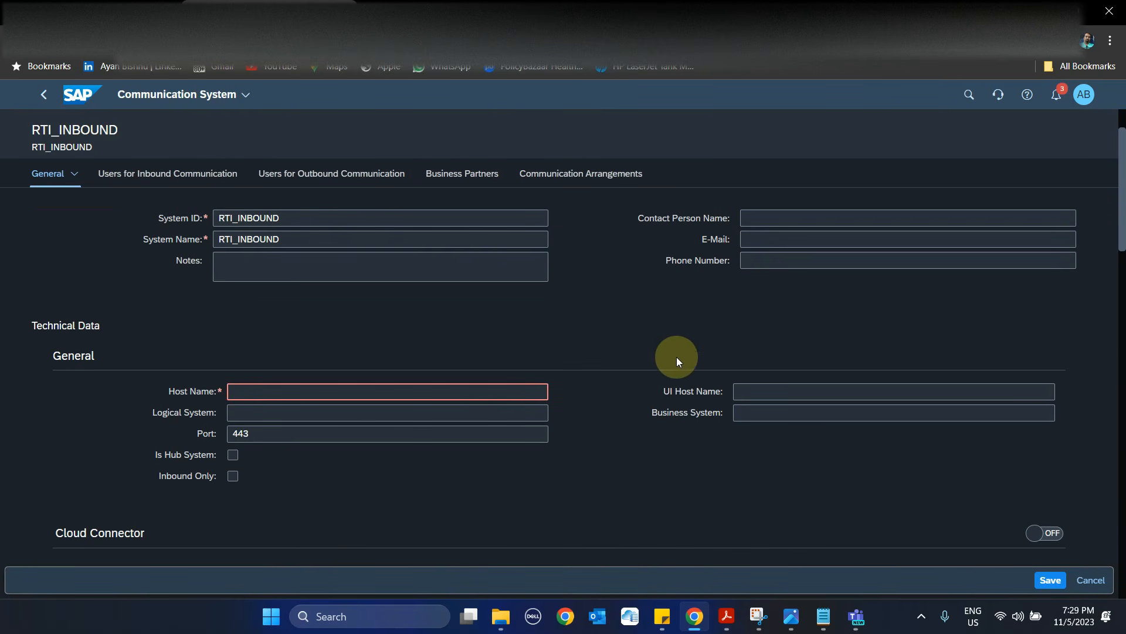
{"action": "left_click", "coordinate": [233, 476]}
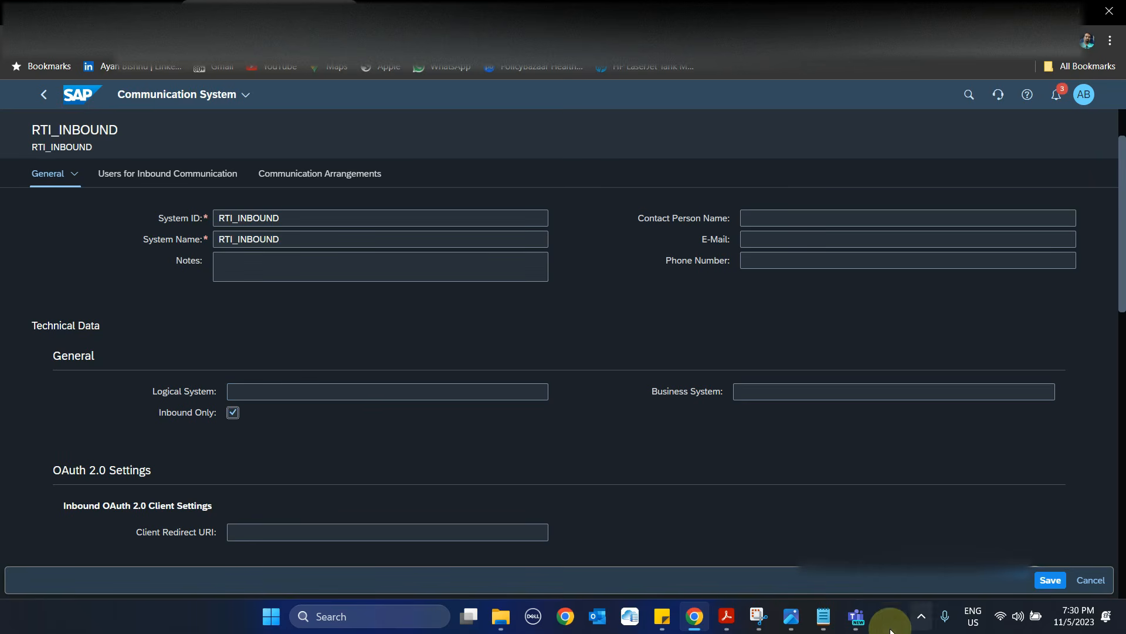
Switch to the back-end SAP GUI session and display the entries of table T000 with transaction SE16N to look up the logical system.
{"action": "mouse_move", "coordinate": [857, 621]}
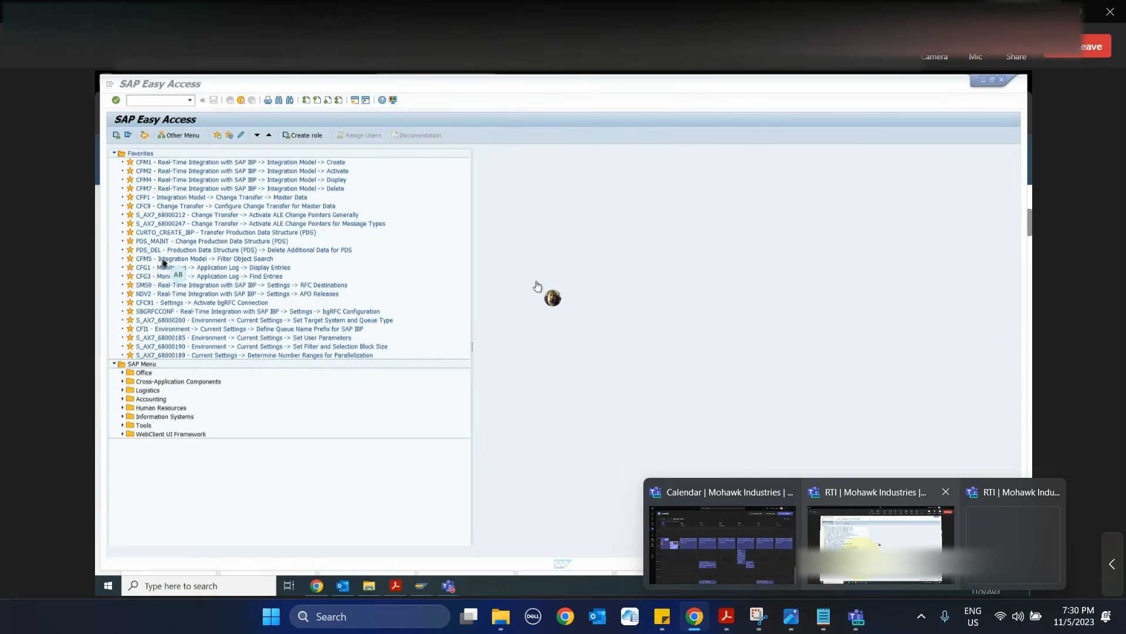
{"action": "left_click", "coordinate": [880, 540]}
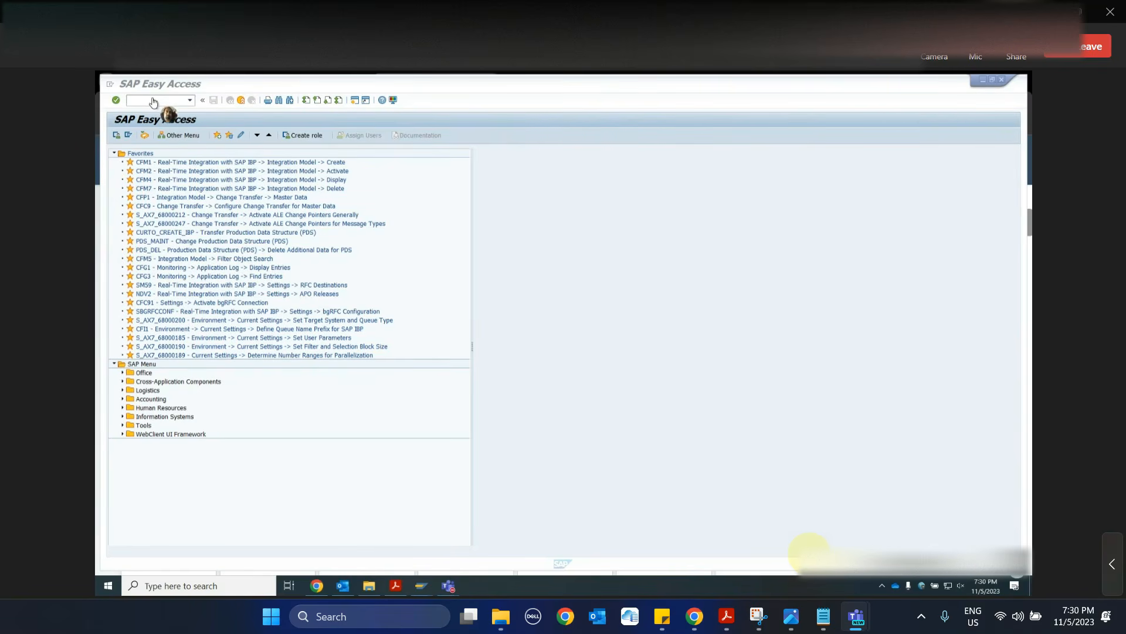
{"action": "left_click", "coordinate": [182, 102]}
{"action": "type", "text": "se16n"}
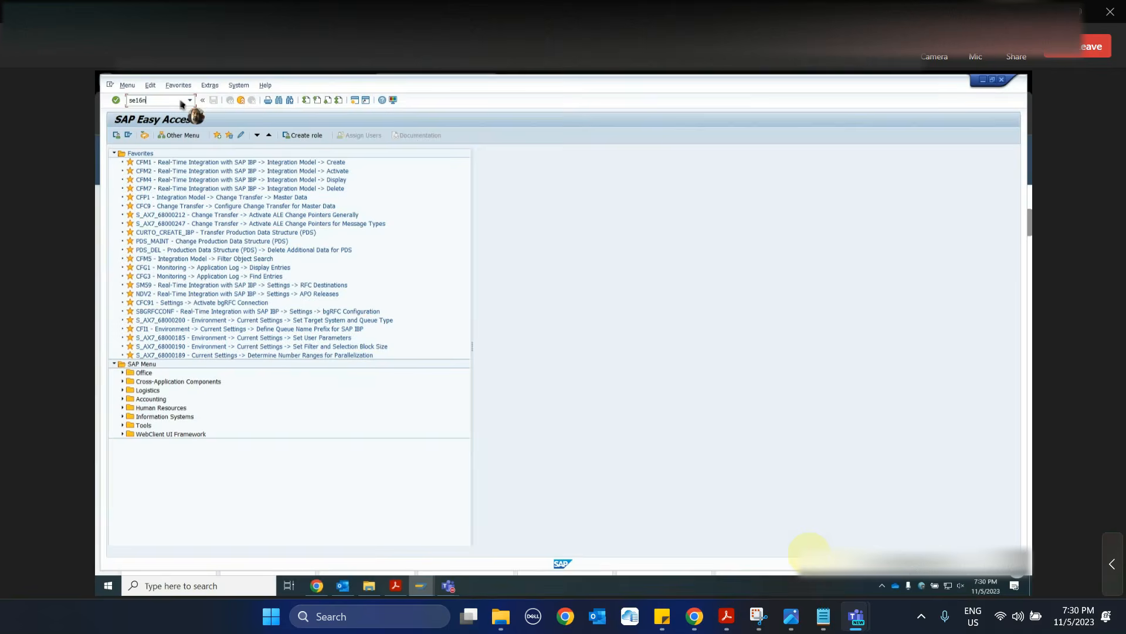
{"action": "key", "text": "Return"}
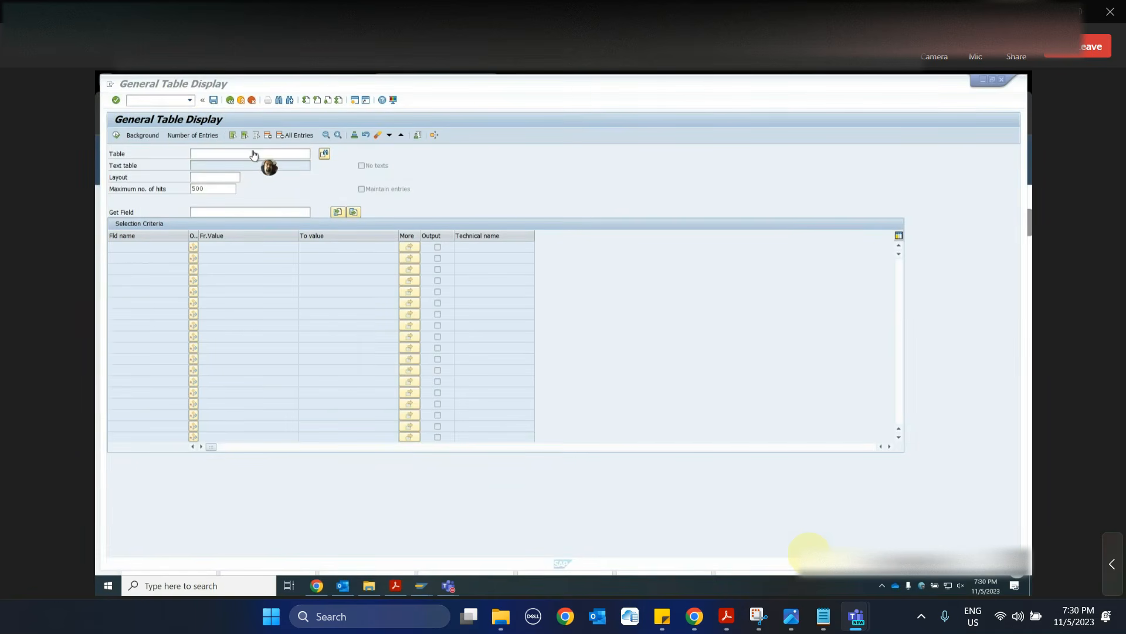
{"action": "left_click", "coordinate": [231, 157]}
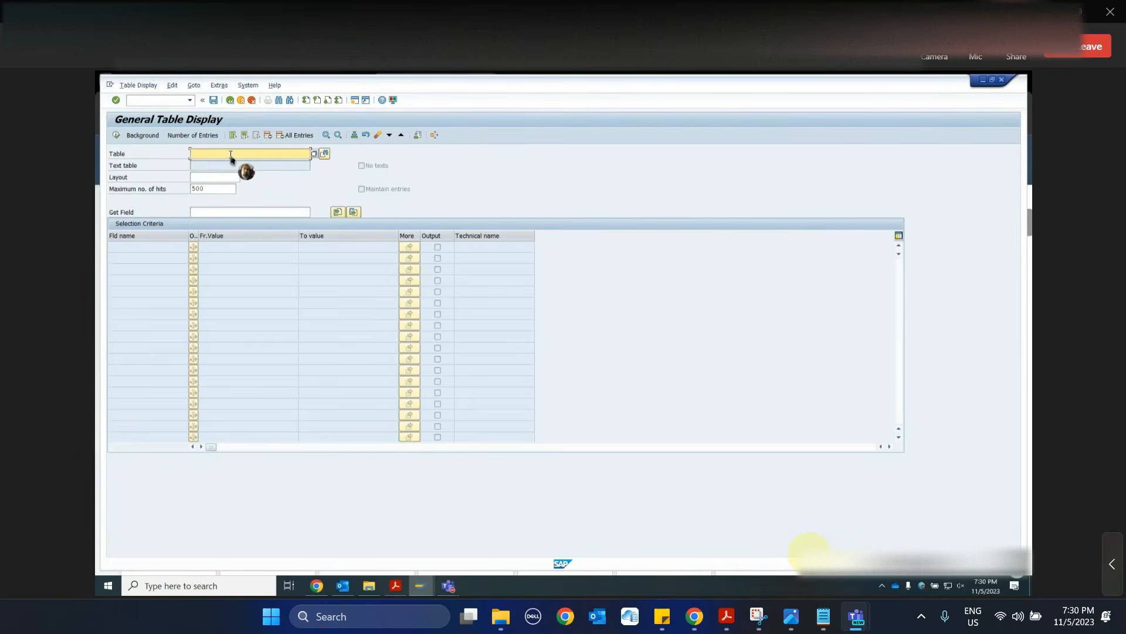
{"action": "type", "text": "T000"}
{"action": "key", "text": "Return"}
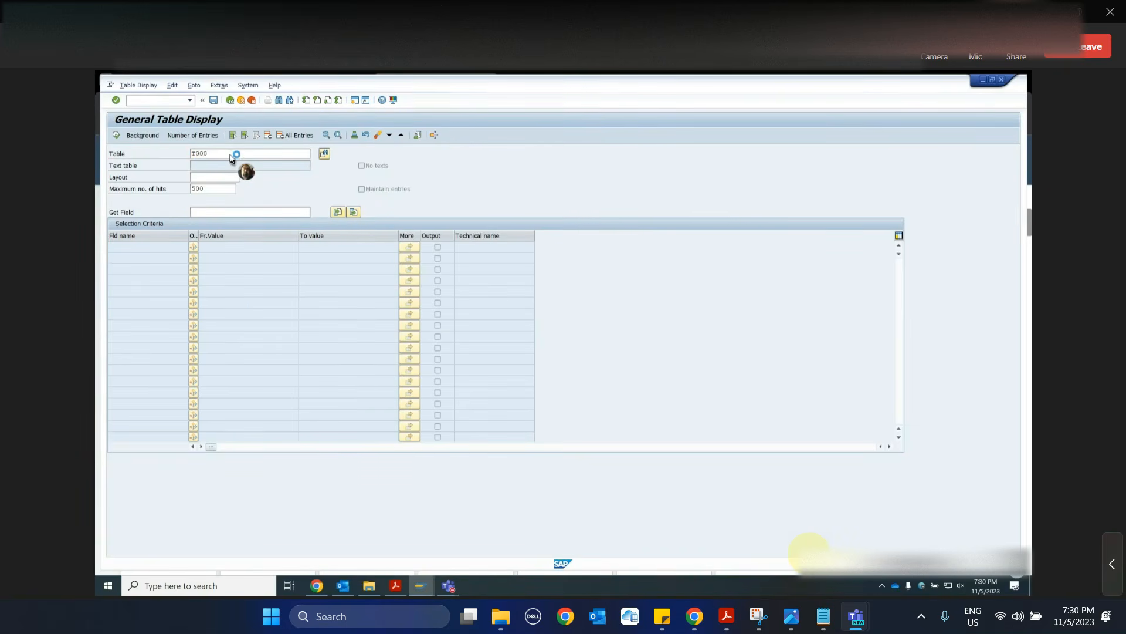
{"action": "left_click", "coordinate": [116, 137]}
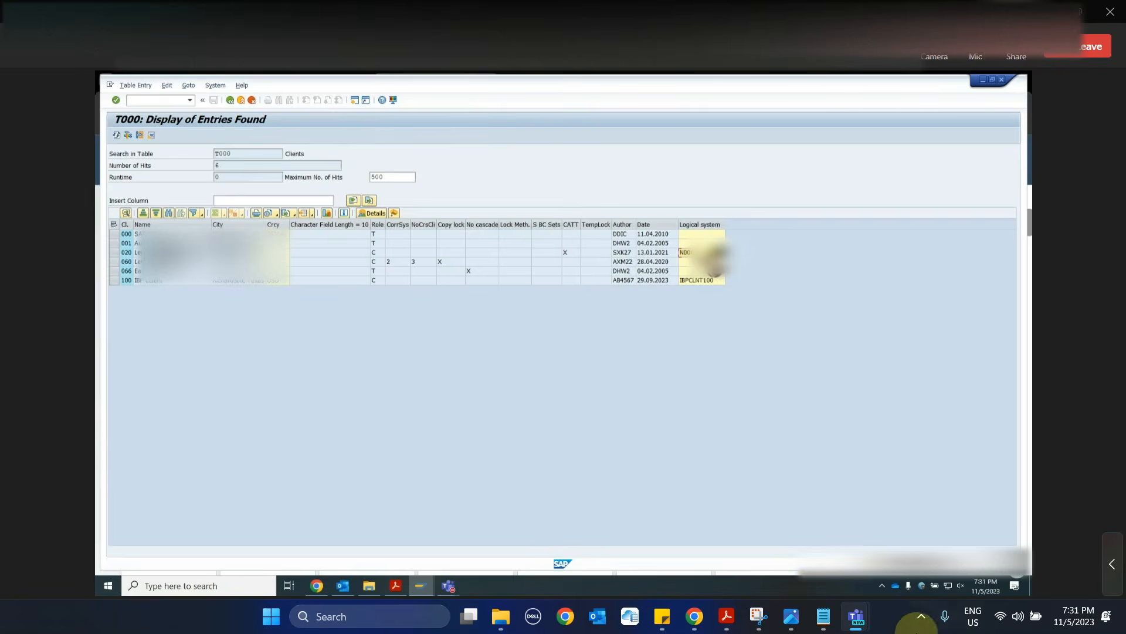
Return to the communication system in SAP IBP and set its logical system to N00CLNT020.
{"action": "mouse_move", "coordinate": [703, 622]}
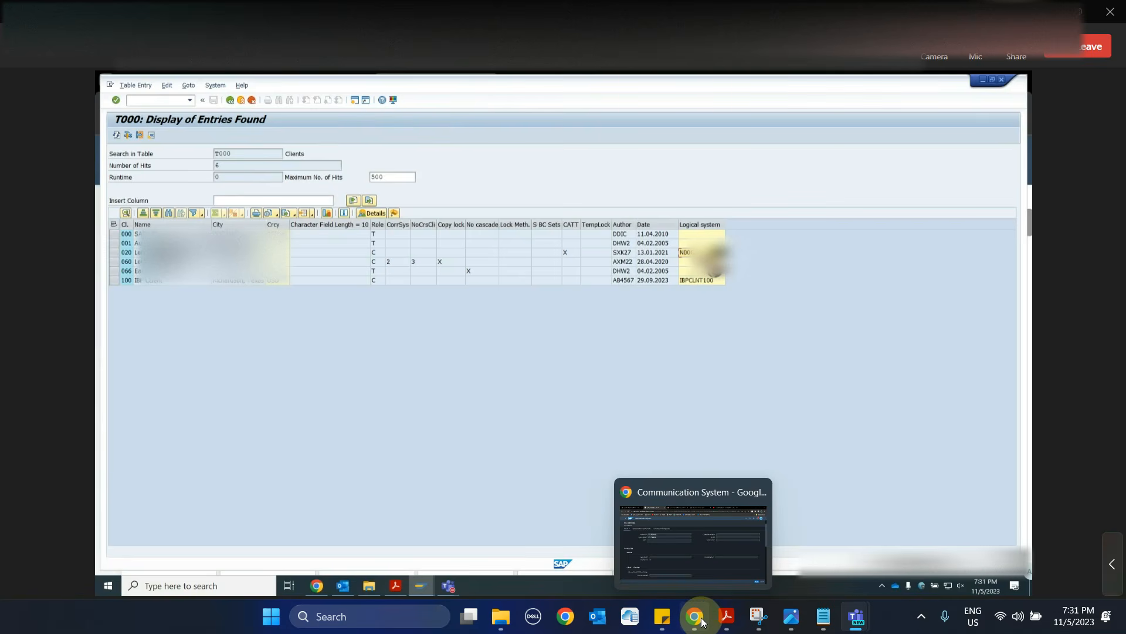
{"action": "left_click", "coordinate": [702, 622]}
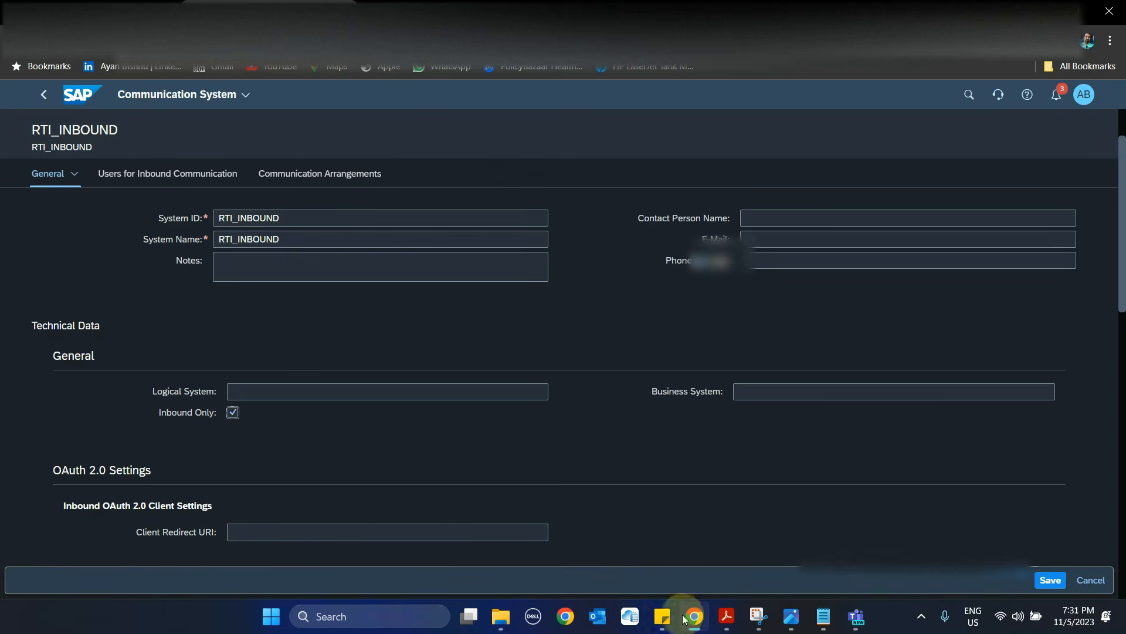
{"action": "left_click", "coordinate": [306, 398]}
{"action": "type", "text": "N0"}
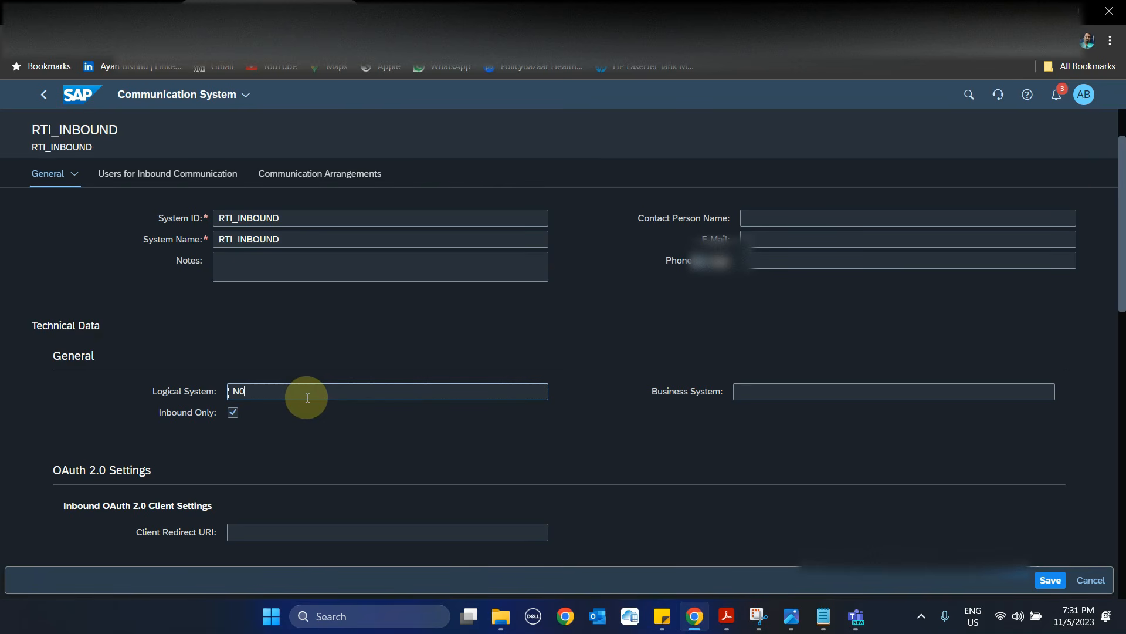
{"action": "type", "text": "0CLNT"}
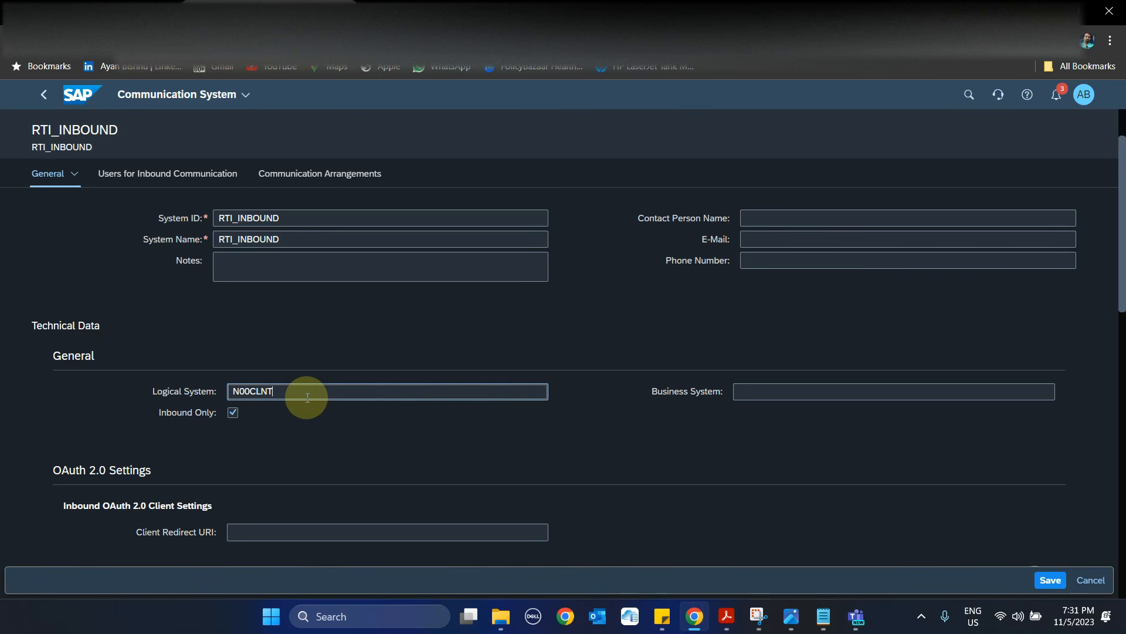
{"action": "type", "text": "020"}
Add an inbound communication user with User Name and Password authentication and start creating a new user for it.
{"action": "scroll", "coordinate": [568, 414], "scroll_direction": "down", "scroll_amount": 8}
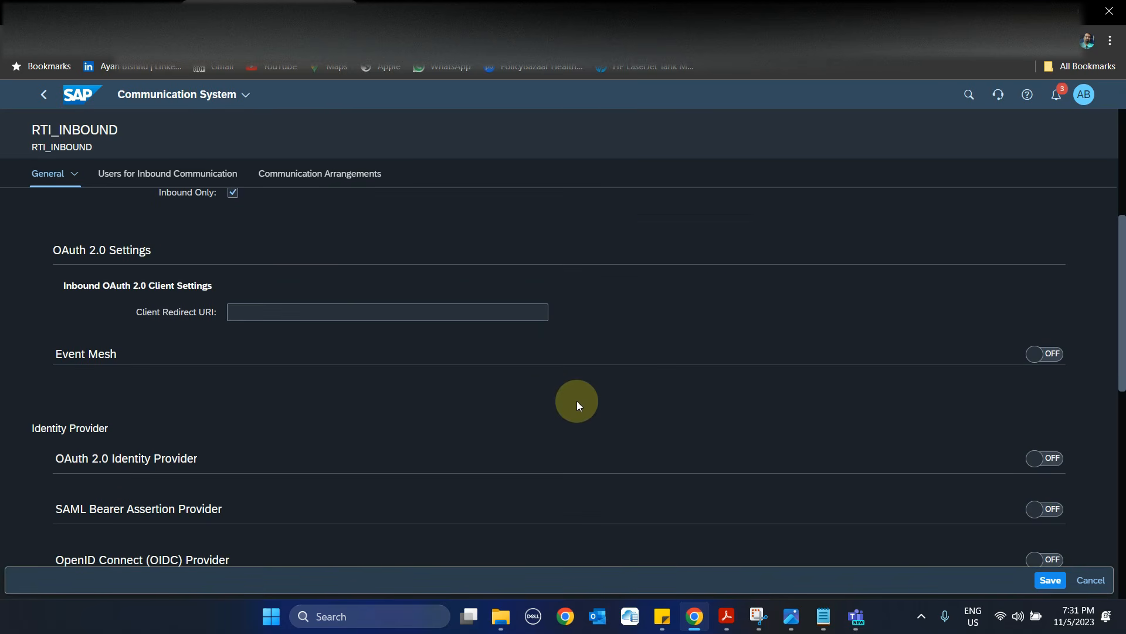
{"action": "scroll", "coordinate": [580, 389], "scroll_direction": "down", "scroll_amount": 3}
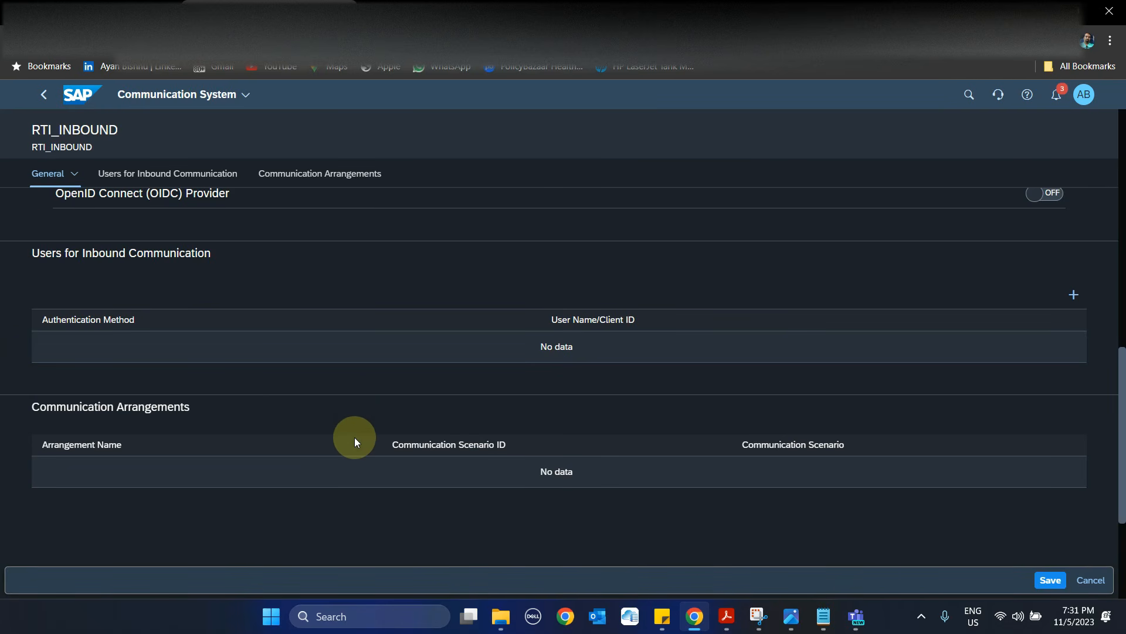
{"action": "left_click", "coordinate": [1074, 295]}
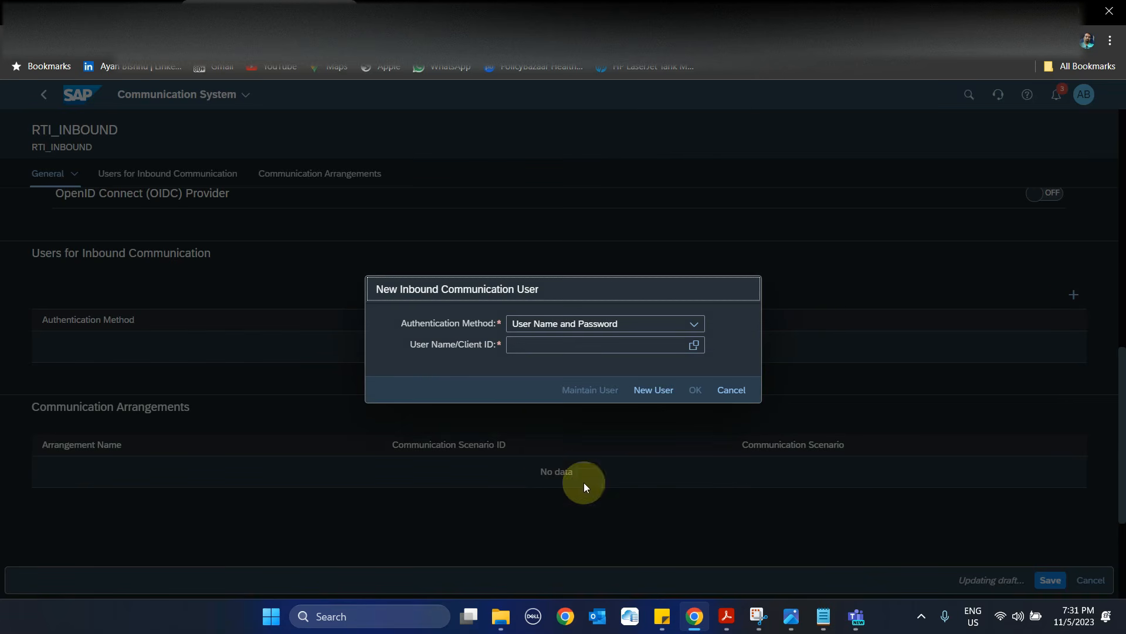
{"action": "left_click", "coordinate": [696, 323]}
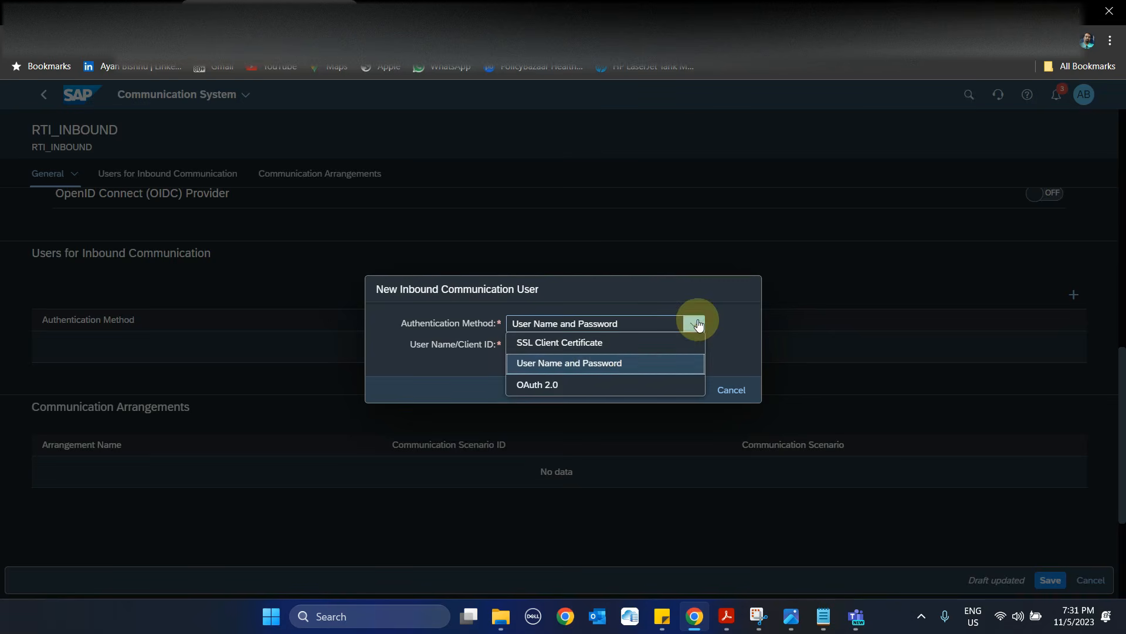
{"action": "left_click", "coordinate": [605, 363]}
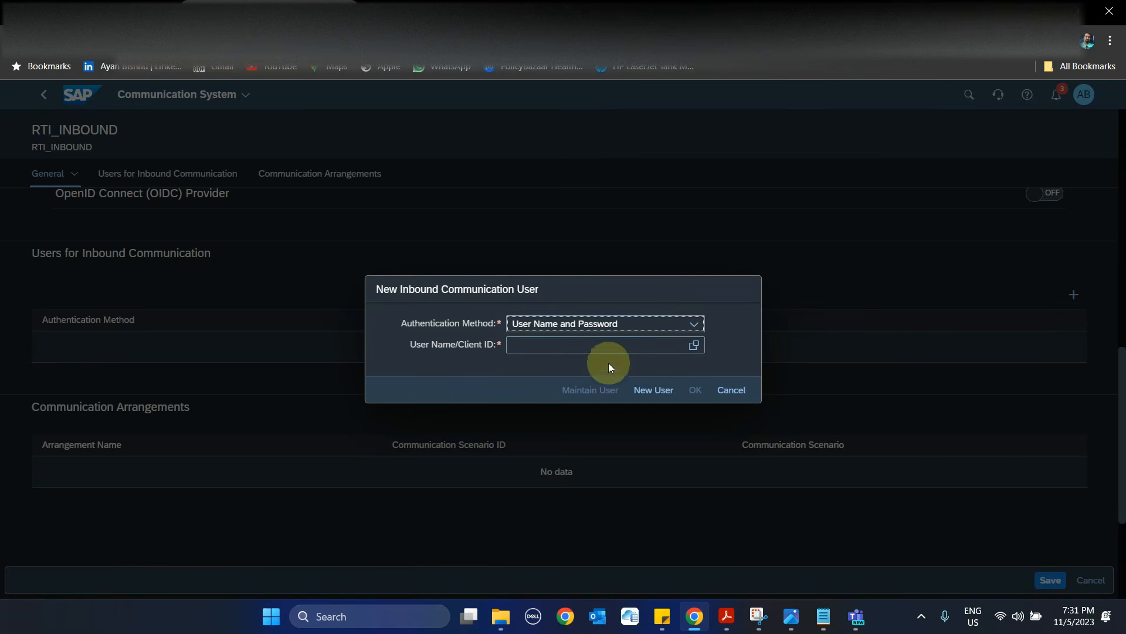
{"action": "left_click", "coordinate": [654, 390]}
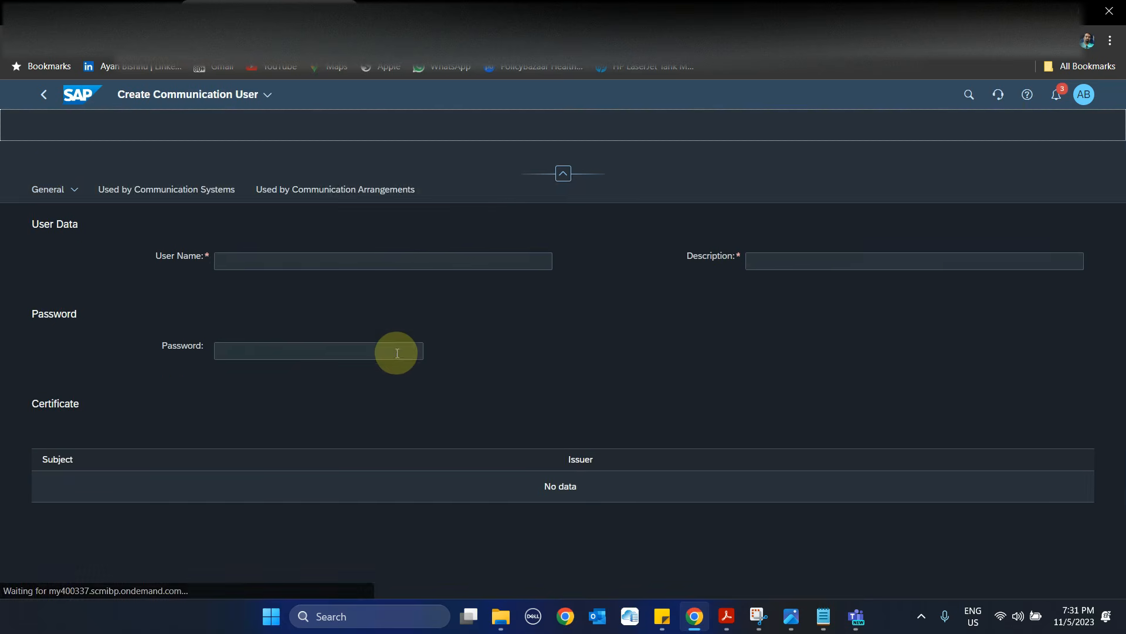
Enter RTI_INTEG as both the user name and the description of the new communication user.
{"action": "left_click", "coordinate": [317, 283]}
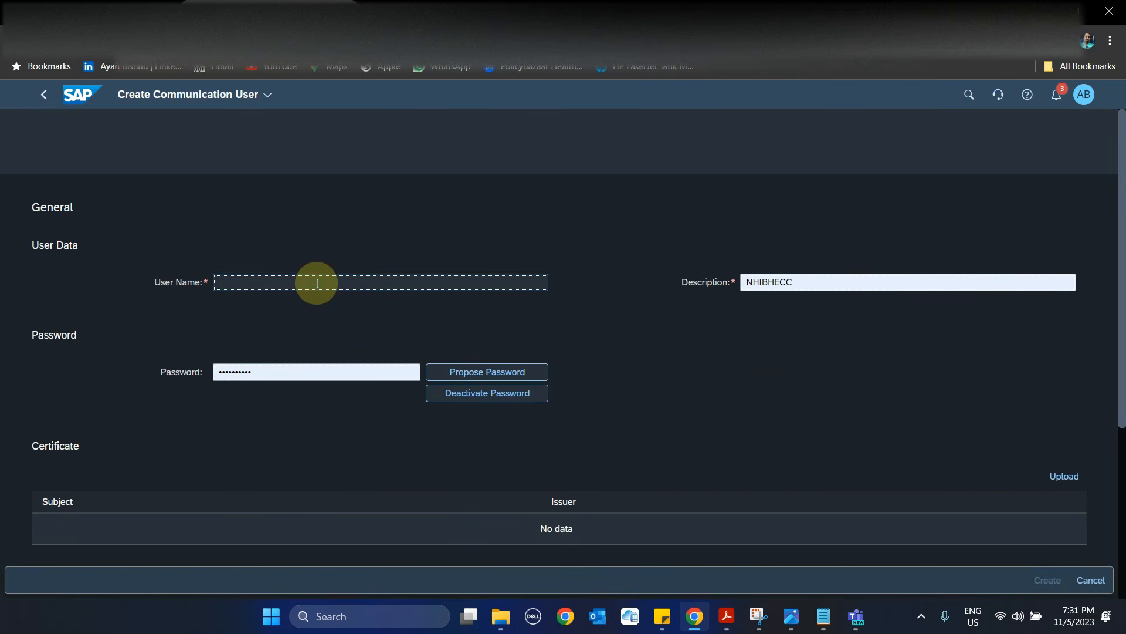
{"action": "type", "text": "R"}
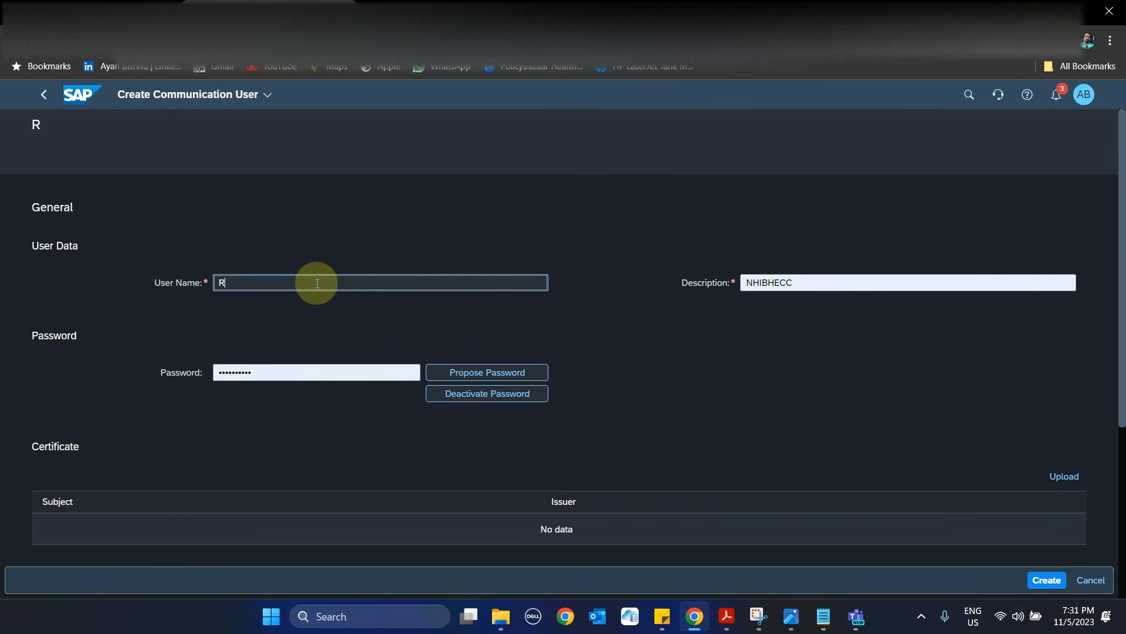
{"action": "type", "text": "TI_INTEG"}
{"action": "key", "text": "ctrl+a"}
{"action": "key", "text": "ctrl+c"}
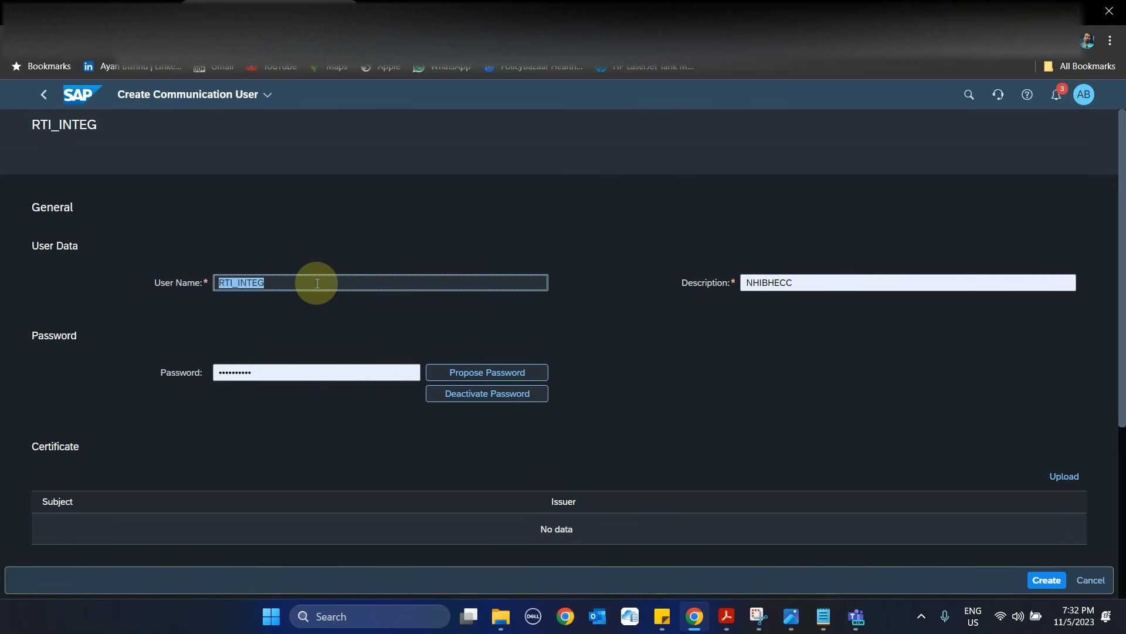
{"action": "key", "text": "Tab"}
{"action": "key", "text": "ctrl+v"}
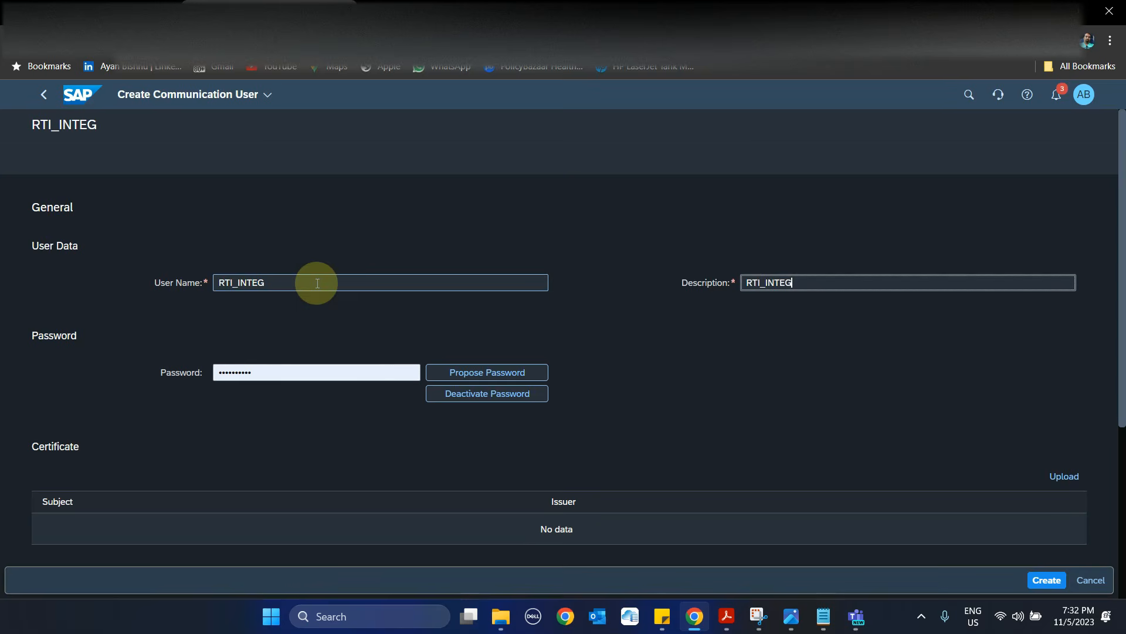
{"action": "key", "text": "Tab"}
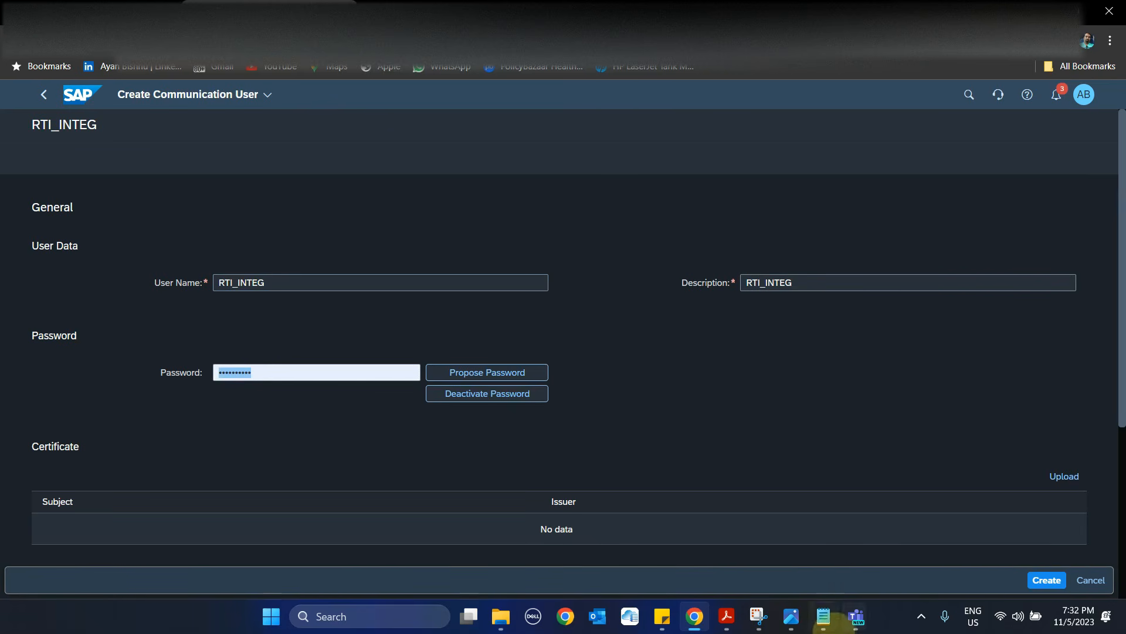
{"action": "left_click", "coordinate": [923, 615]}
{"action": "left_click", "coordinate": [921, 542]}
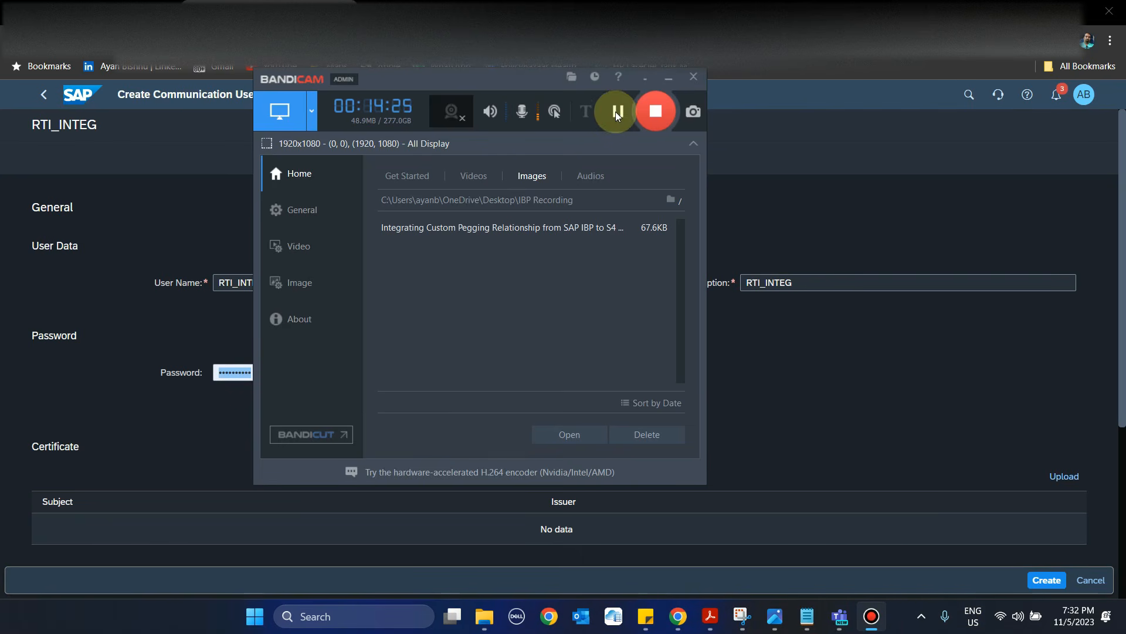
{"action": "left_click", "coordinate": [645, 77]}
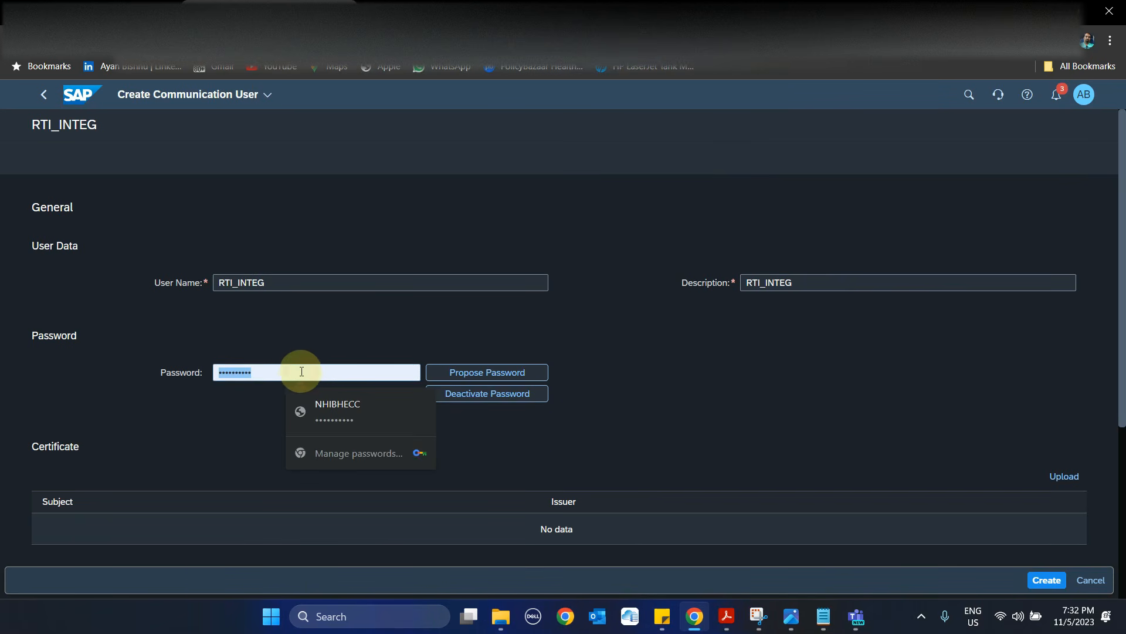
Replace the prefilled password with the communication user's password and try to create the user.
{"action": "left_click", "coordinate": [273, 370]}
{"action": "double_click", "coordinate": [273, 371]}
{"action": "key", "text": "ctrl+v"}
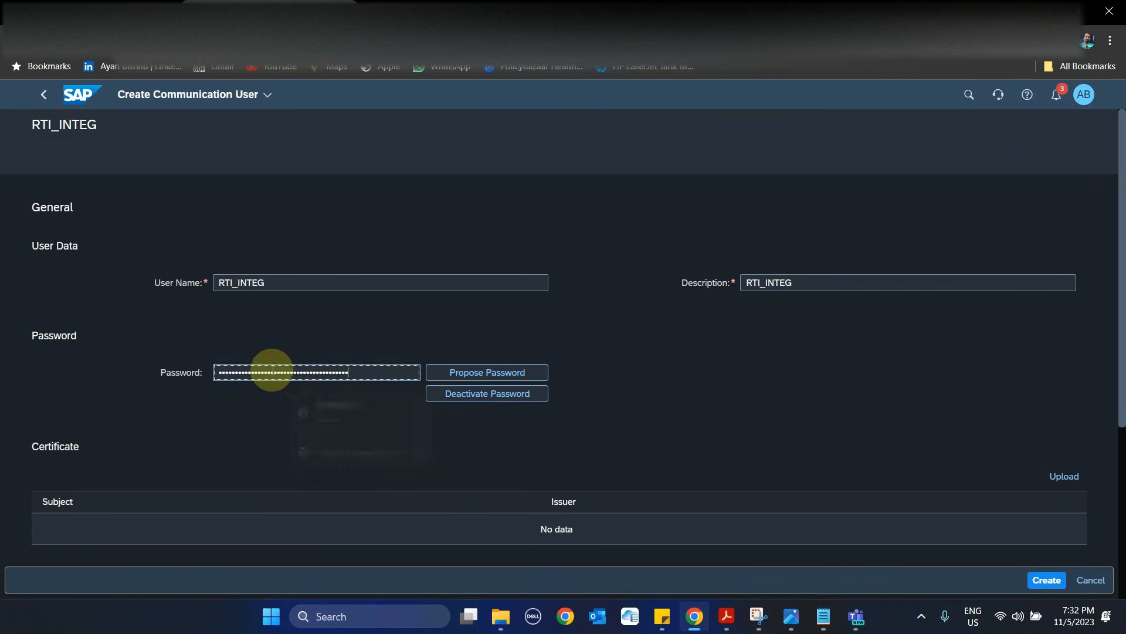
{"action": "left_click", "coordinate": [326, 442]}
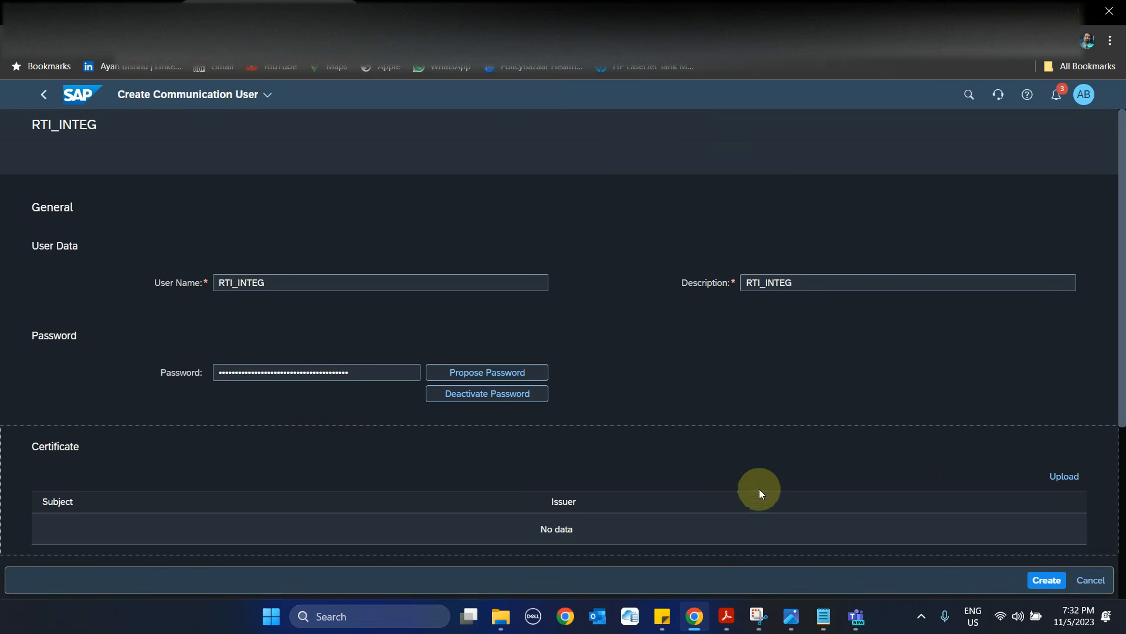
{"action": "left_click", "coordinate": [1047, 580]}
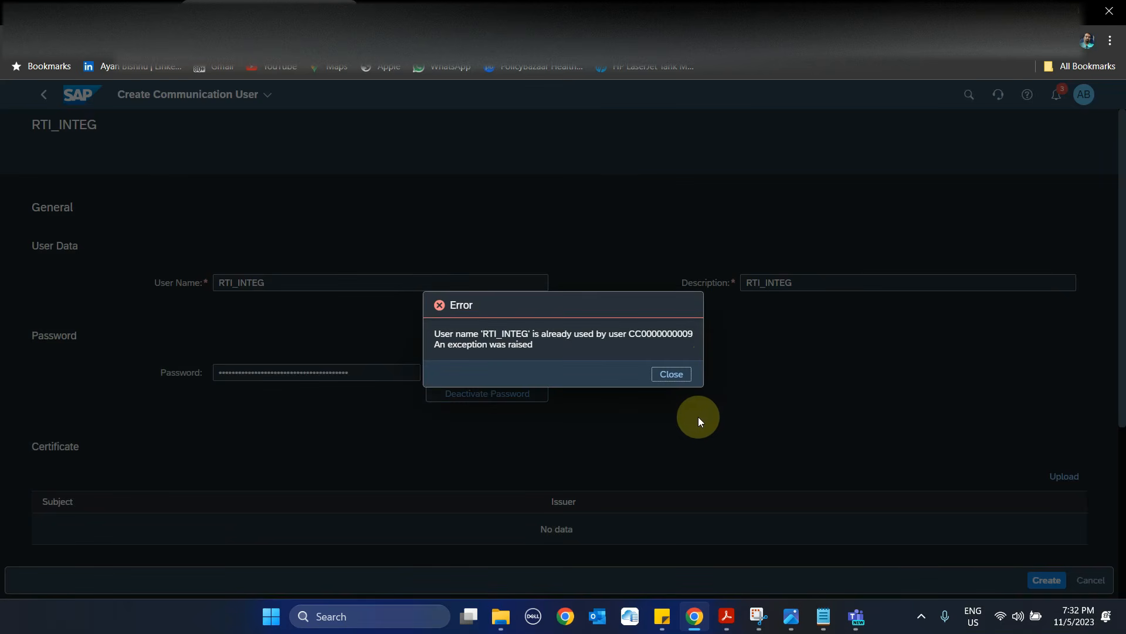
{"action": "left_click", "coordinate": [669, 376]}
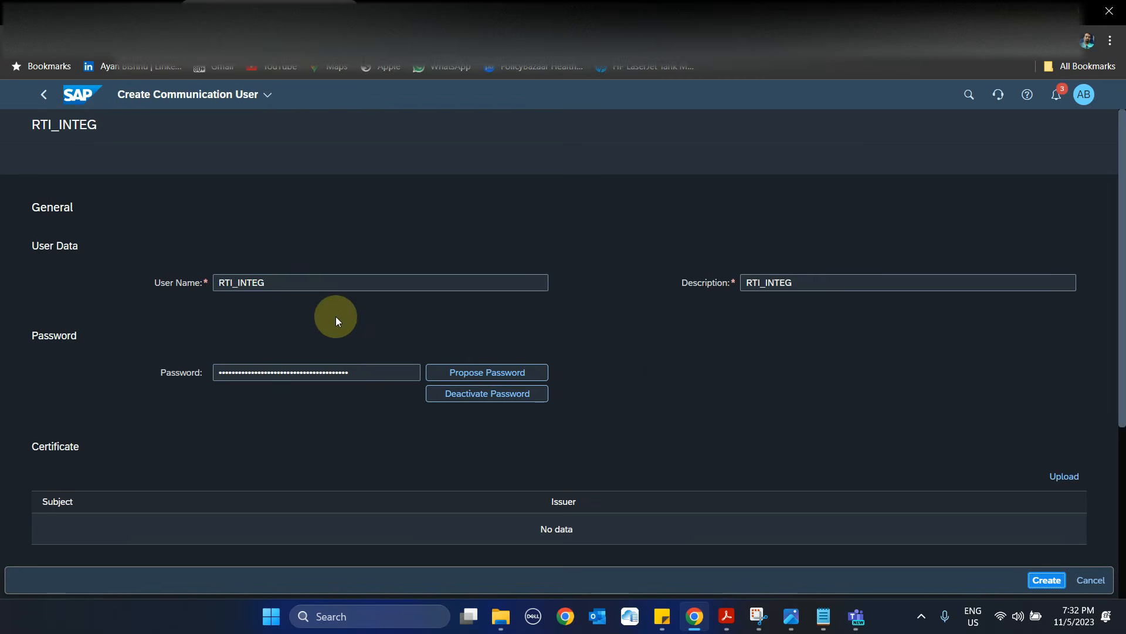
Rename the new communication user to RTI_INTEG1, create it without saving its password in the browser, and confirm it as inbound user.
{"action": "left_click", "coordinate": [295, 285]}
{"action": "type", "text": "1"}
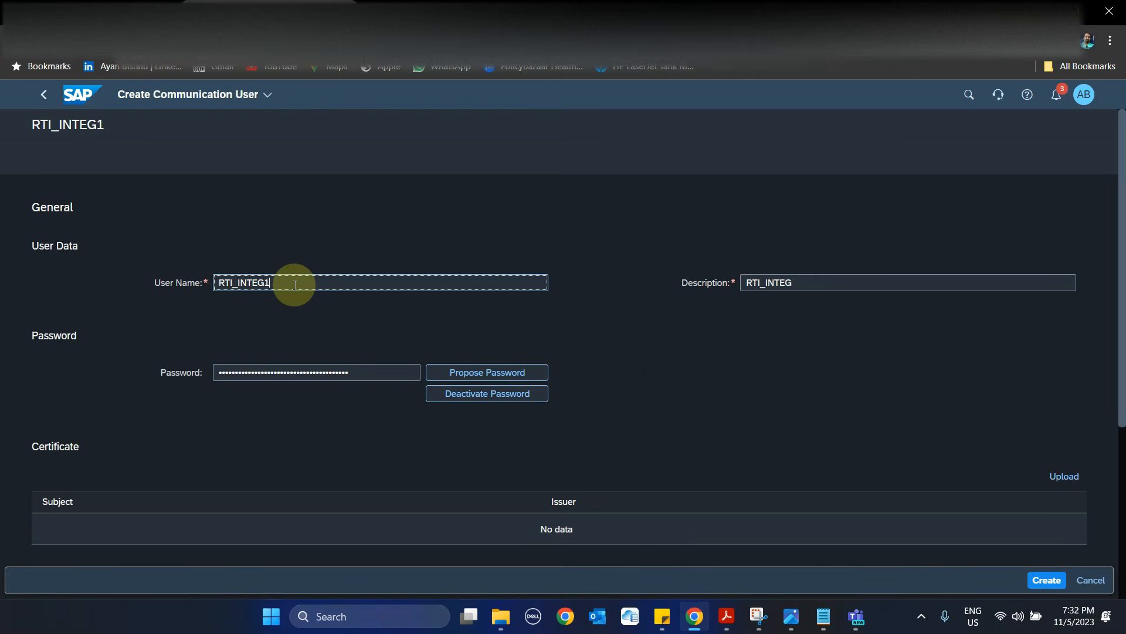
{"action": "left_click", "coordinate": [1047, 580]}
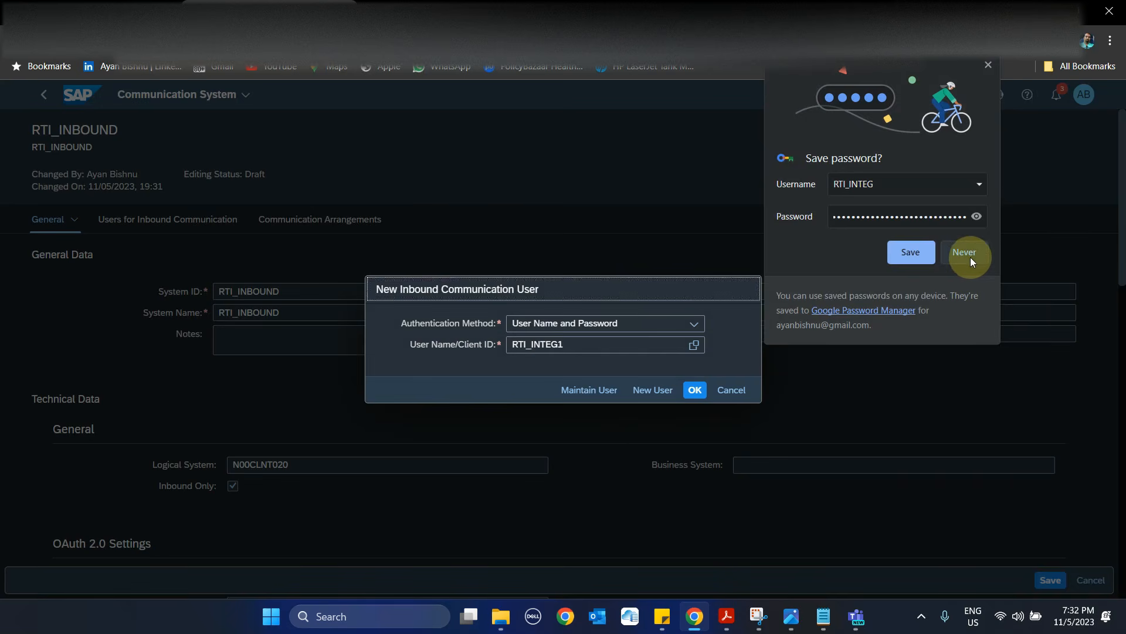
{"action": "left_click", "coordinate": [969, 257]}
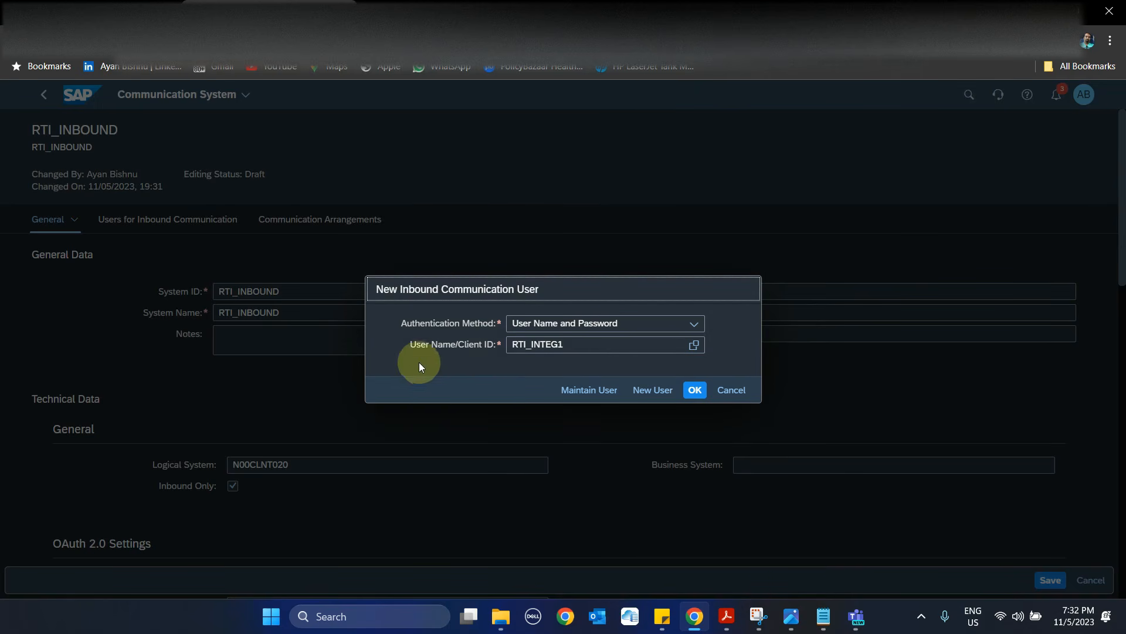
{"action": "left_click", "coordinate": [695, 390]}
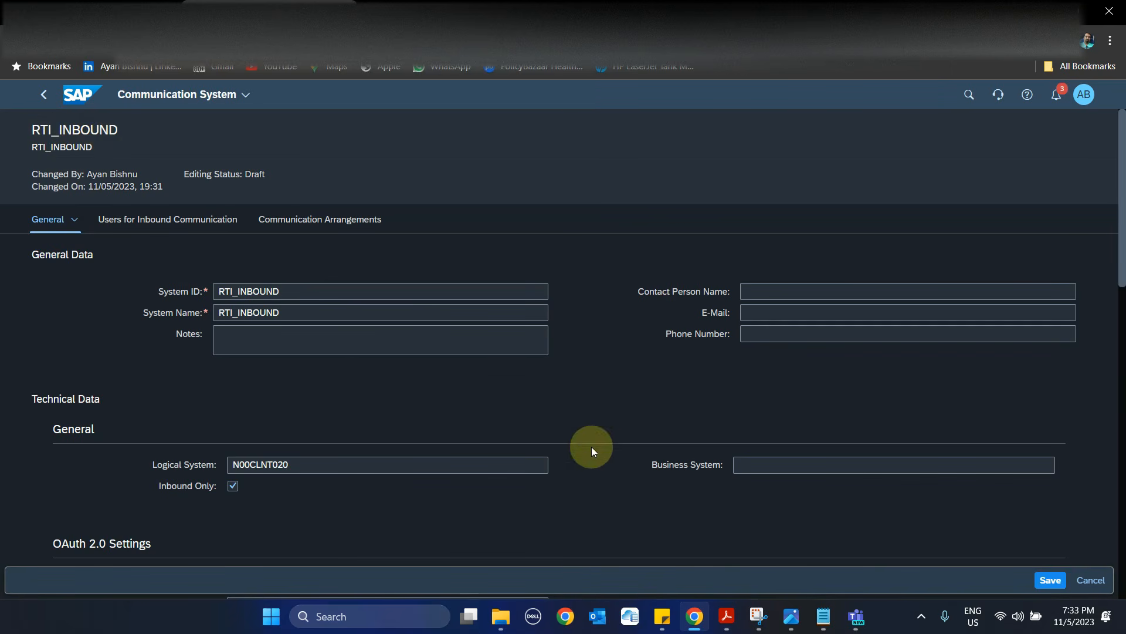
Check the inbound user entry of the RTI_INBOUND communication system and save the system.
{"action": "scroll", "coordinate": [591, 446], "scroll_direction": "down", "scroll_amount": 8}
{"action": "scroll", "coordinate": [596, 410], "scroll_direction": "down", "scroll_amount": 2}
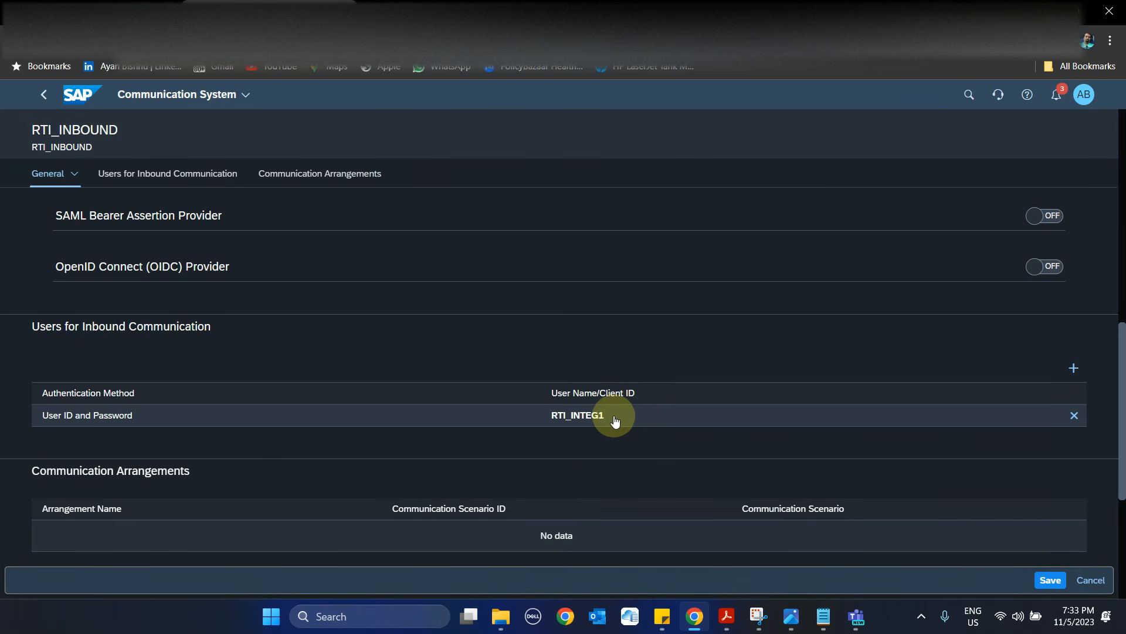
{"action": "scroll", "coordinate": [446, 361], "scroll_direction": "up", "scroll_amount": 10}
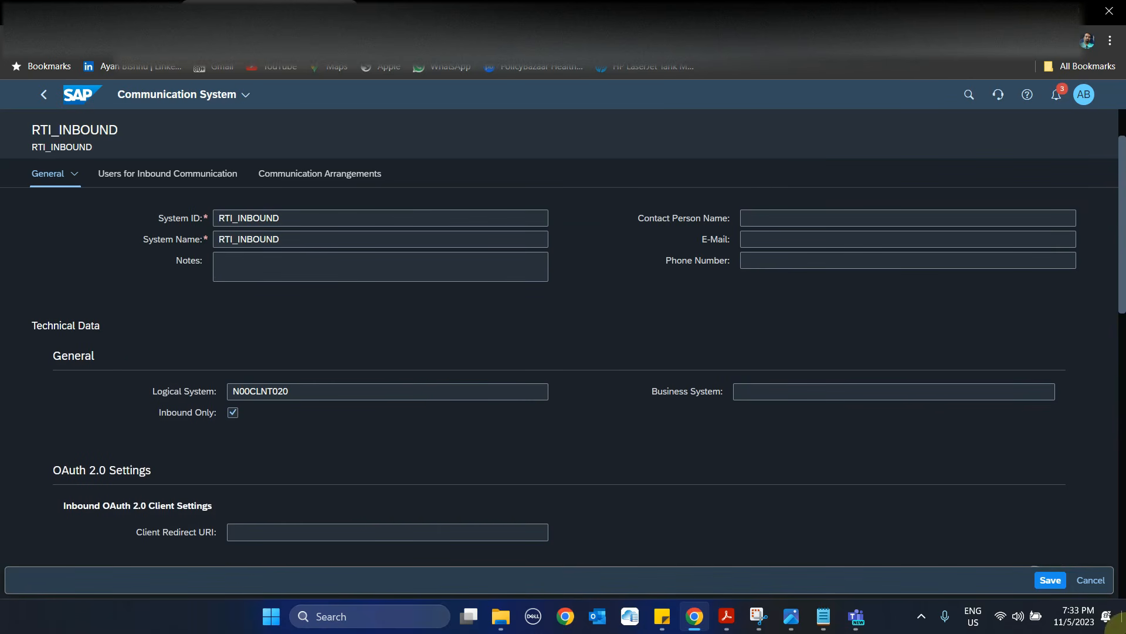
{"action": "left_click", "coordinate": [1049, 579]}
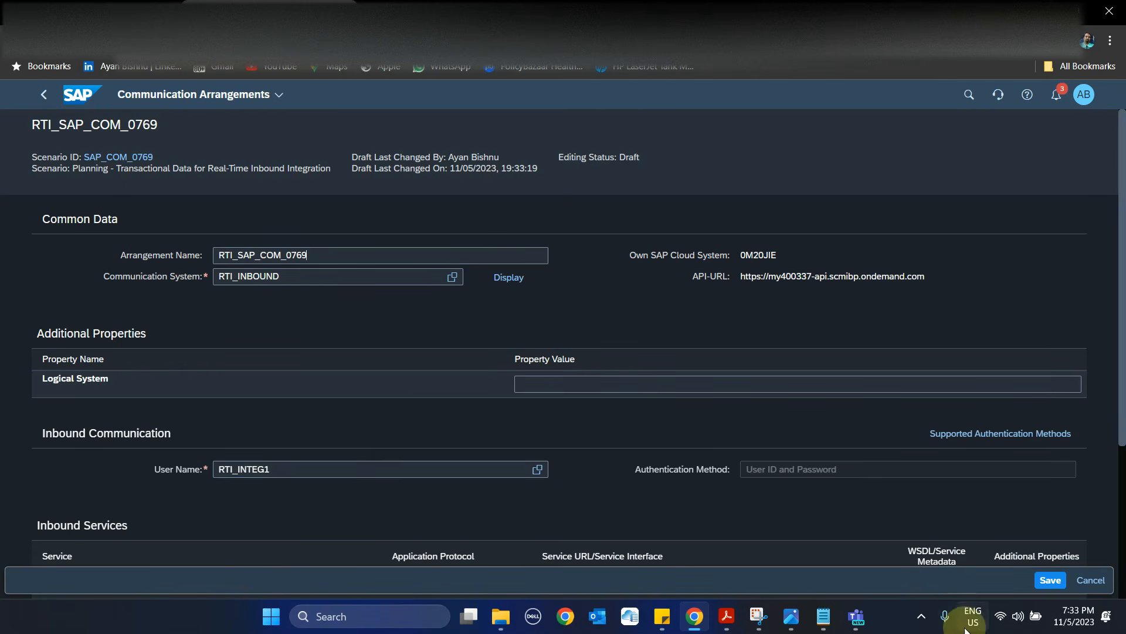
{"action": "left_click", "coordinate": [921, 616]}
{"action": "left_click", "coordinate": [923, 542]}
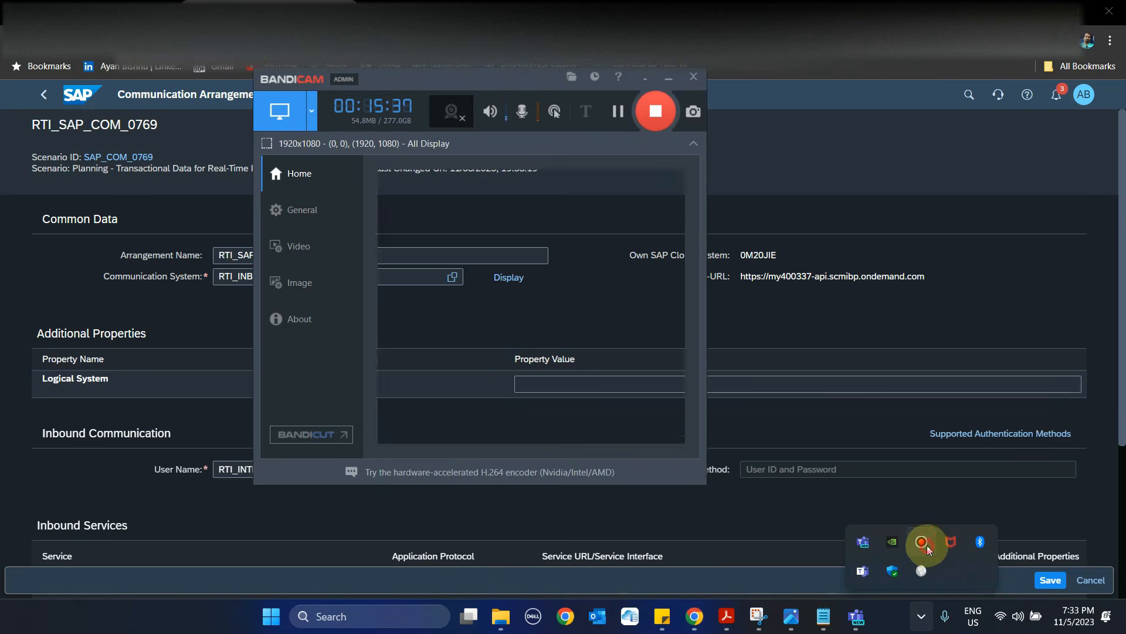
{"action": "left_click", "coordinate": [645, 78]}
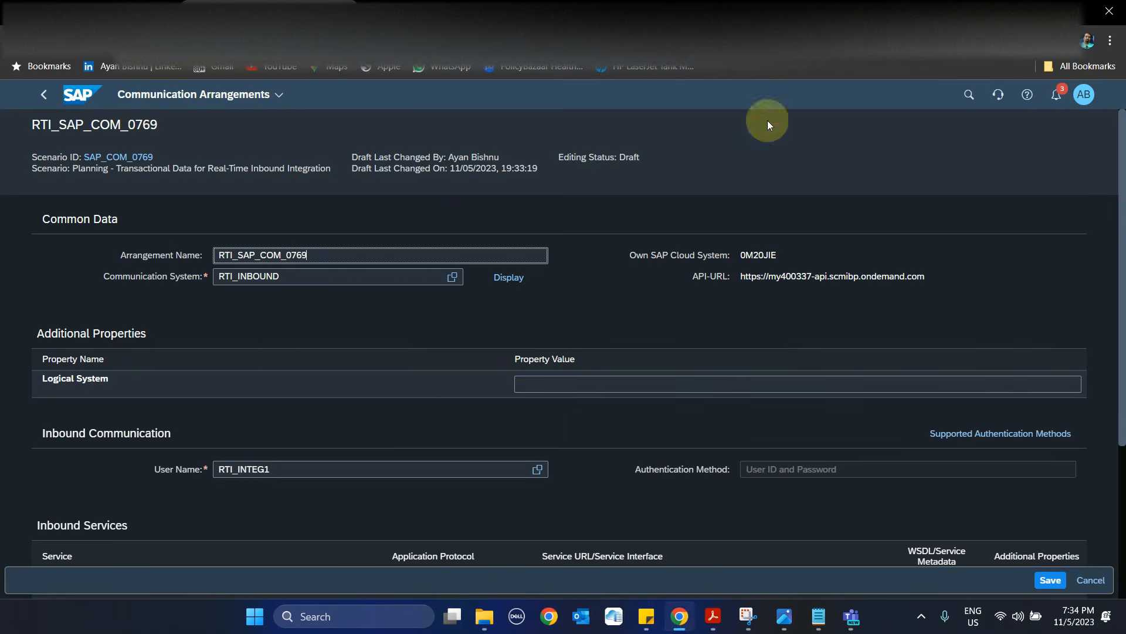
Set the arrangement's Logical System property to N00CLNT020, check the inbound services, and save the arrangement.
{"action": "scroll", "coordinate": [656, 453], "scroll_direction": "down", "scroll_amount": 1}
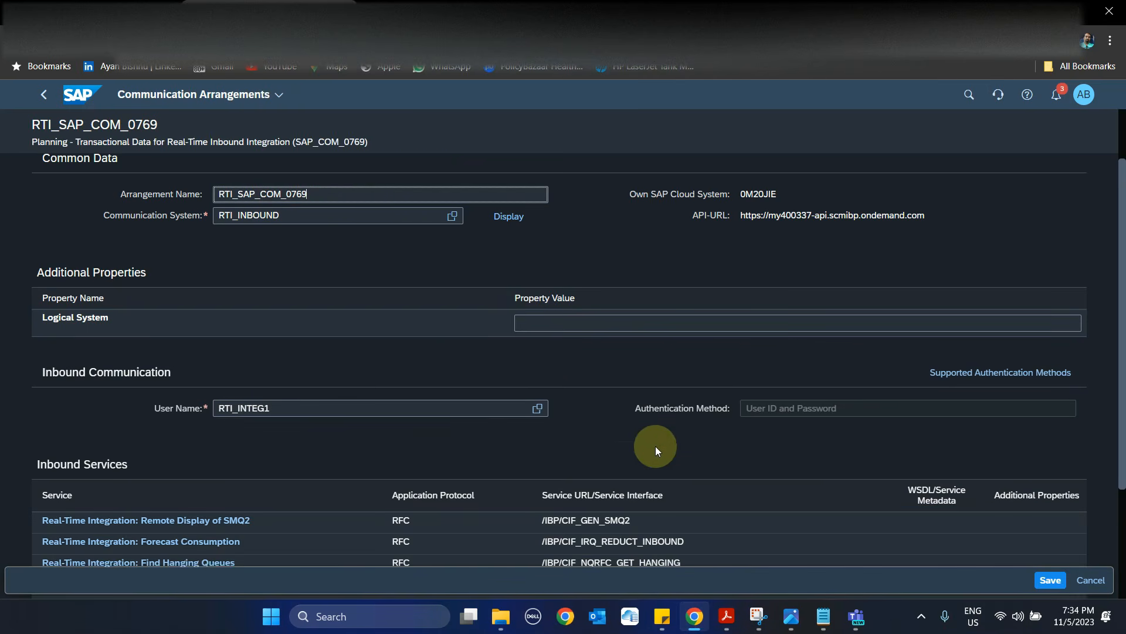
{"action": "left_click", "coordinate": [590, 322]}
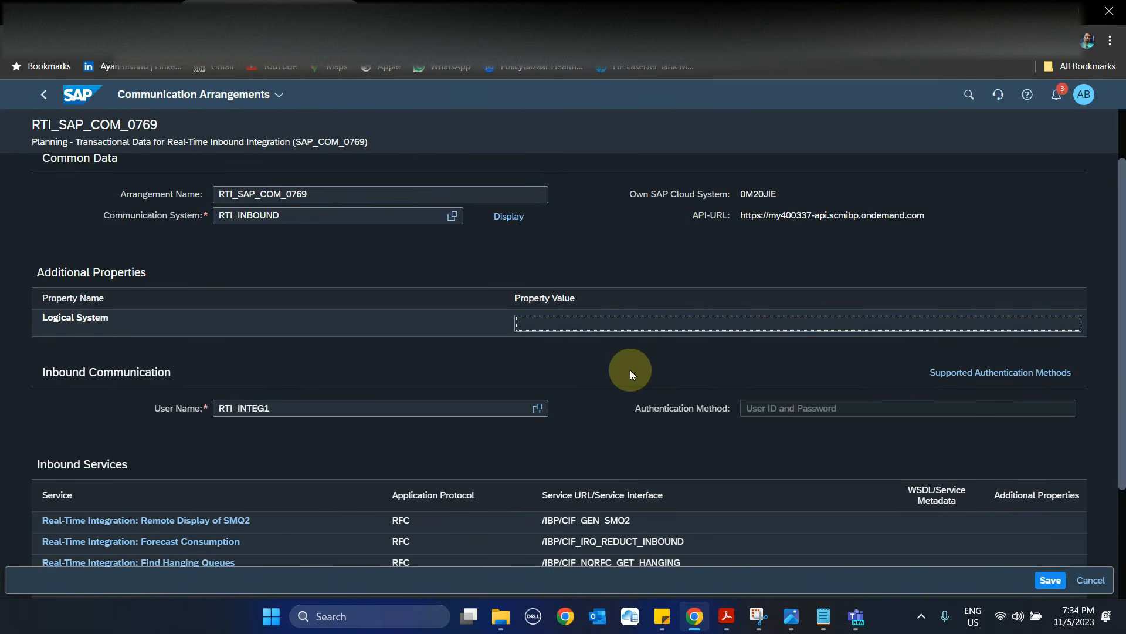
{"action": "type", "text": "N00CLNT020"}
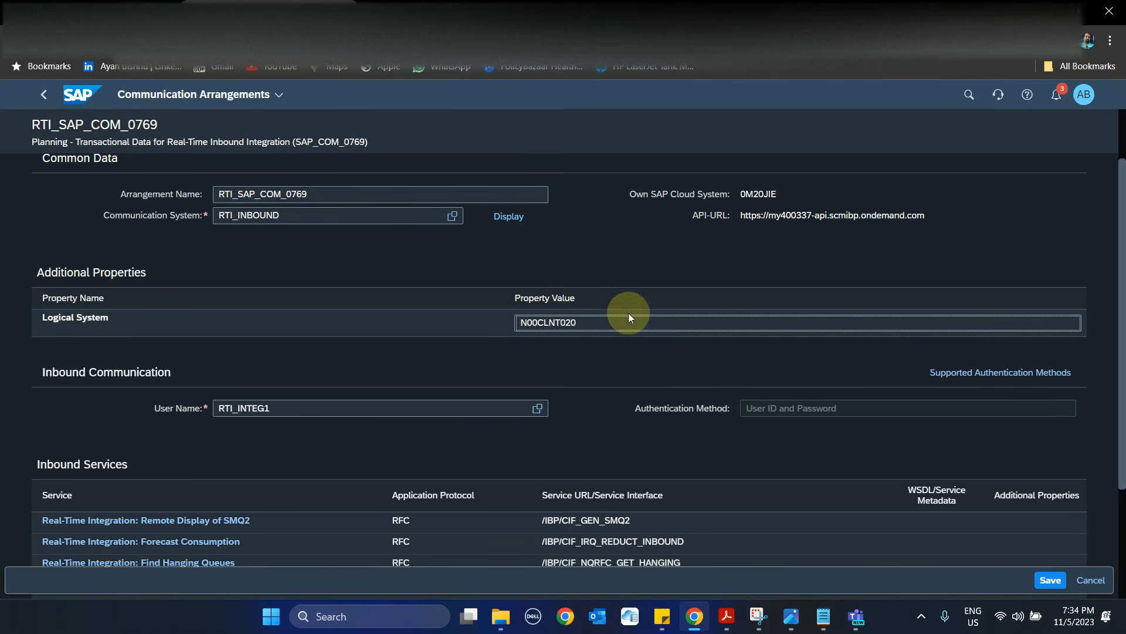
{"action": "key", "text": "Return"}
{"action": "scroll", "coordinate": [622, 371], "scroll_direction": "down", "scroll_amount": 3}
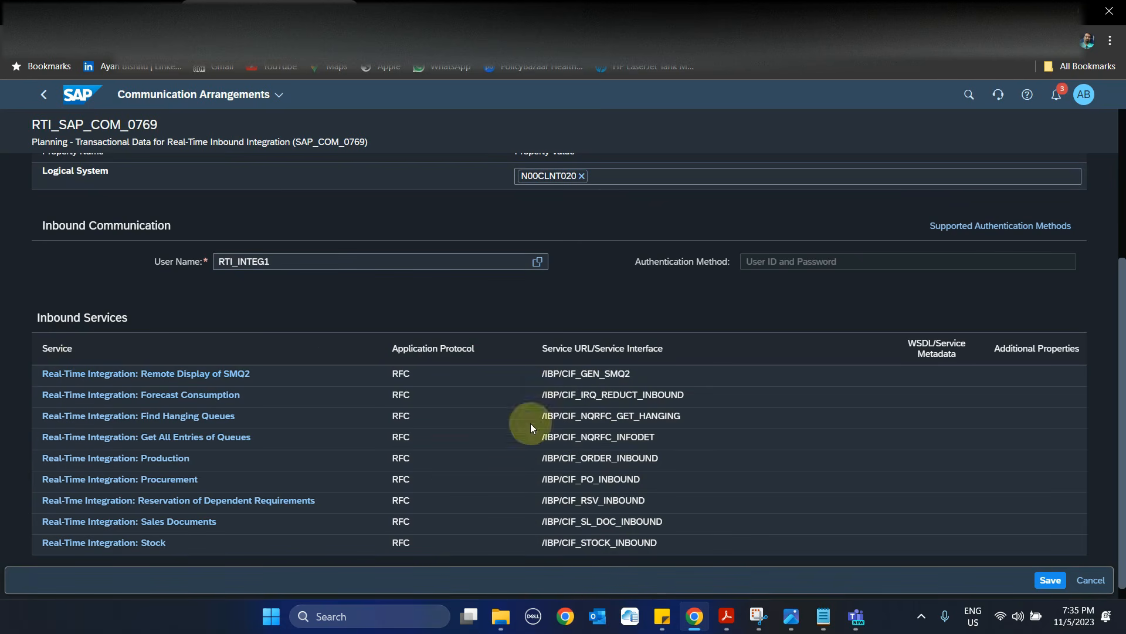
{"action": "scroll", "coordinate": [586, 425], "scroll_direction": "up", "scroll_amount": 4}
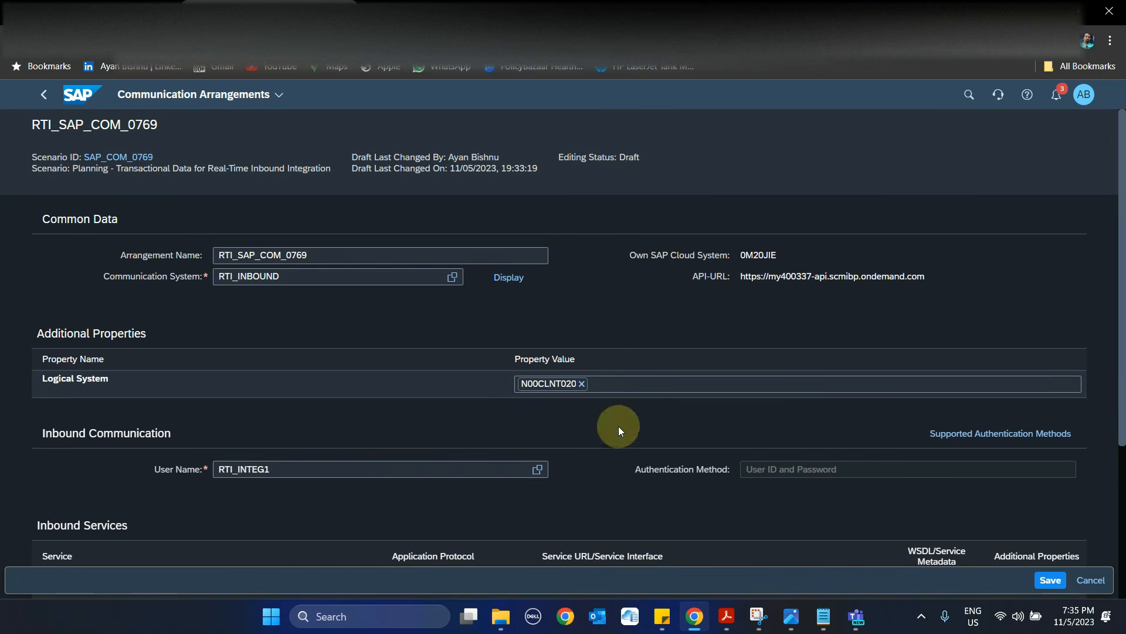
{"action": "left_click", "coordinate": [1051, 580]}
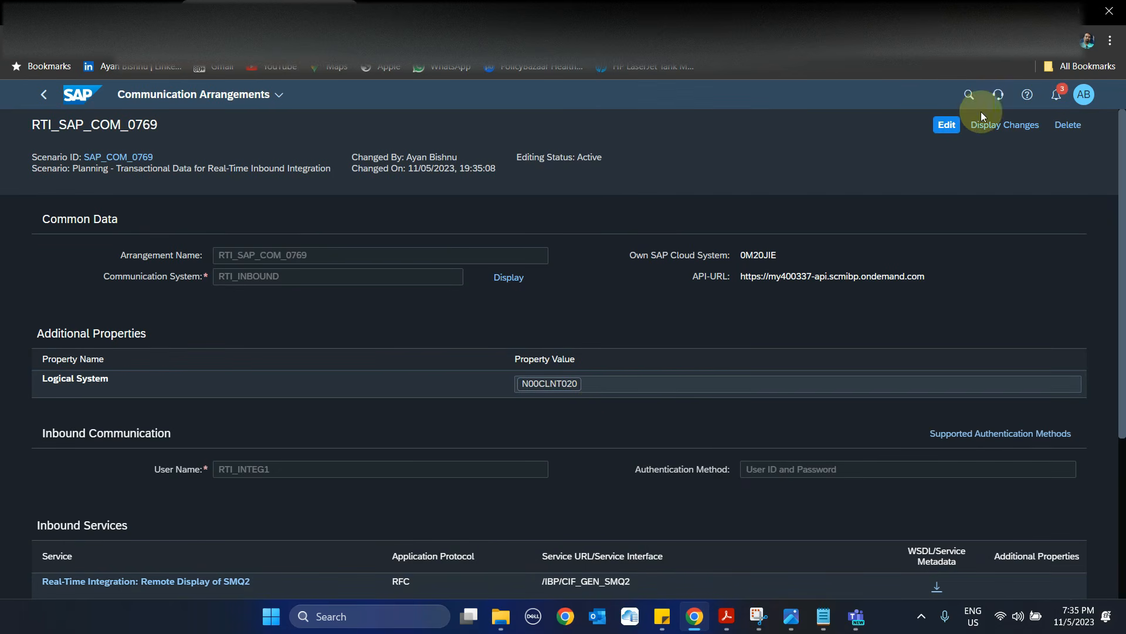
Reopen the RTI_SAP_COM_0769 arrangement for editing and open the value selection for its inbound user name.
{"action": "left_click", "coordinate": [945, 125]}
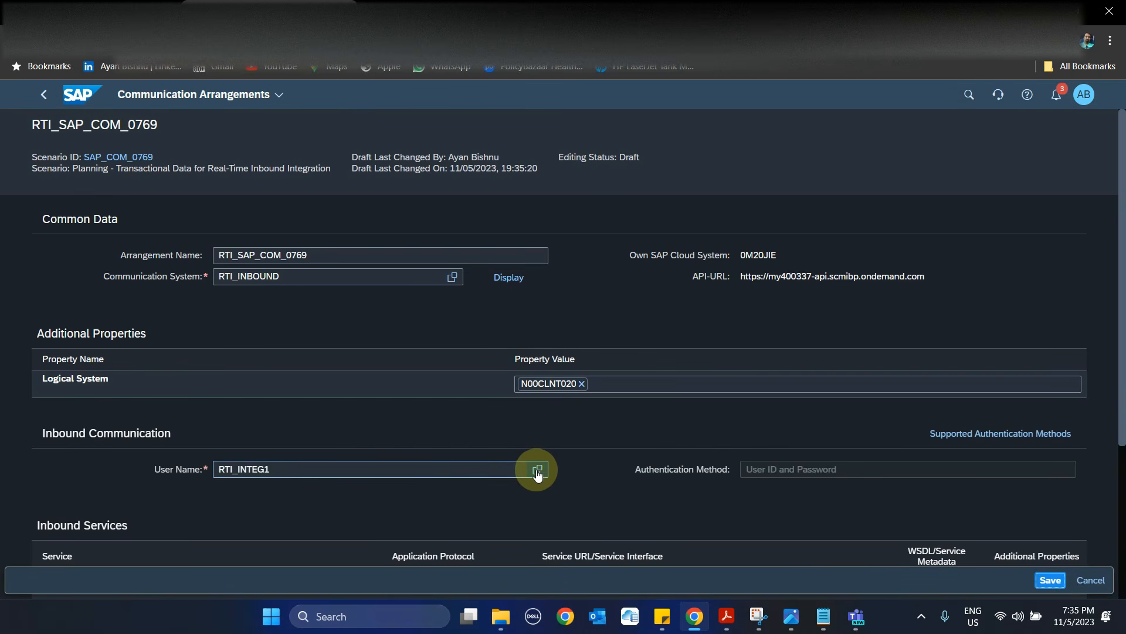
{"action": "left_click", "coordinate": [537, 471]}
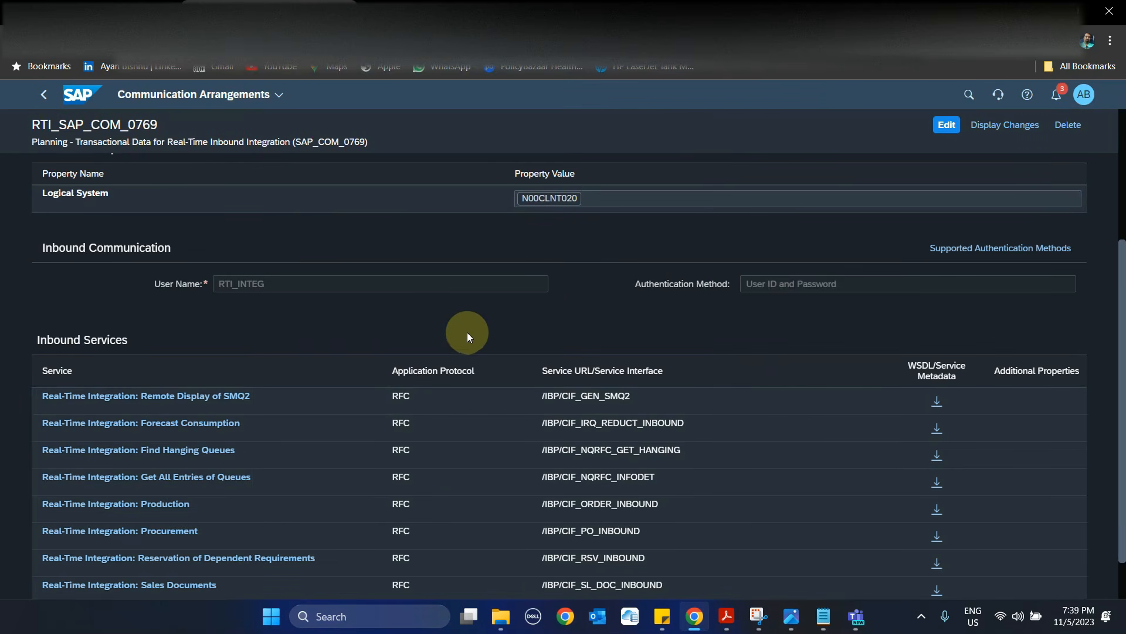
Review the arrangement's common data, inbound user and services, plus the general data and inbound users of its RTI_INBOUND communication system.
{"action": "scroll", "coordinate": [469, 332], "scroll_direction": "up", "scroll_amount": 3}
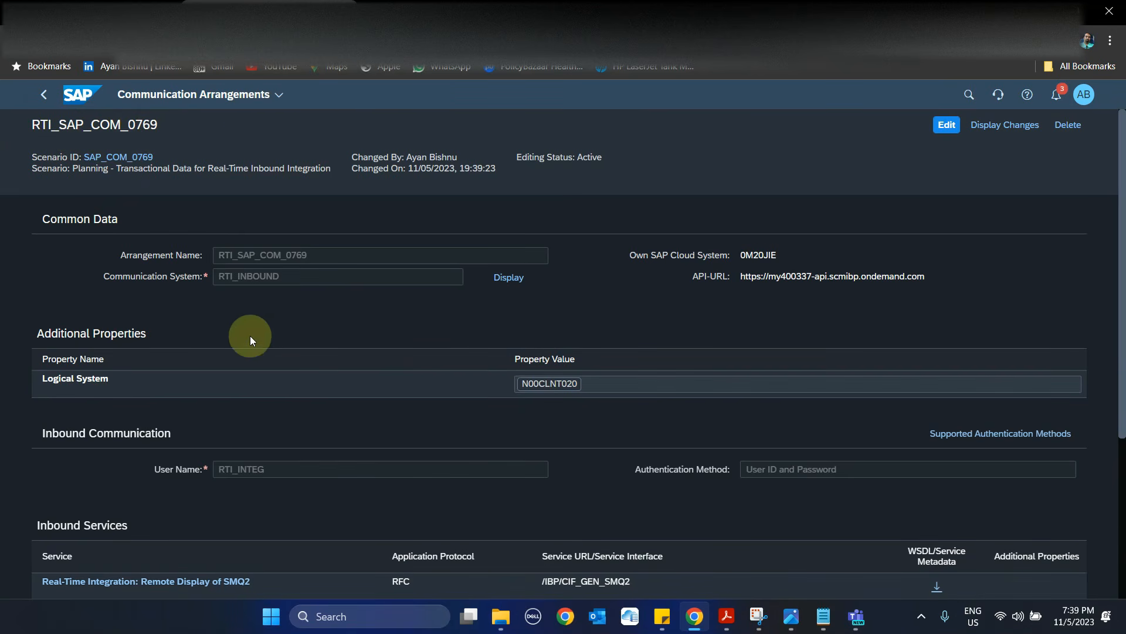
{"action": "double_click", "coordinate": [291, 275]}
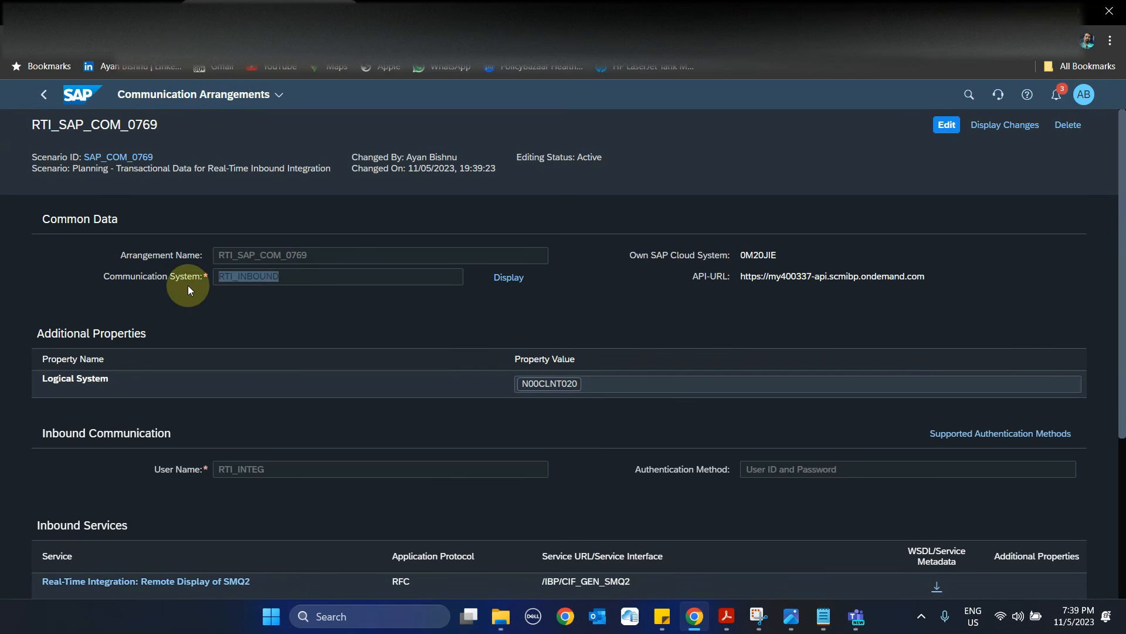
{"action": "scroll", "coordinate": [298, 354], "scroll_direction": "down", "scroll_amount": 3}
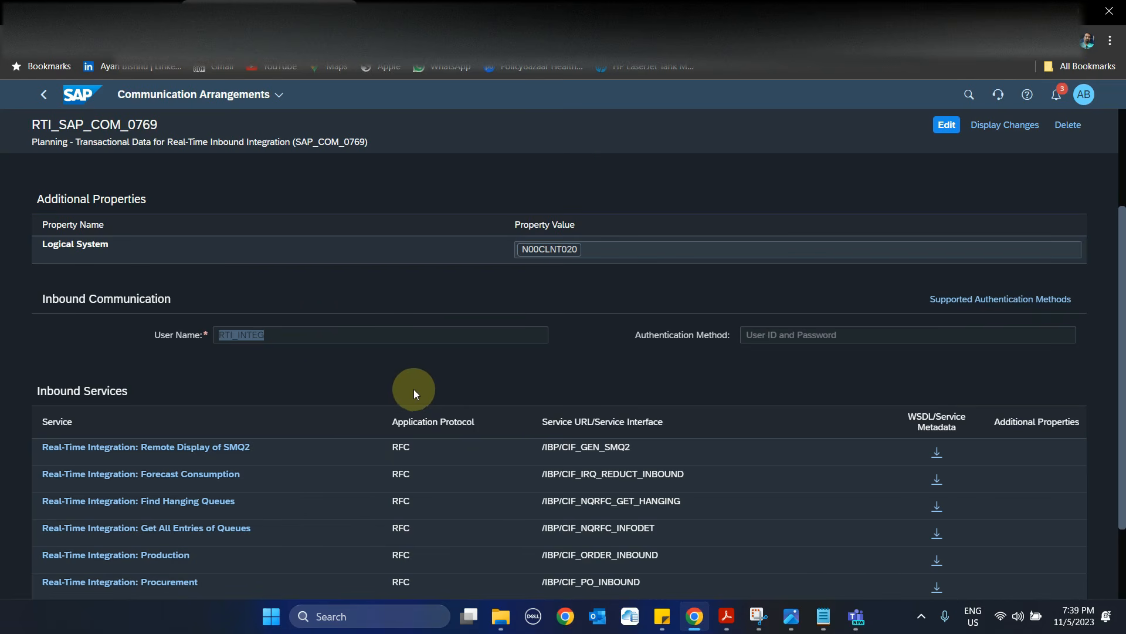
{"action": "scroll", "coordinate": [336, 380], "scroll_direction": "up", "scroll_amount": 3}
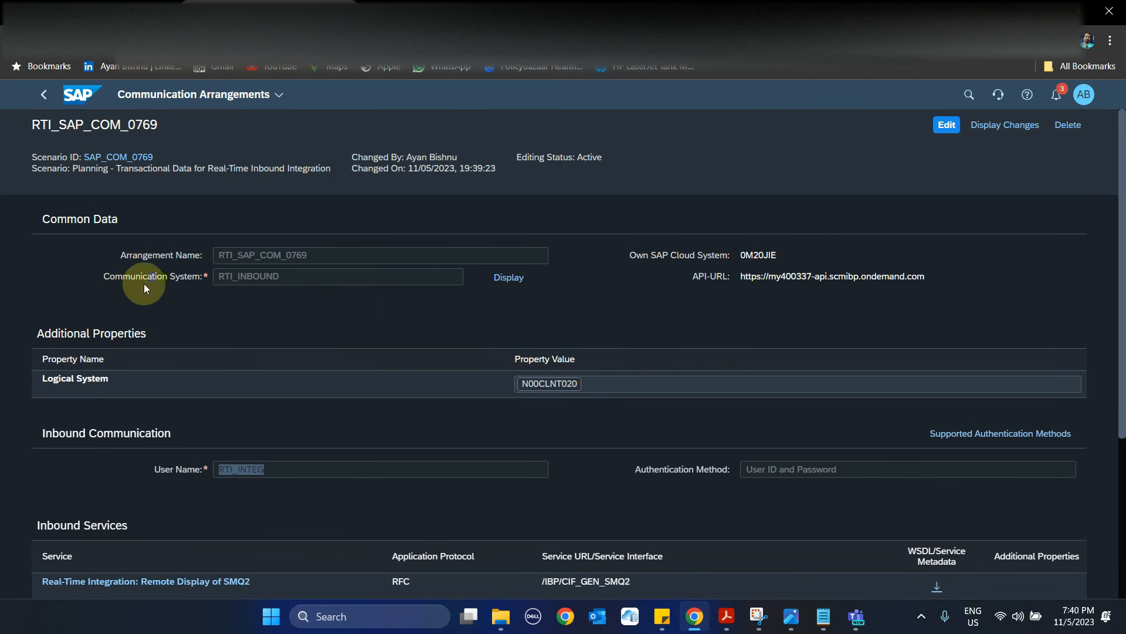
{"action": "left_click", "coordinate": [503, 284]}
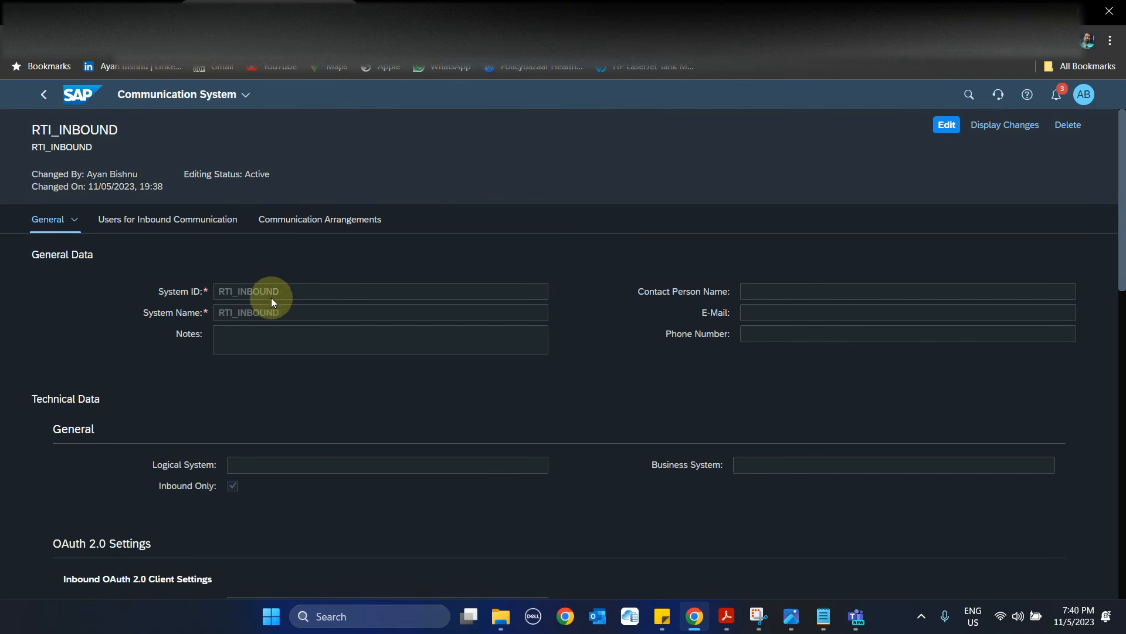
{"action": "scroll", "coordinate": [255, 362], "scroll_direction": "down", "scroll_amount": 1}
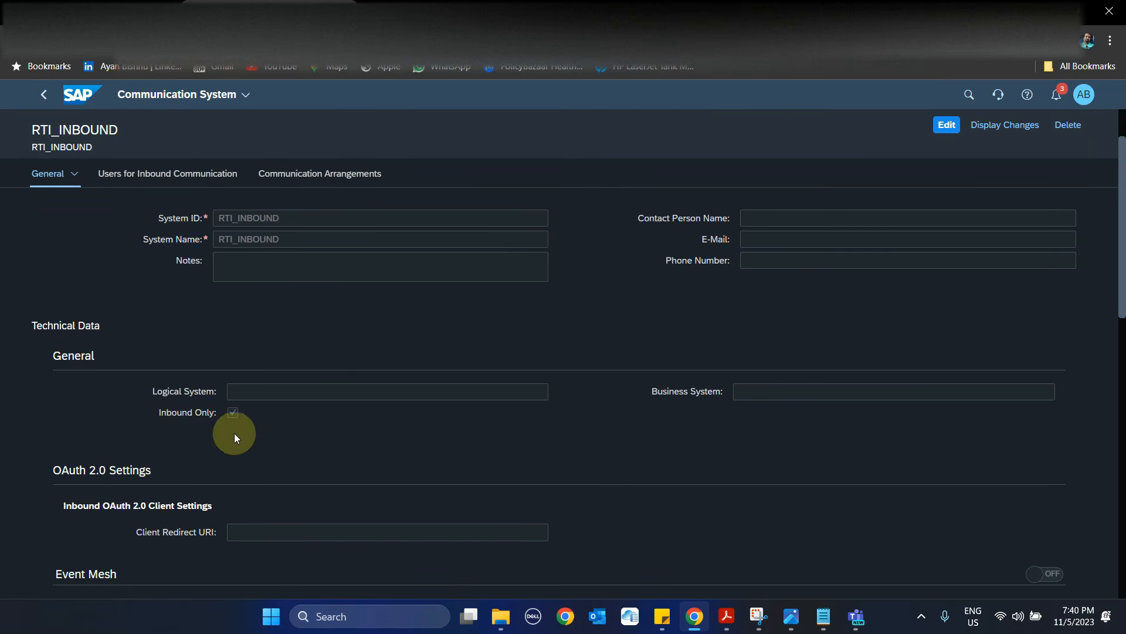
{"action": "scroll", "coordinate": [460, 329], "scroll_direction": "down", "scroll_amount": 7}
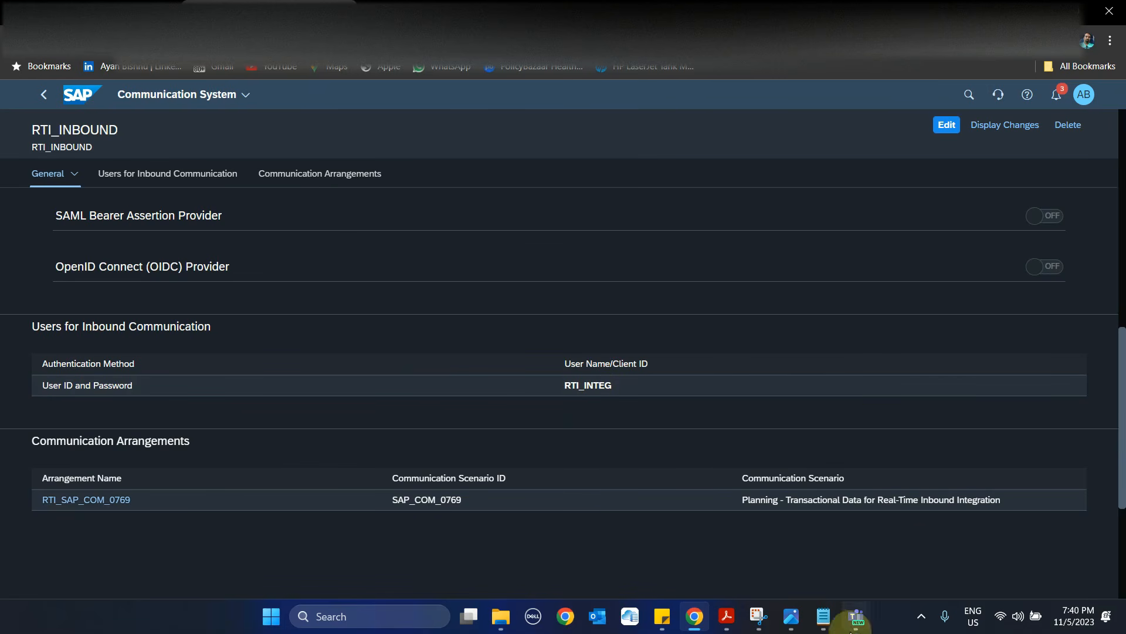
Return to the communication arrangements list and start a new arrangement for scenario SAP_COM_0770.
{"action": "left_click", "coordinate": [44, 95]}
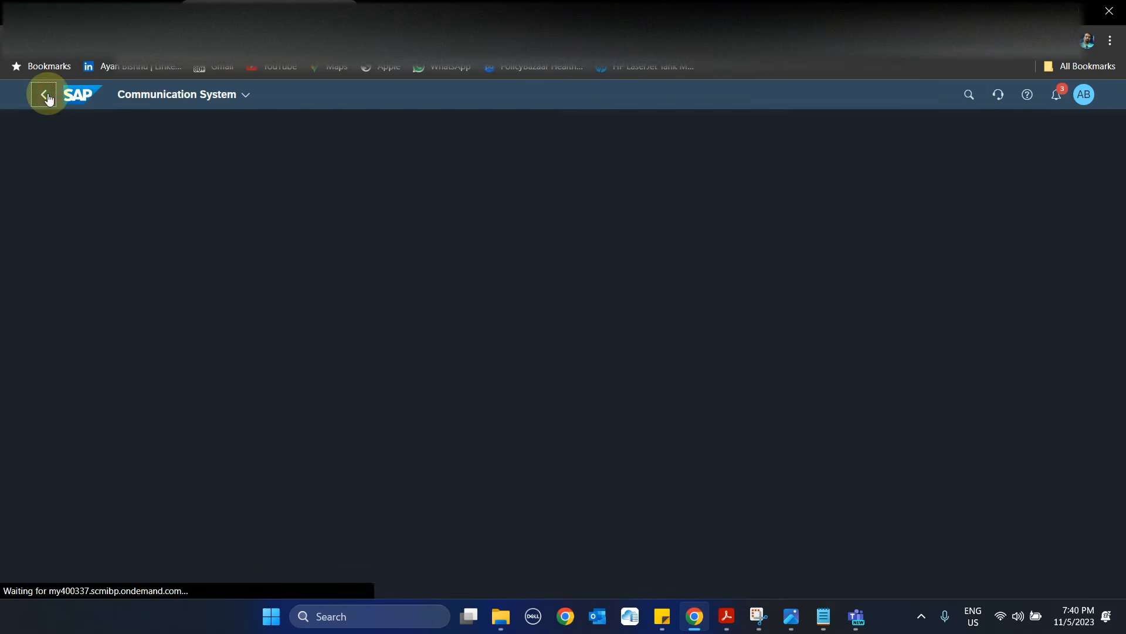
{"action": "left_click", "coordinate": [43, 95]}
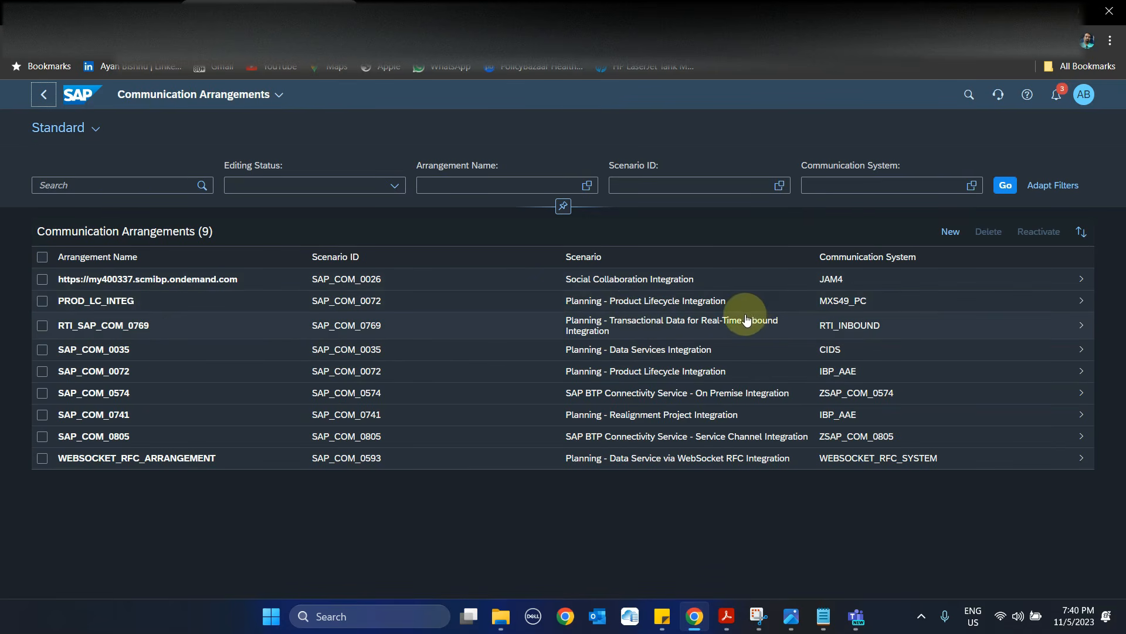
{"action": "left_click", "coordinate": [949, 230]}
{"action": "left_click", "coordinate": [644, 325]}
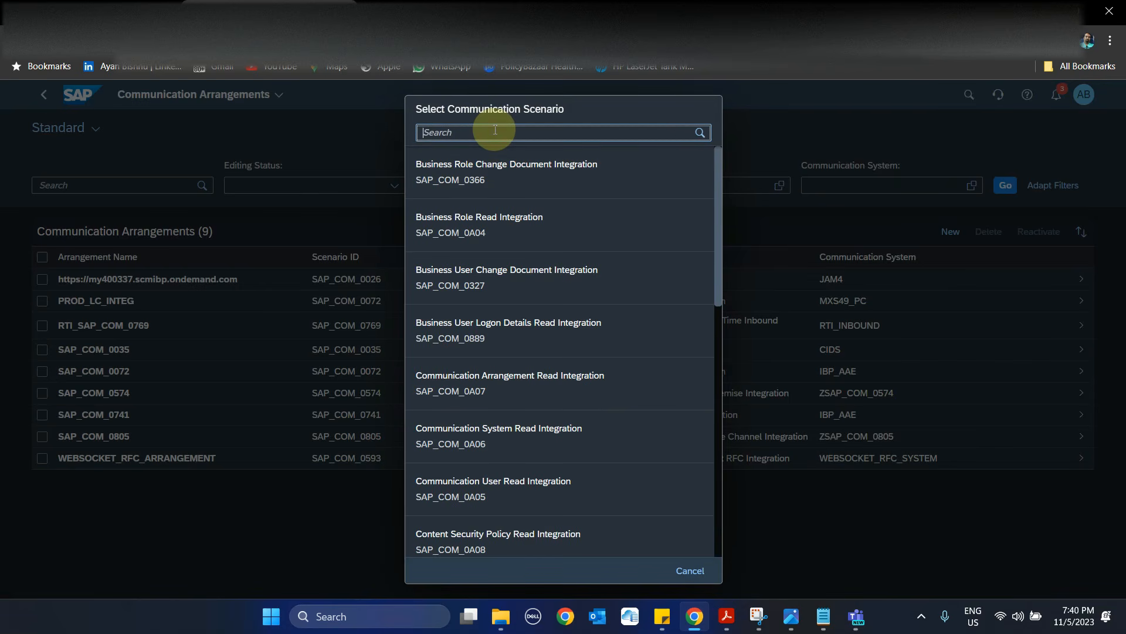
{"action": "key", "text": "Return"}
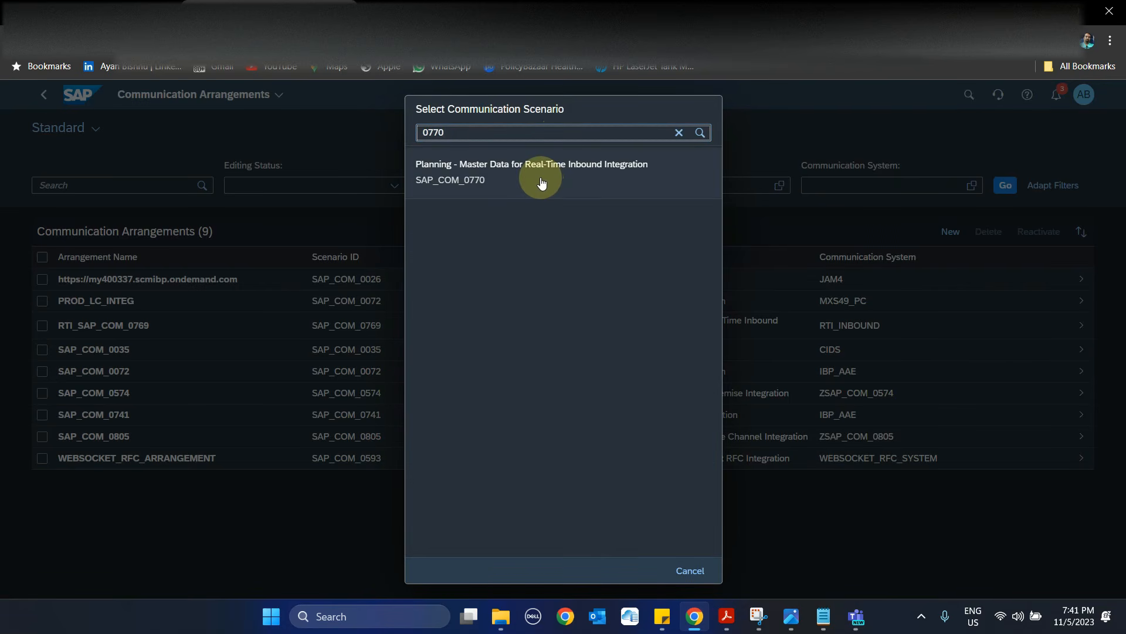
{"action": "left_click", "coordinate": [545, 185]}
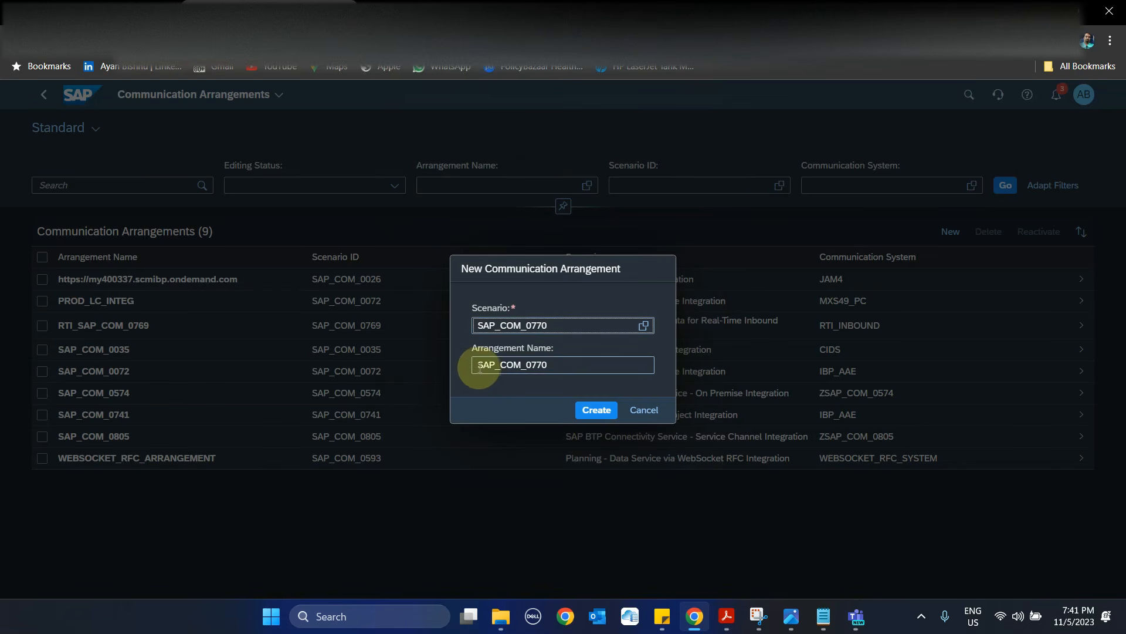
Name the new arrangement RTI_SAP_COM_0770 and create it.
{"action": "key", "text": "Tab"}
{"action": "key", "text": "Home"}
{"action": "type", "text": "RTI_"}
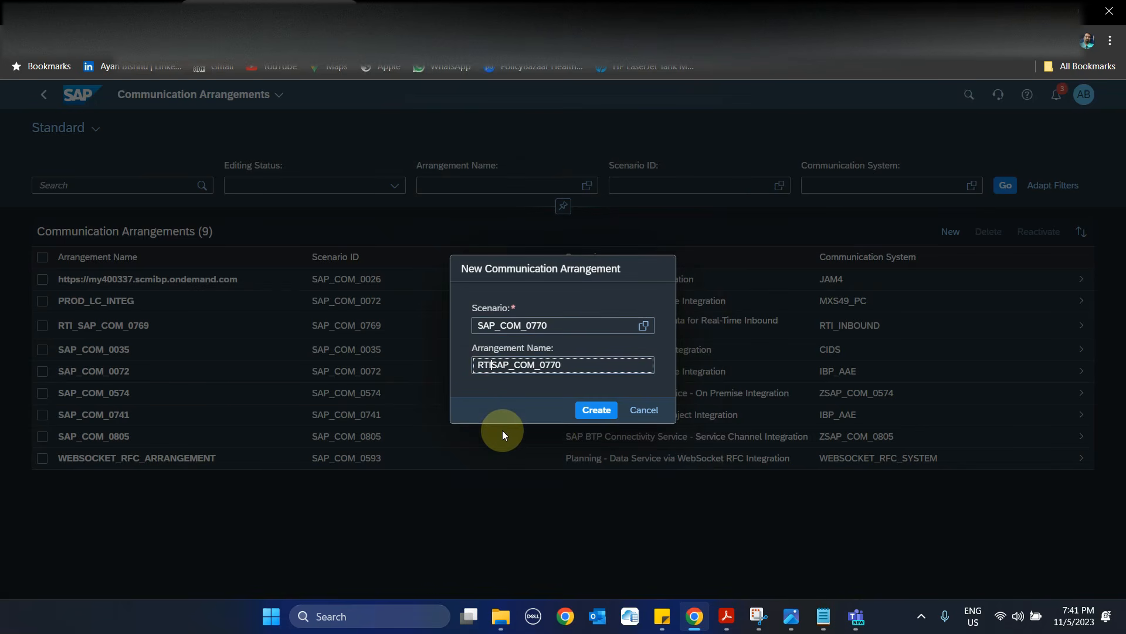
{"action": "left_click", "coordinate": [592, 411]}
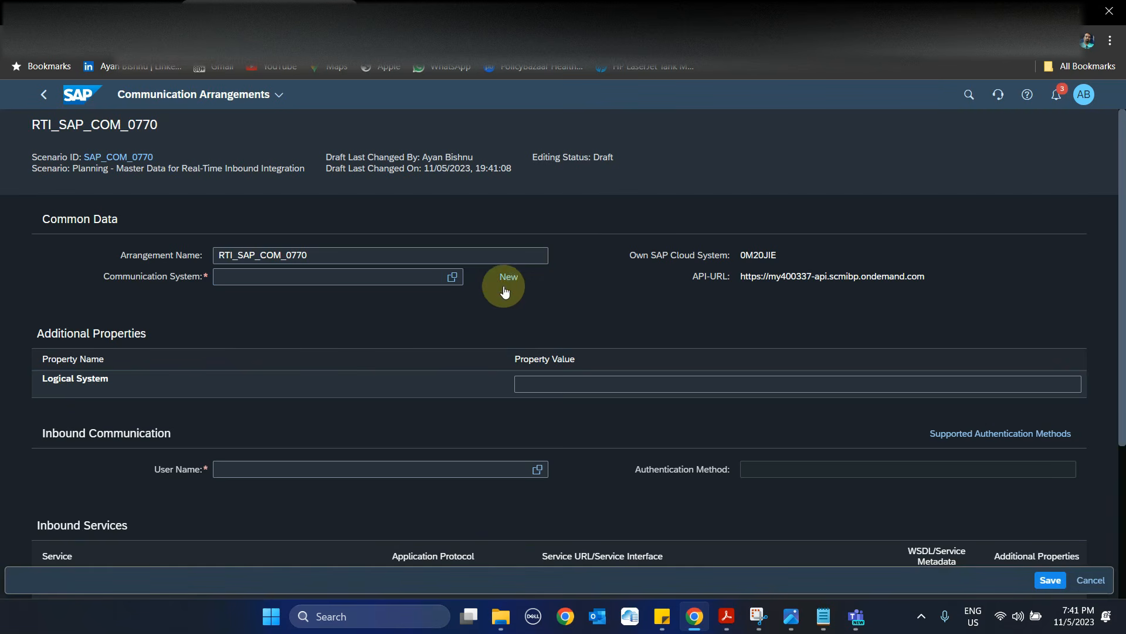
Assign the RTI_INBOUND communication system to the RTI_SAP_COM_0770 arrangement.
{"action": "left_click", "coordinate": [454, 277]}
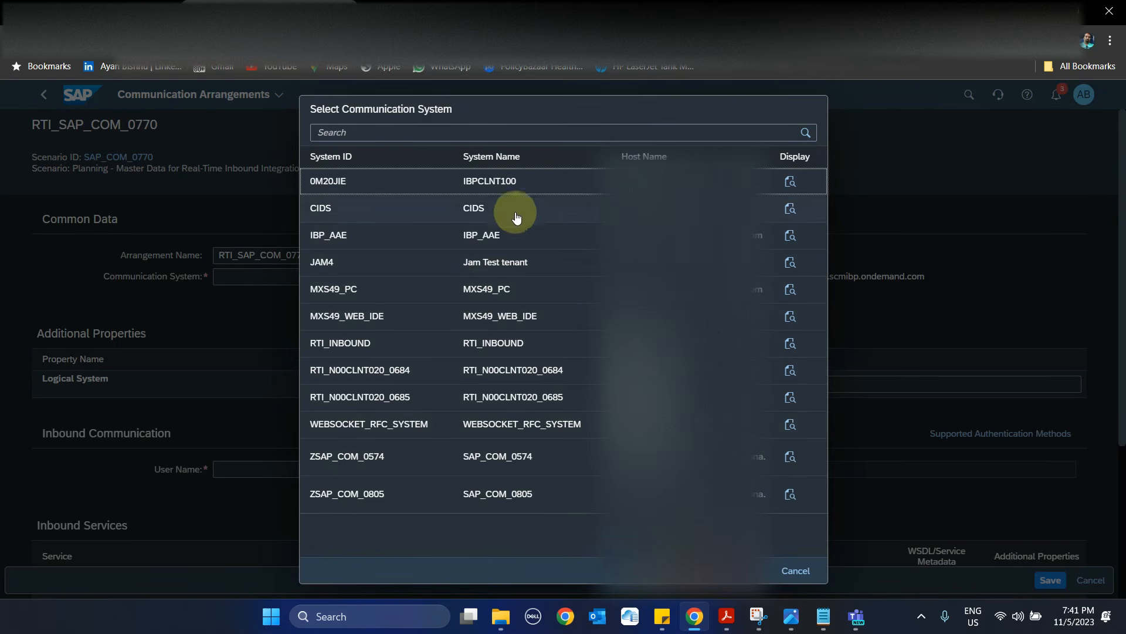
{"action": "left_click", "coordinate": [546, 347]}
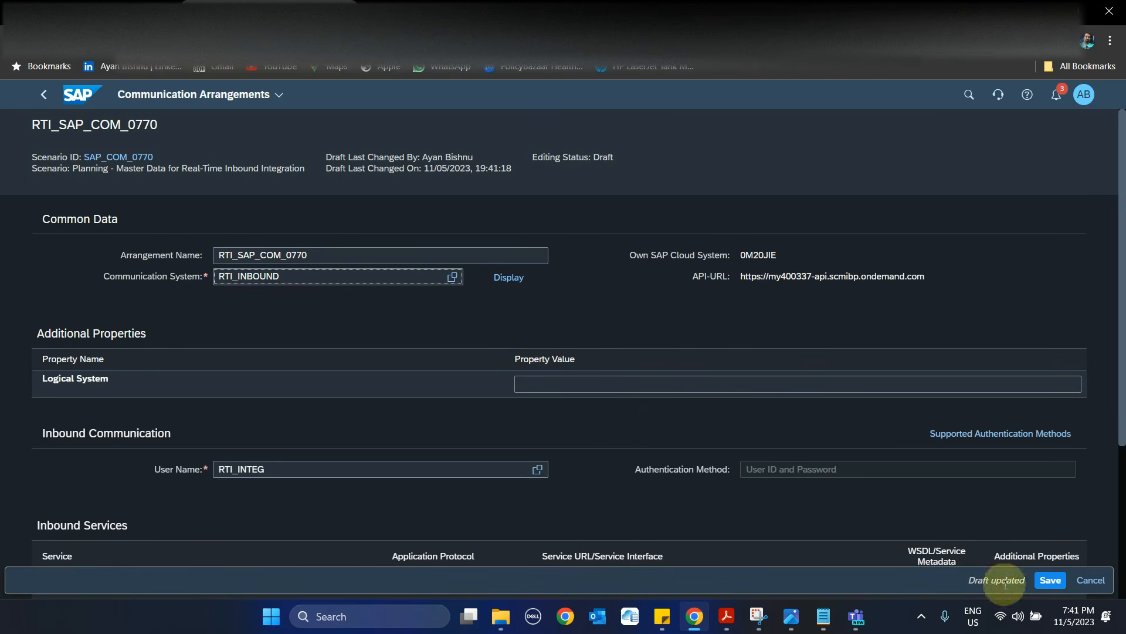
{"action": "scroll", "coordinate": [297, 361], "scroll_direction": "down", "scroll_amount": 1}
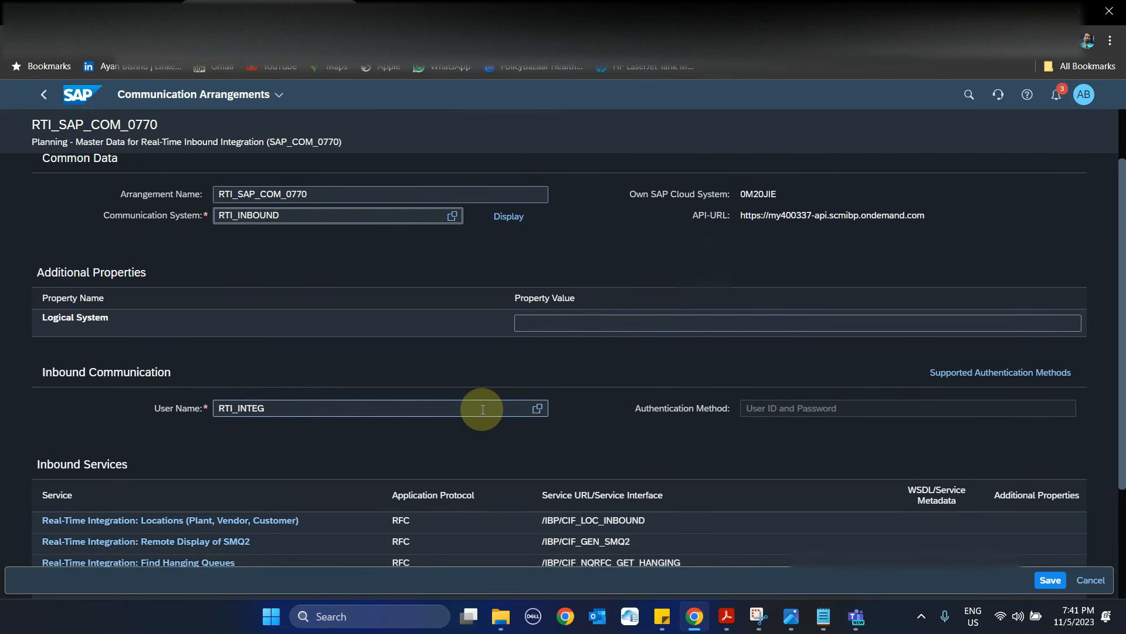
{"action": "mouse_move", "coordinate": [856, 613]}
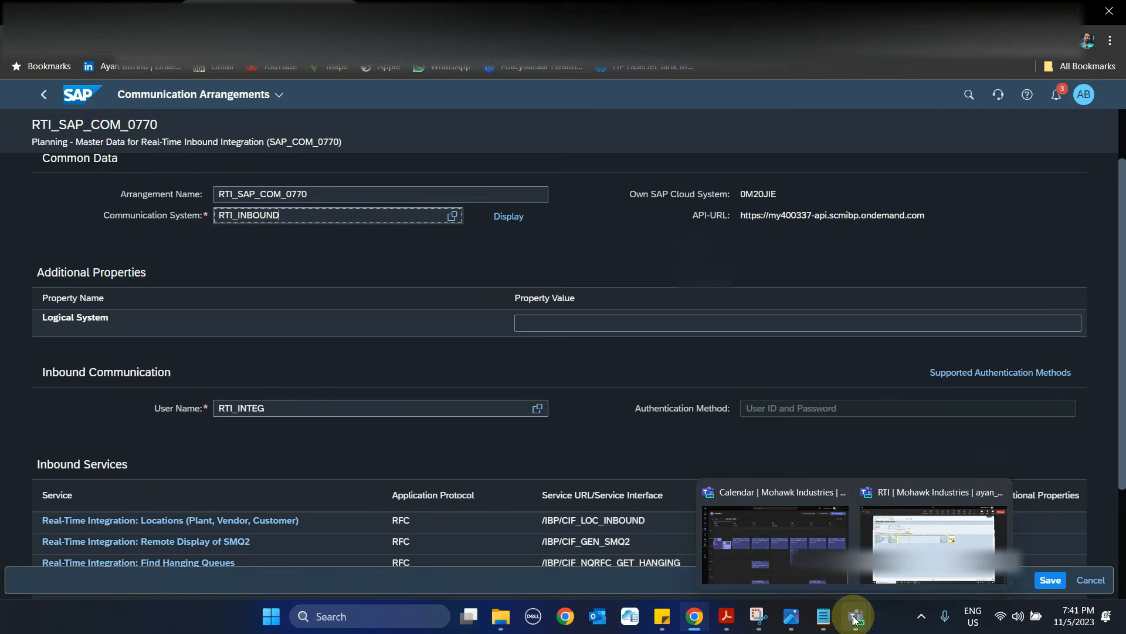
Look up the ERP logical system, set the Logical System property of RTI_SAP_COM_0770 to N00CLNT020, and save the arrangement.
{"action": "left_click", "coordinate": [933, 534]}
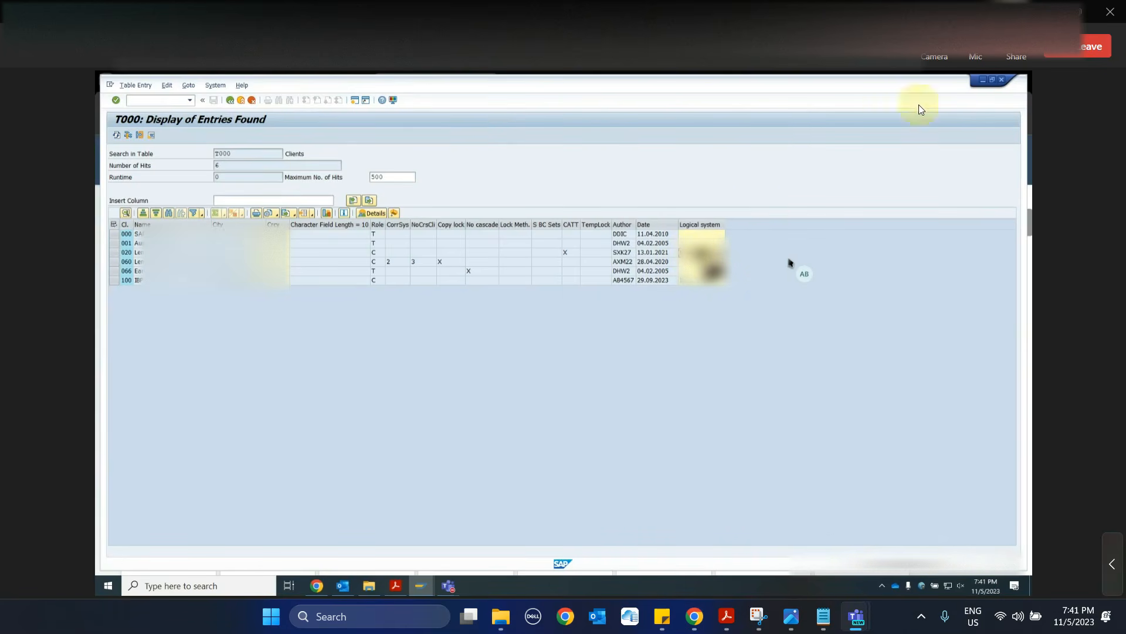
{"action": "left_click", "coordinate": [1048, 11]}
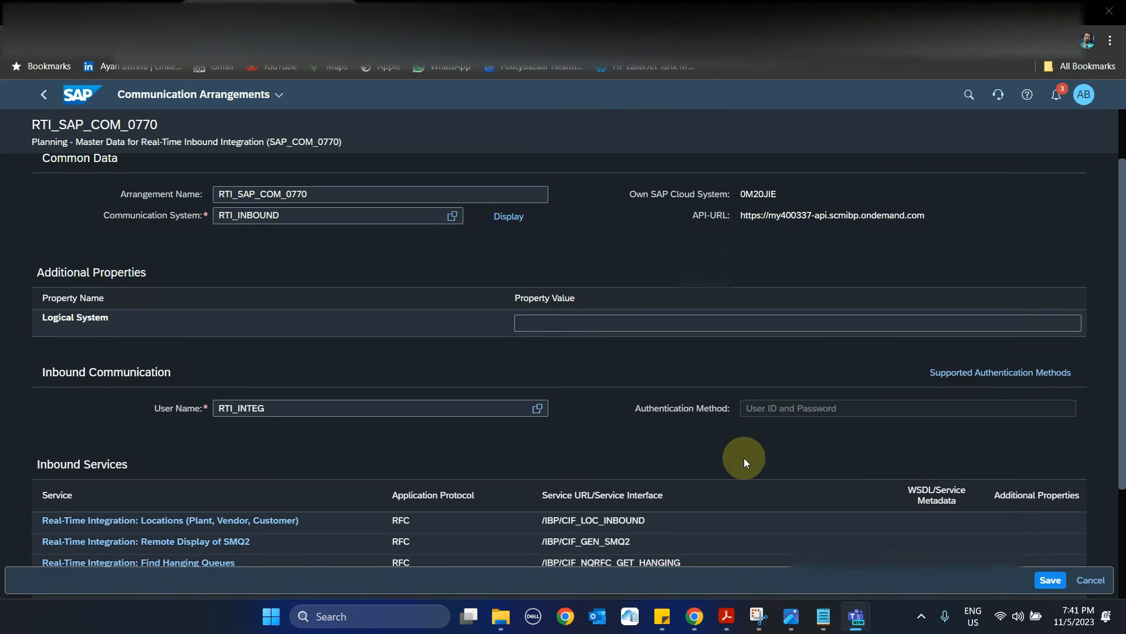
{"action": "left_click", "coordinate": [608, 322]}
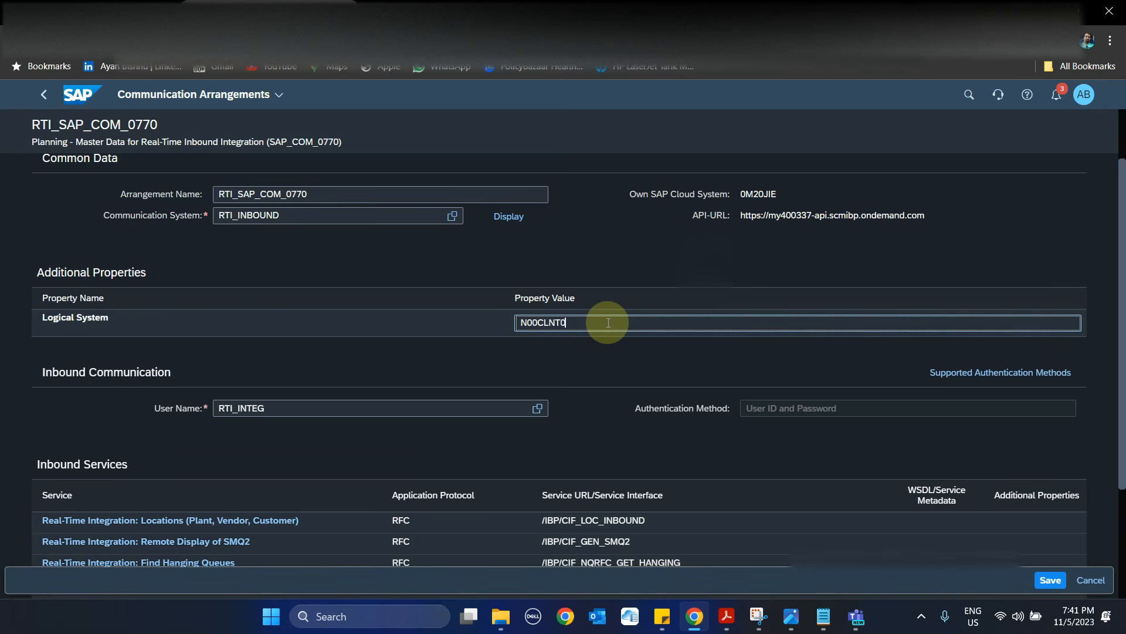
{"action": "left_click", "coordinate": [1054, 398]}
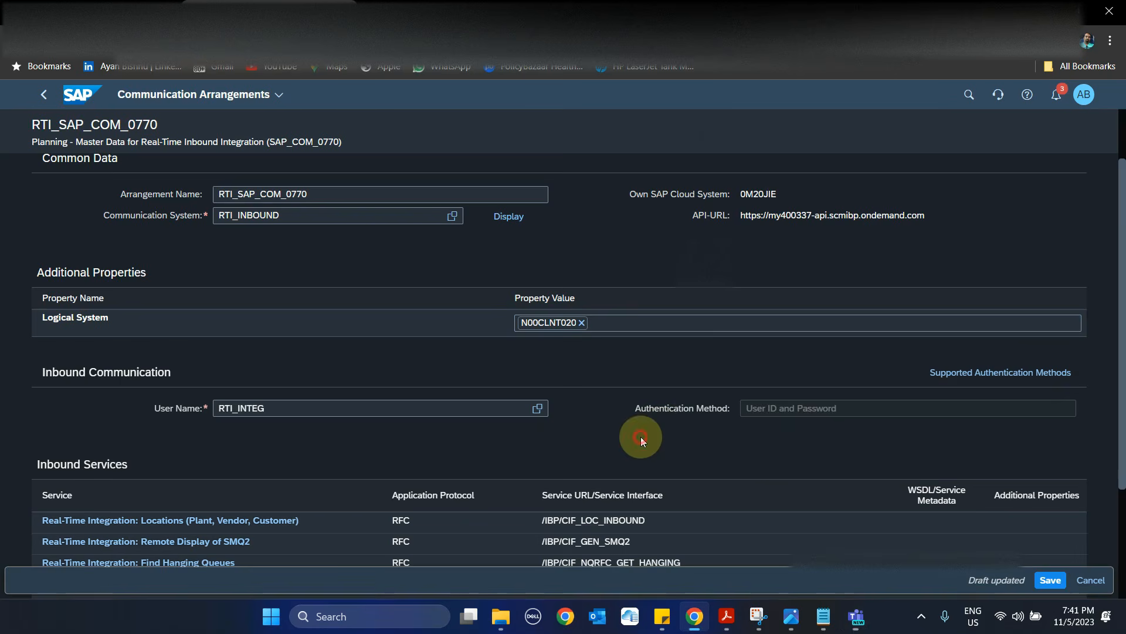
{"action": "scroll", "coordinate": [641, 436], "scroll_direction": "down", "scroll_amount": 3}
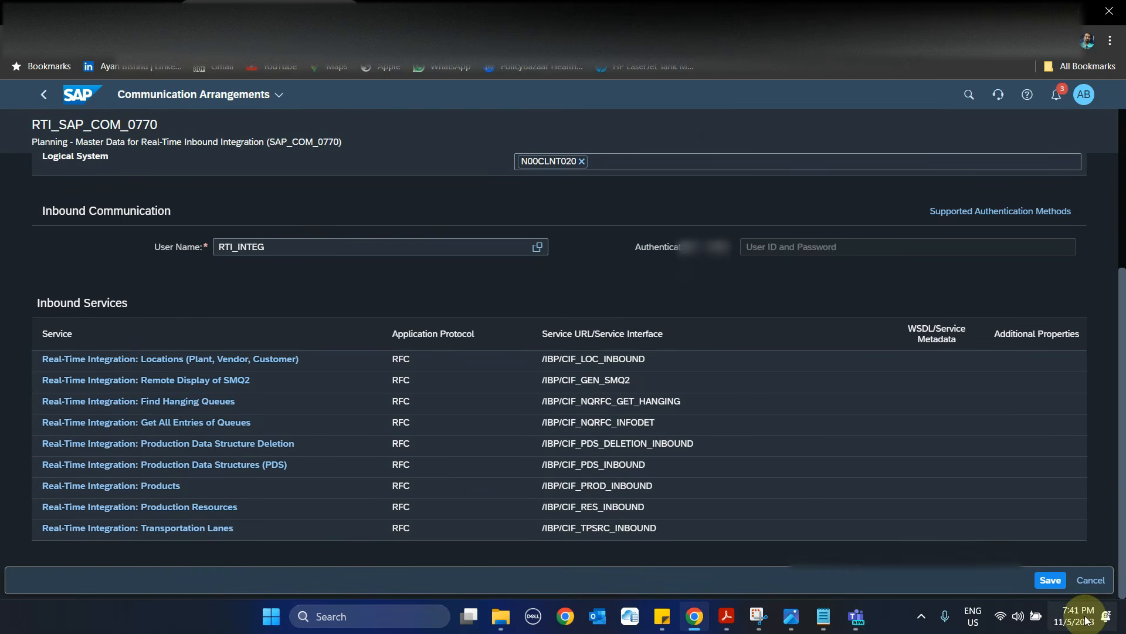
{"action": "left_click", "coordinate": [1049, 580]}
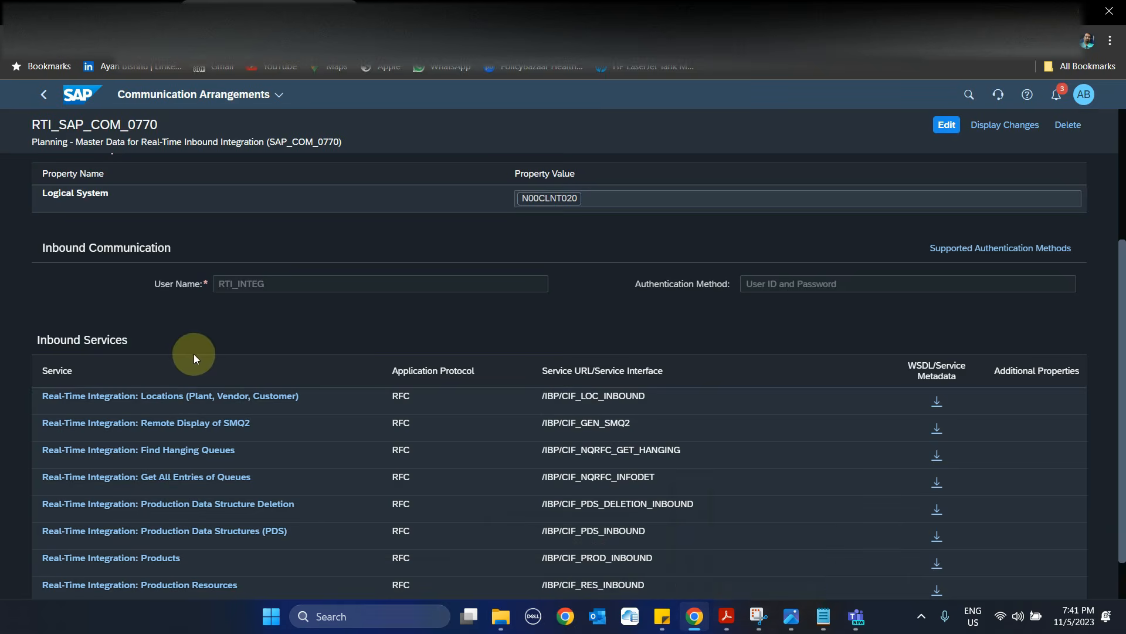
{"action": "left_click", "coordinate": [43, 96]}
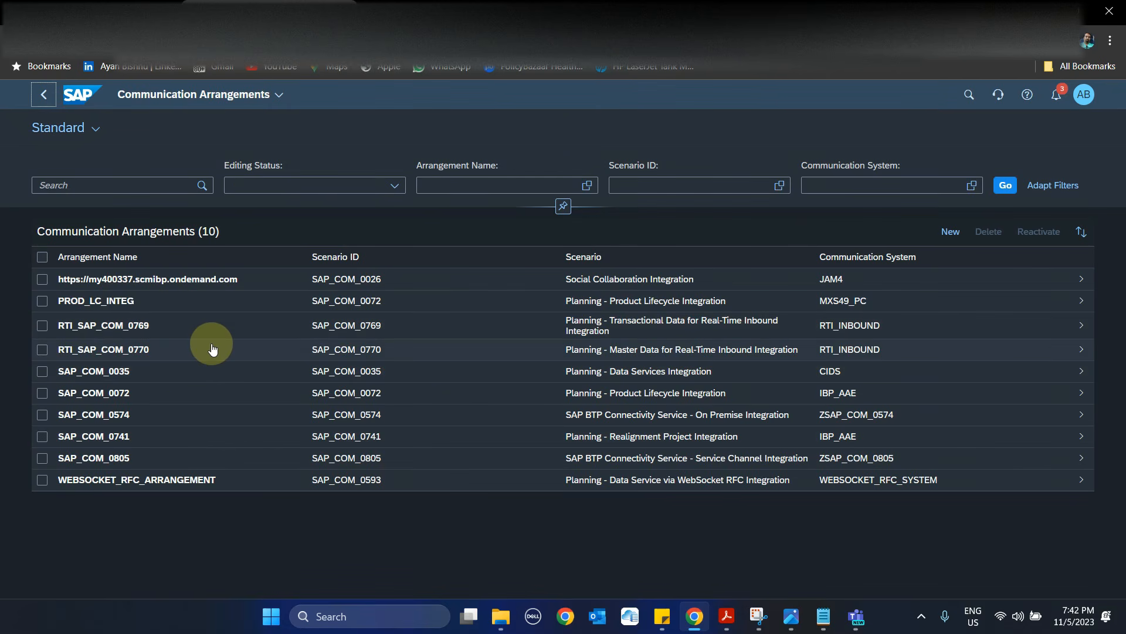
Review the integration architecture diagram, and select the IBPCLNT100 destination among the ERP system's ABAP RFC connections.
{"action": "left_click", "coordinate": [765, 617]}
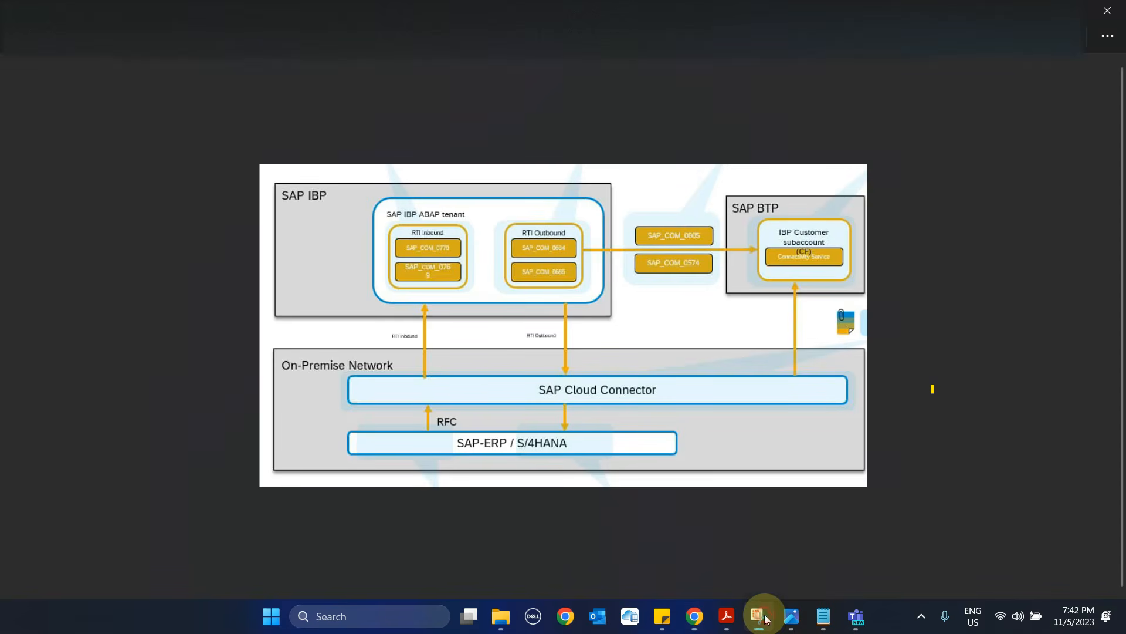
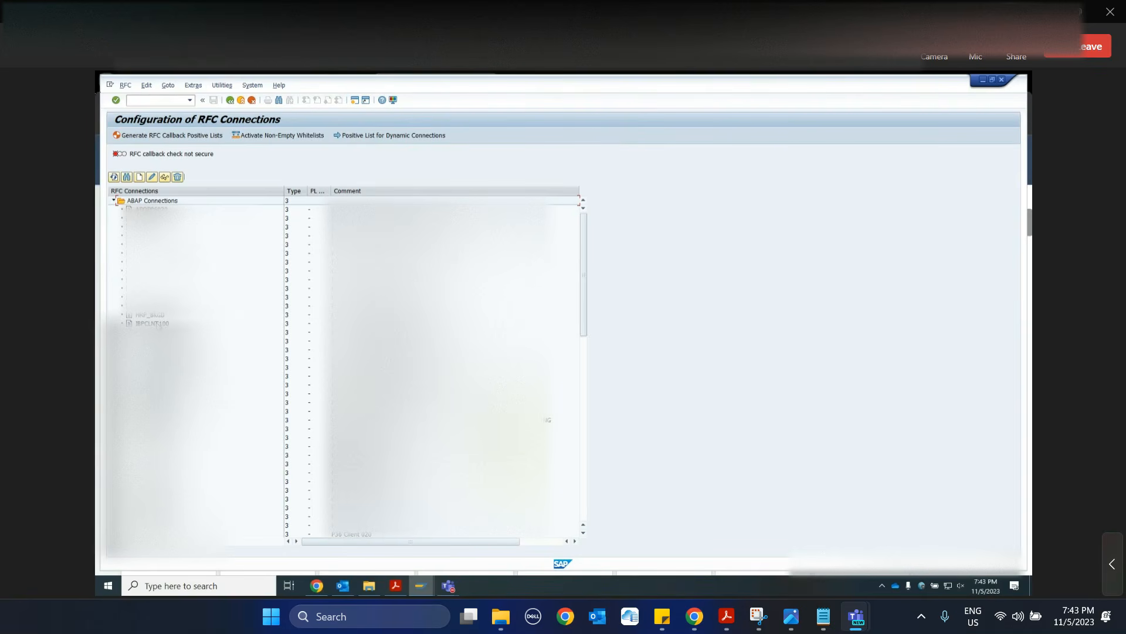
{"action": "left_click", "coordinate": [154, 323]}
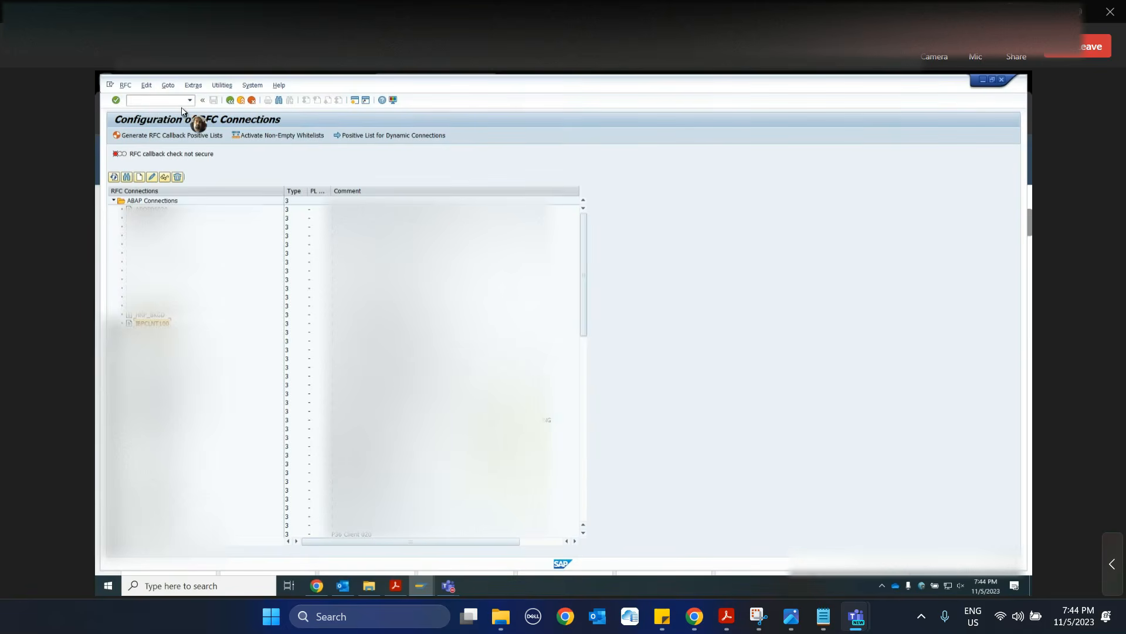
Open transaction SCC4 in a new session and display the details of client 100.
{"action": "left_click", "coordinate": [141, 101]}
{"action": "type", "text": "/oscc4"}
{"action": "key", "text": "Return"}
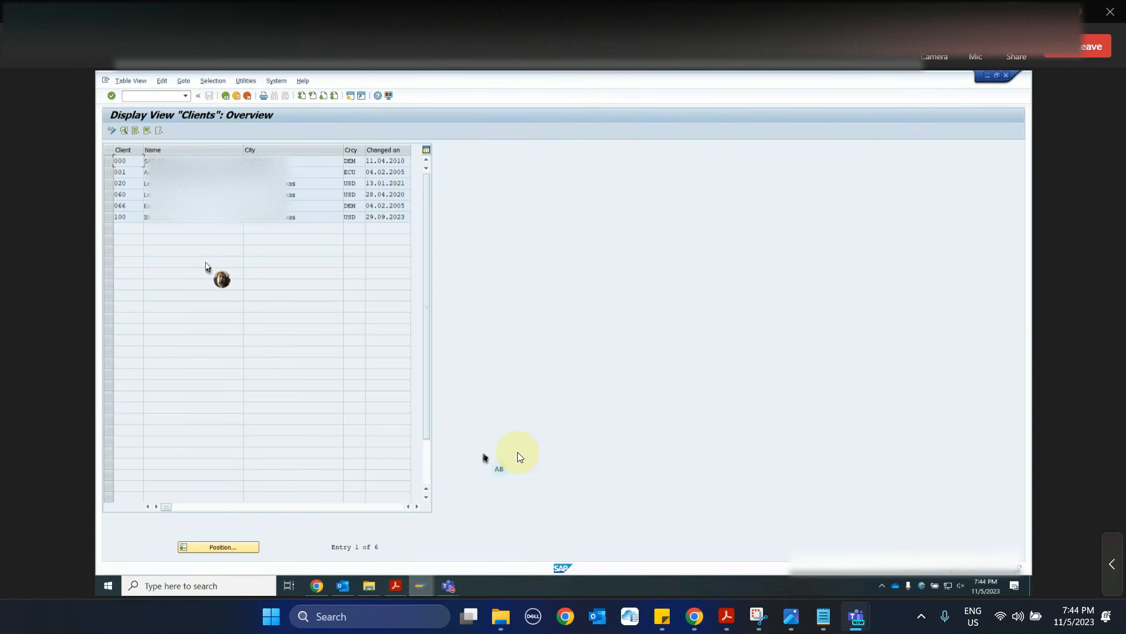
{"action": "double_click", "coordinate": [135, 217]}
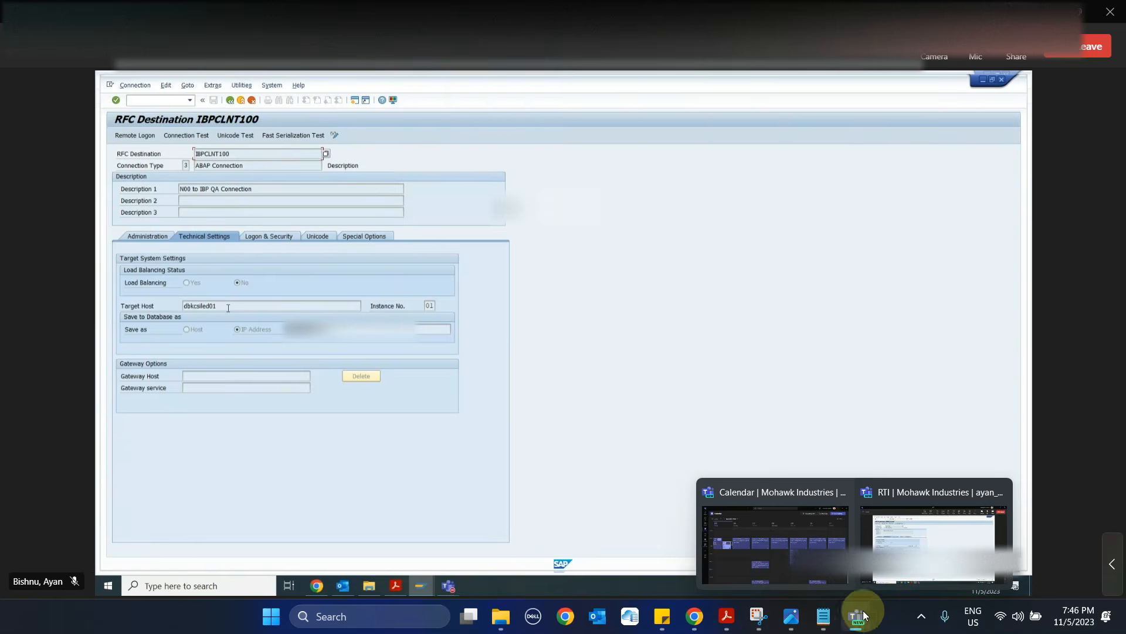
Check the Cloud Connector's Cloud To On-Premise access control, then examine the logon client and user of RFC destination IBPCLNT100.
{"action": "left_click", "coordinate": [795, 621]}
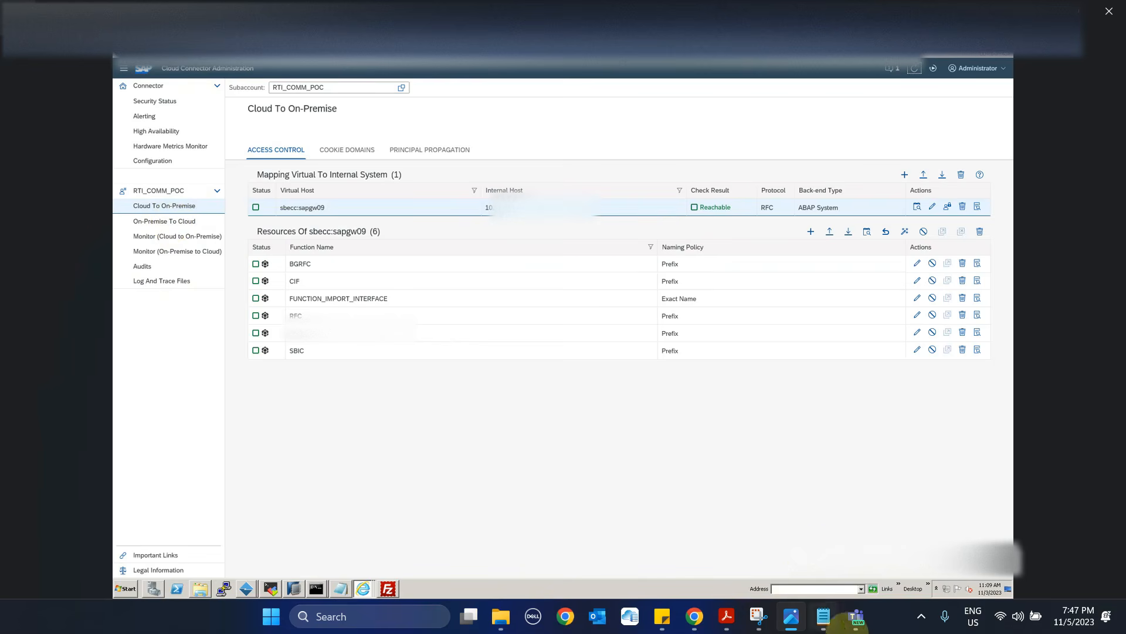
{"action": "mouse_move", "coordinate": [856, 613]}
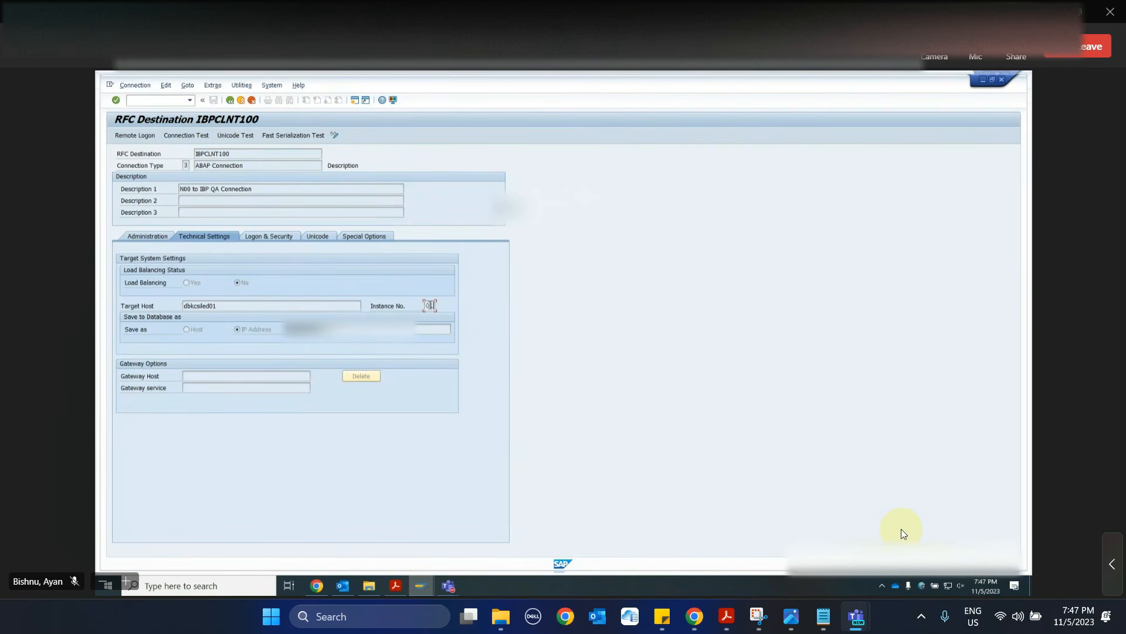
{"action": "left_click", "coordinate": [292, 238]}
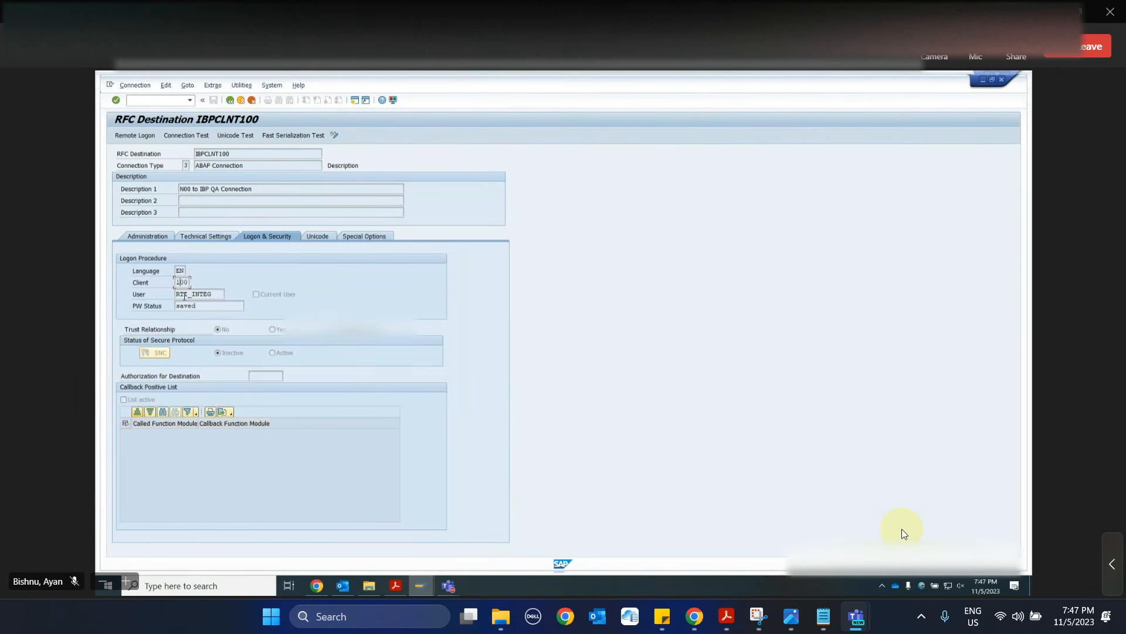
{"action": "left_click_drag", "start_coordinate": [178, 295], "coordinate": [210, 295]}
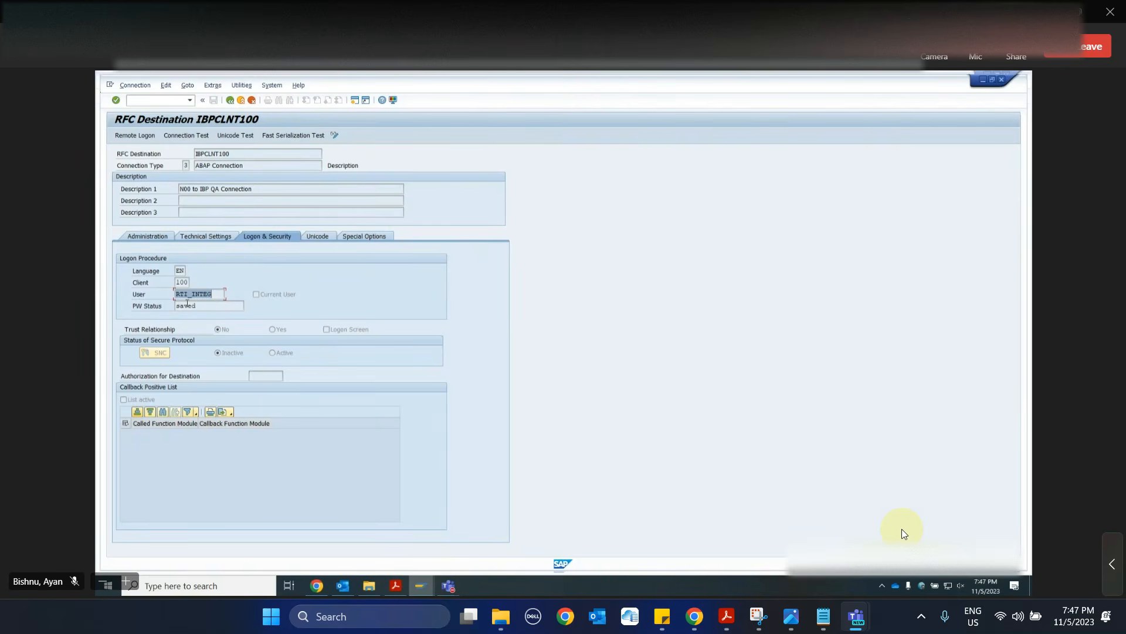
Examine the transfer protocol, serialization and fast serialization check in the special options of RFC destination IBPCLNT100.
{"action": "left_click", "coordinate": [363, 237]}
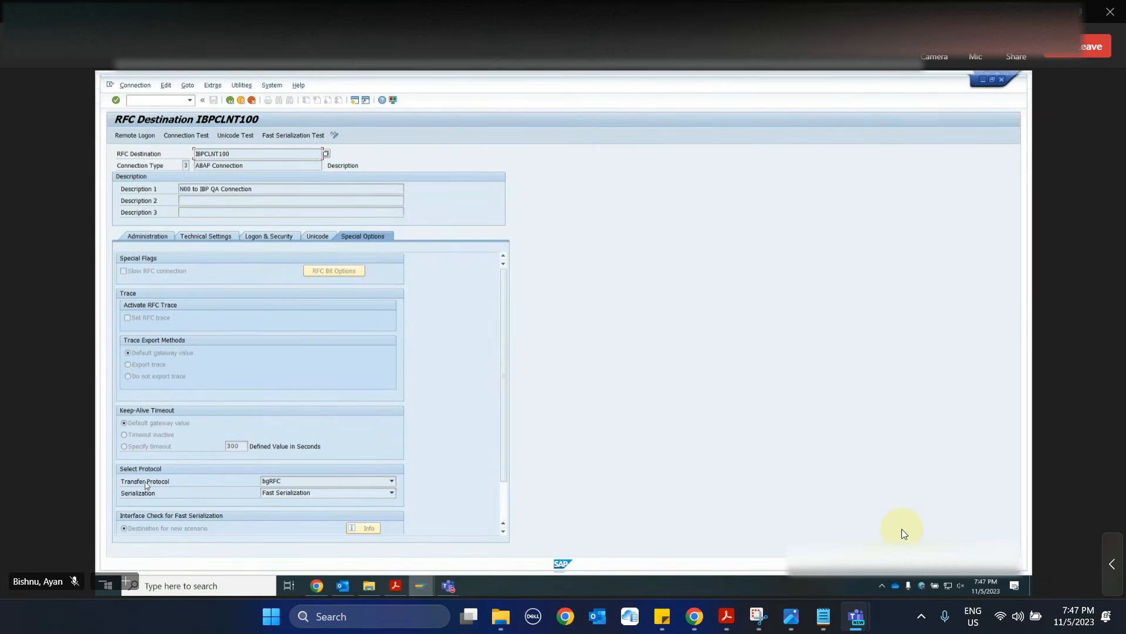
{"action": "left_click", "coordinate": [293, 481]}
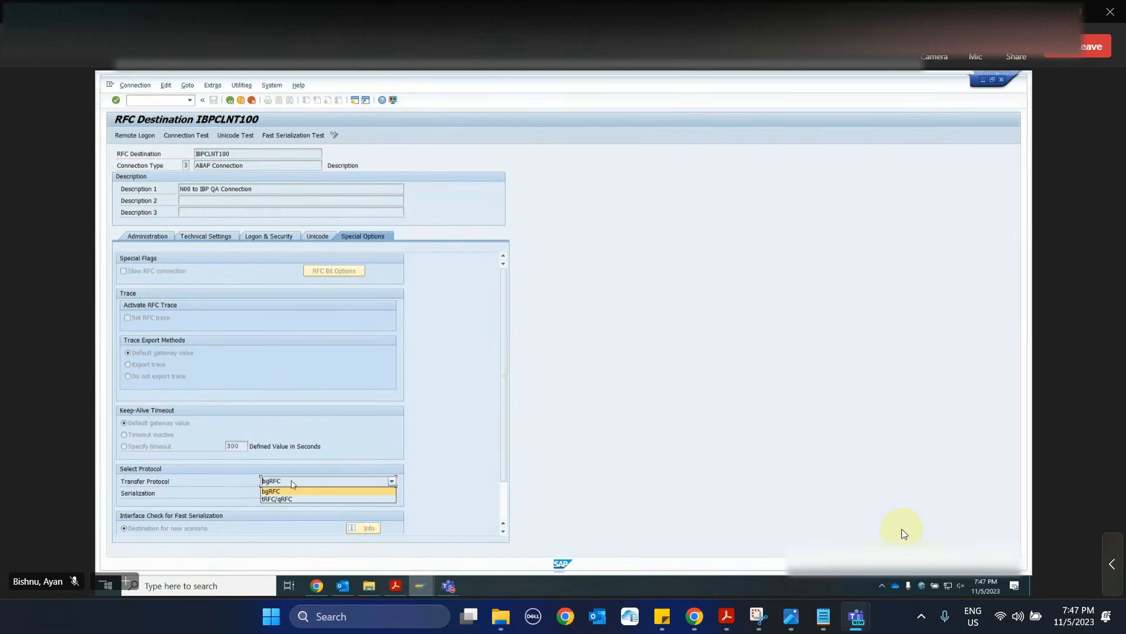
{"action": "left_click", "coordinate": [296, 490]}
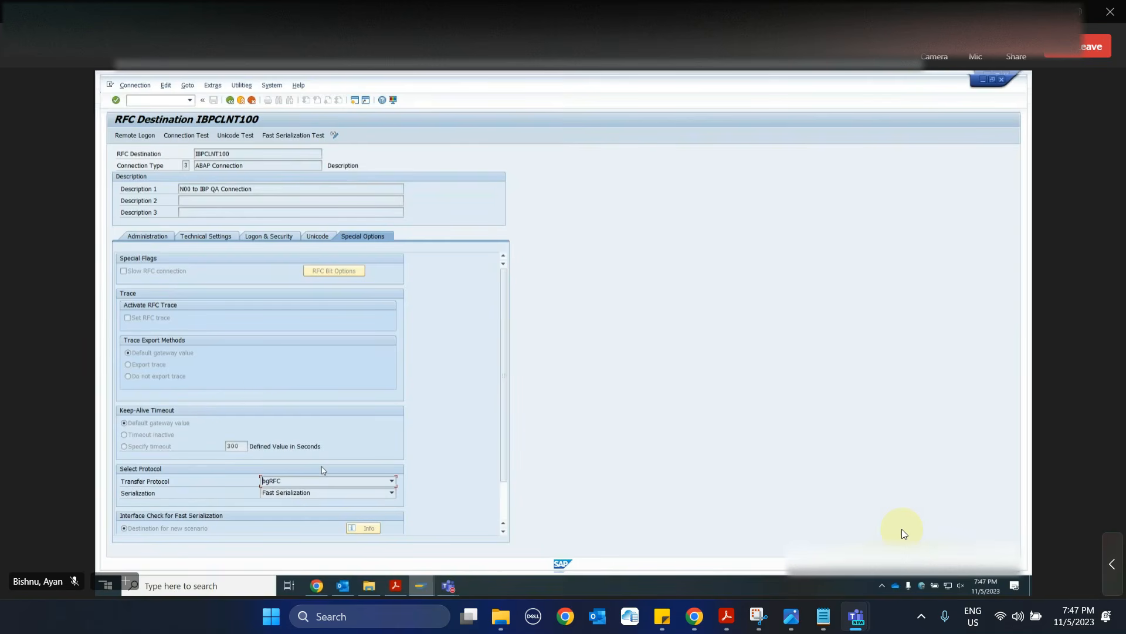
{"action": "left_click", "coordinate": [305, 496]}
{"action": "left_click", "coordinate": [306, 496]}
{"action": "scroll", "coordinate": [505, 510], "scroll_direction": "down", "scroll_amount": 2}
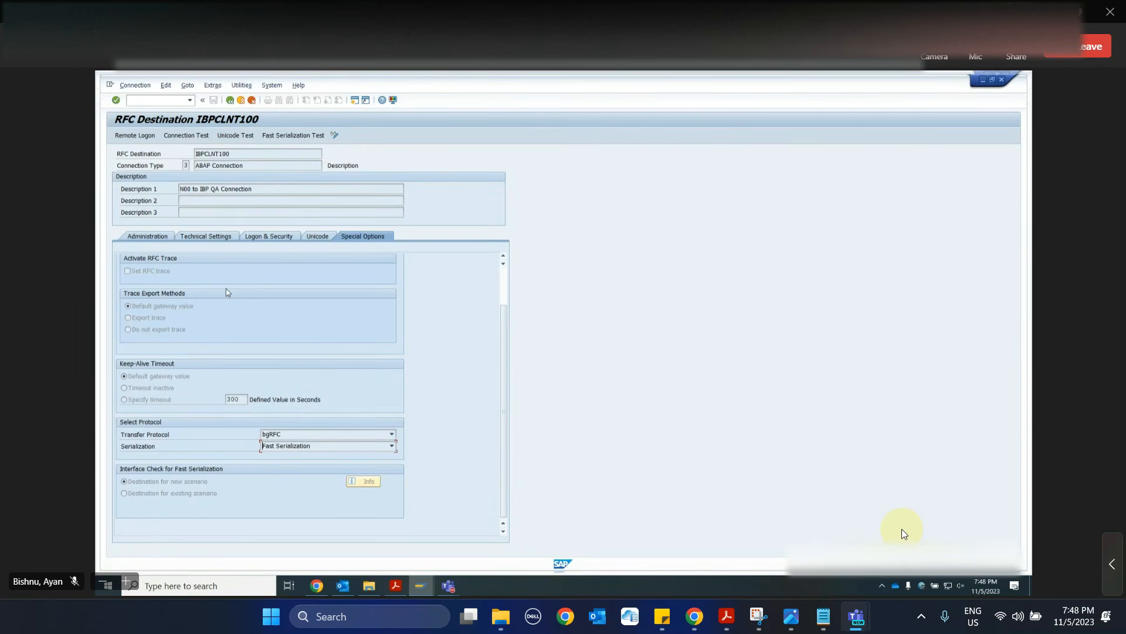
Run a connection test on RFC destination IBPCLNT100 and return to its settings.
{"action": "left_click", "coordinate": [244, 87]}
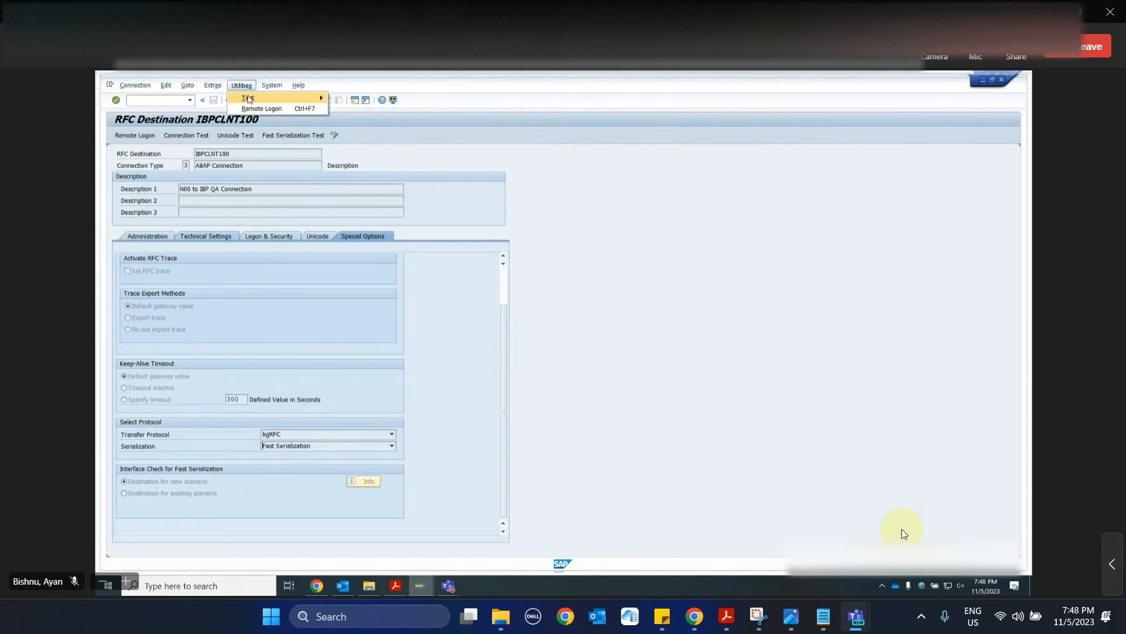
{"action": "mouse_move", "coordinate": [247, 98]}
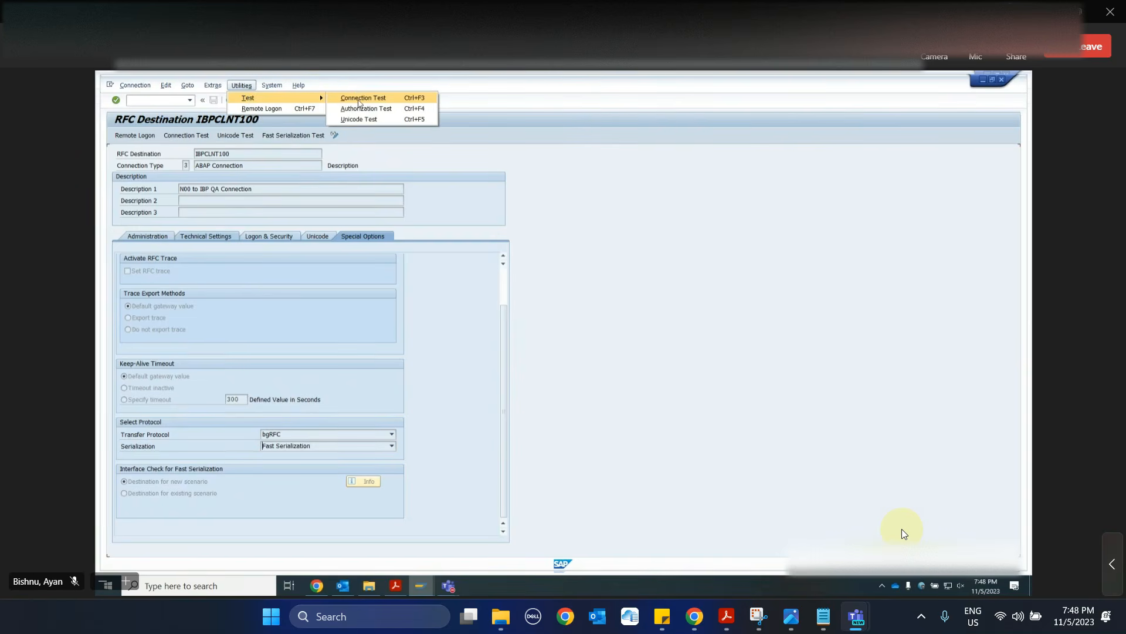
{"action": "left_click", "coordinate": [359, 103]}
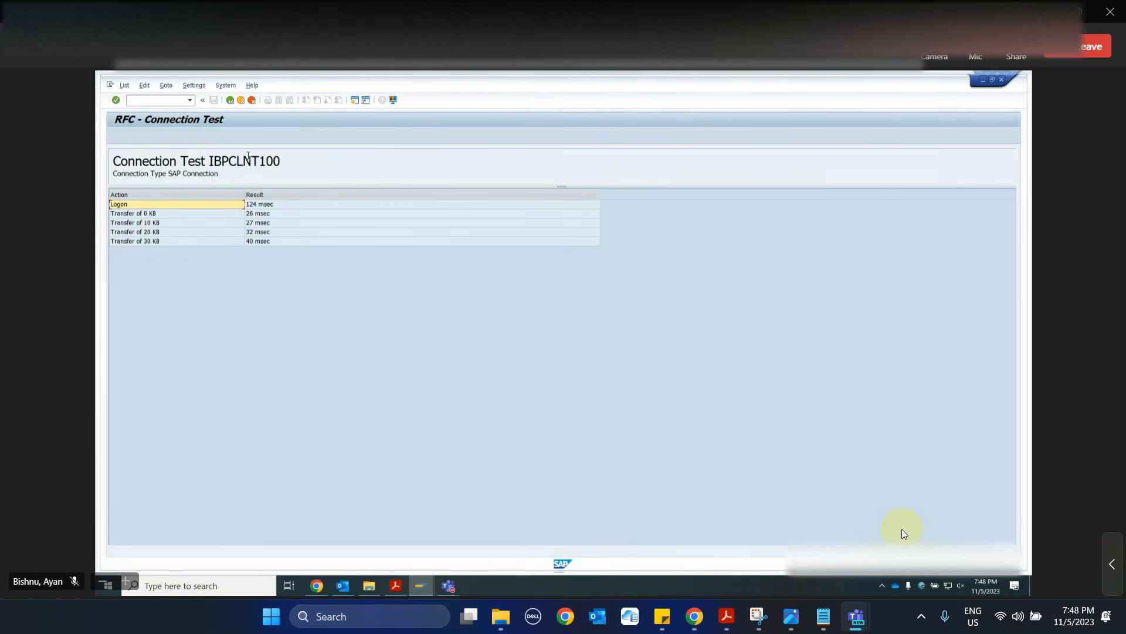
{"action": "left_click", "coordinate": [231, 100]}
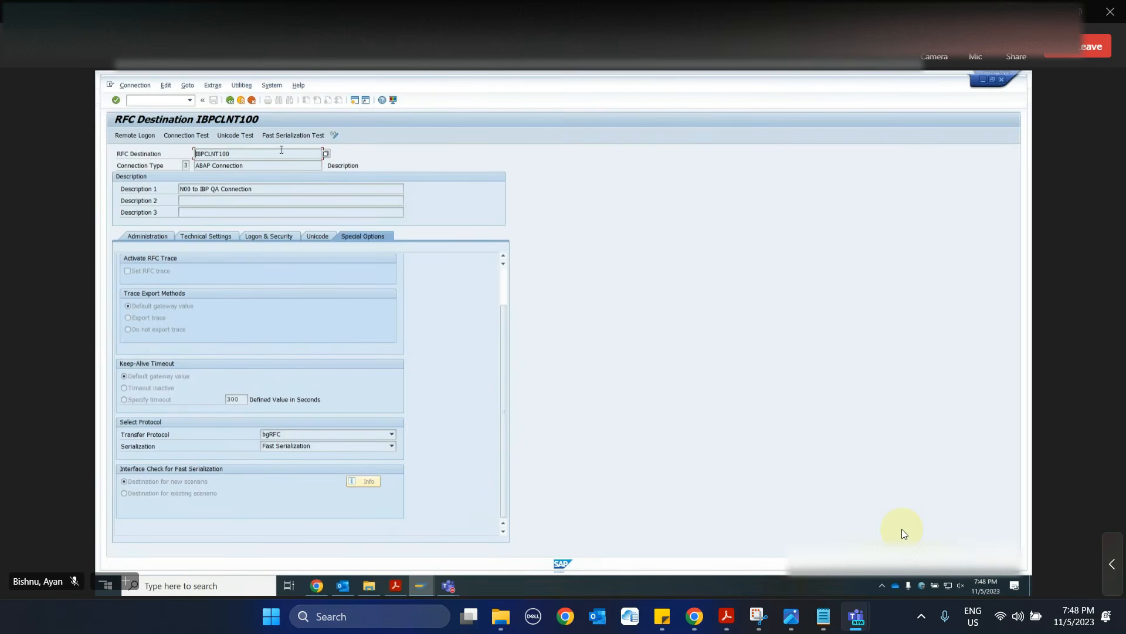
Run an authorization test on RFC destination IBPCLNT100.
{"action": "left_click", "coordinate": [245, 87]}
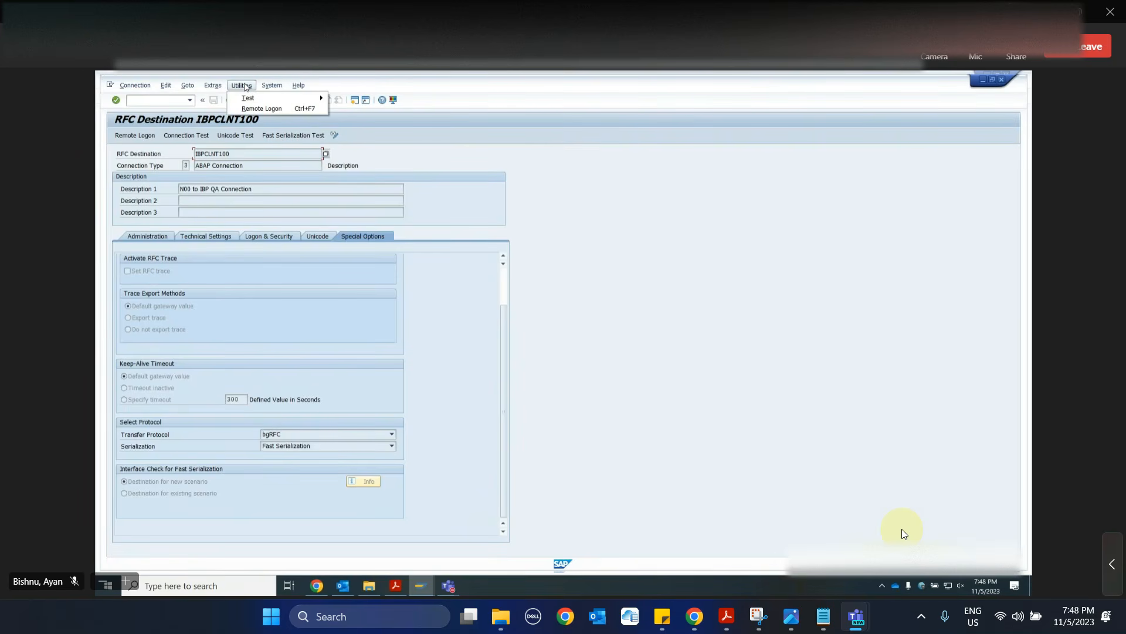
{"action": "mouse_move", "coordinate": [258, 96]}
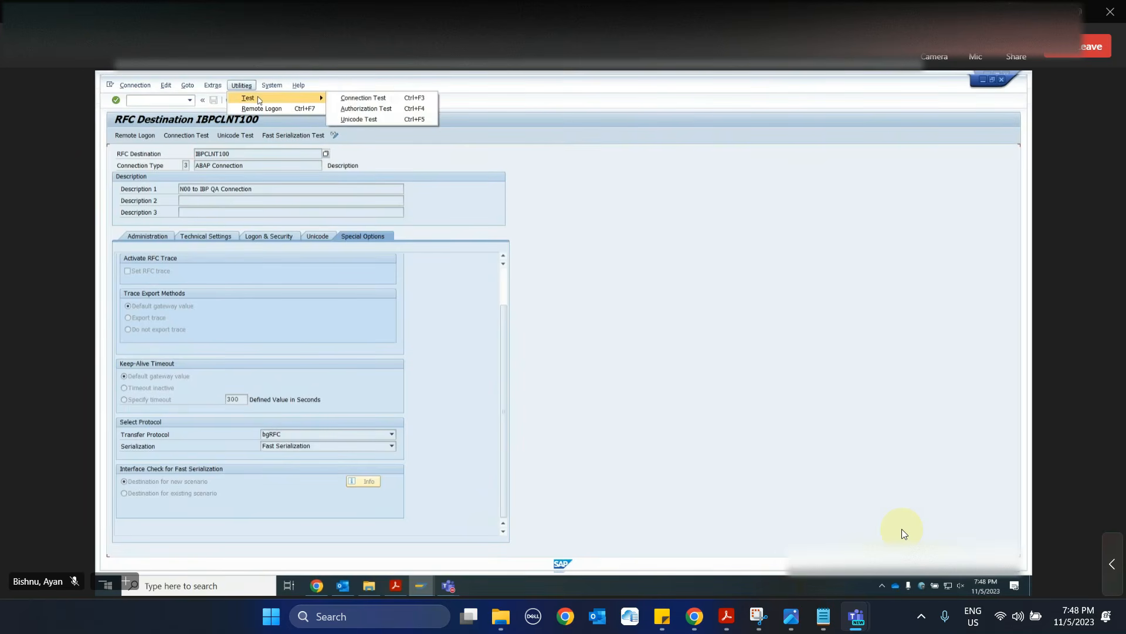
{"action": "left_click", "coordinate": [351, 110]}
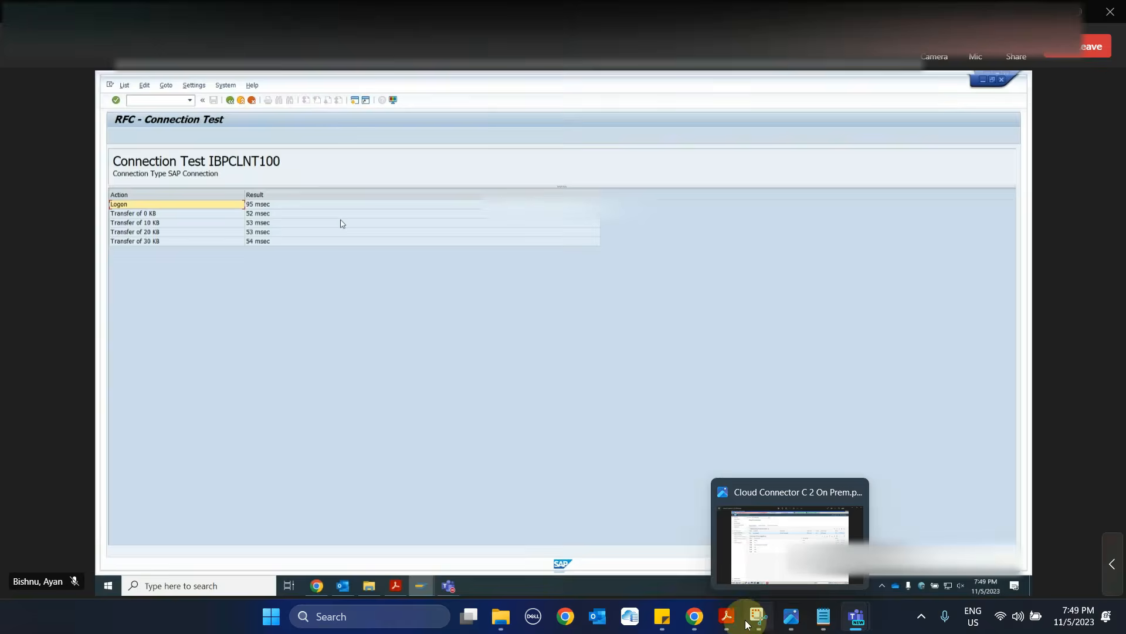
Revisit the Cloud Connector access control screenshot and the integration architecture diagram.
{"action": "left_click", "coordinate": [790, 620]}
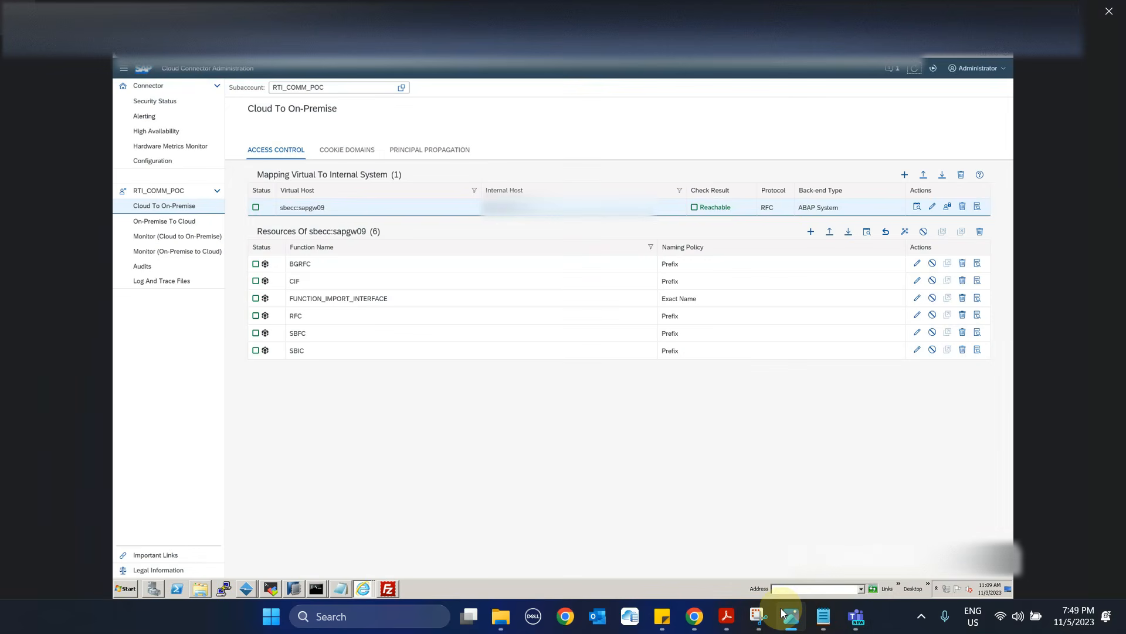
{"action": "left_click", "coordinate": [759, 619]}
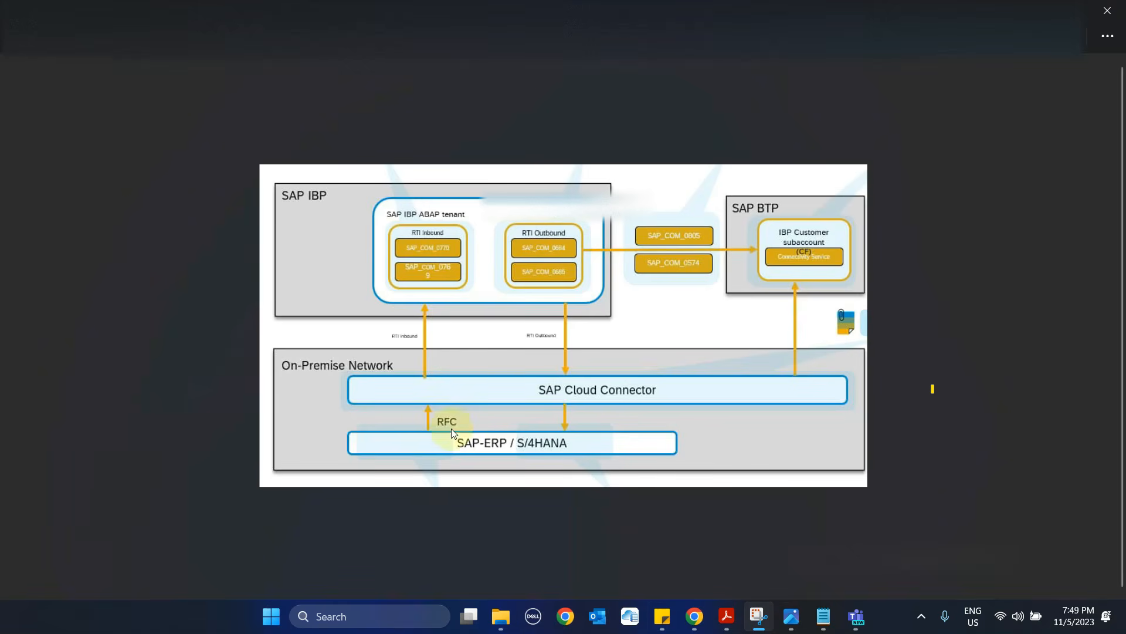
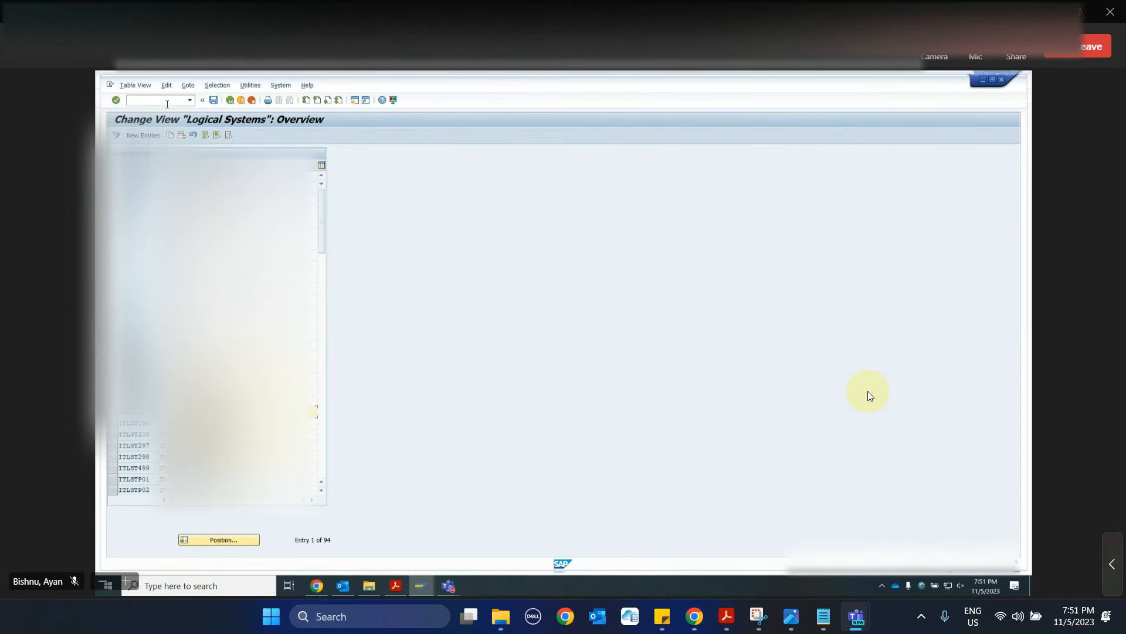
Open transaction NDV2 to maintain the types and releases of the logical systems.
{"action": "type", "text": "ndv2"}
{"action": "key", "text": "Return"}
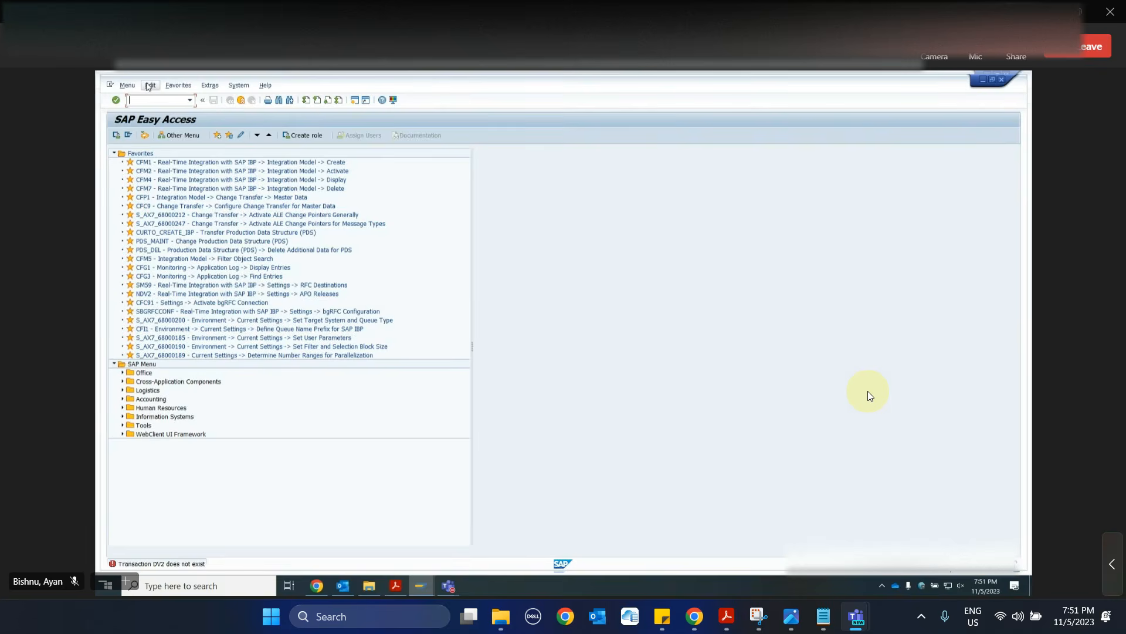
{"action": "type", "text": "/n"}
{"action": "key", "text": "Return"}
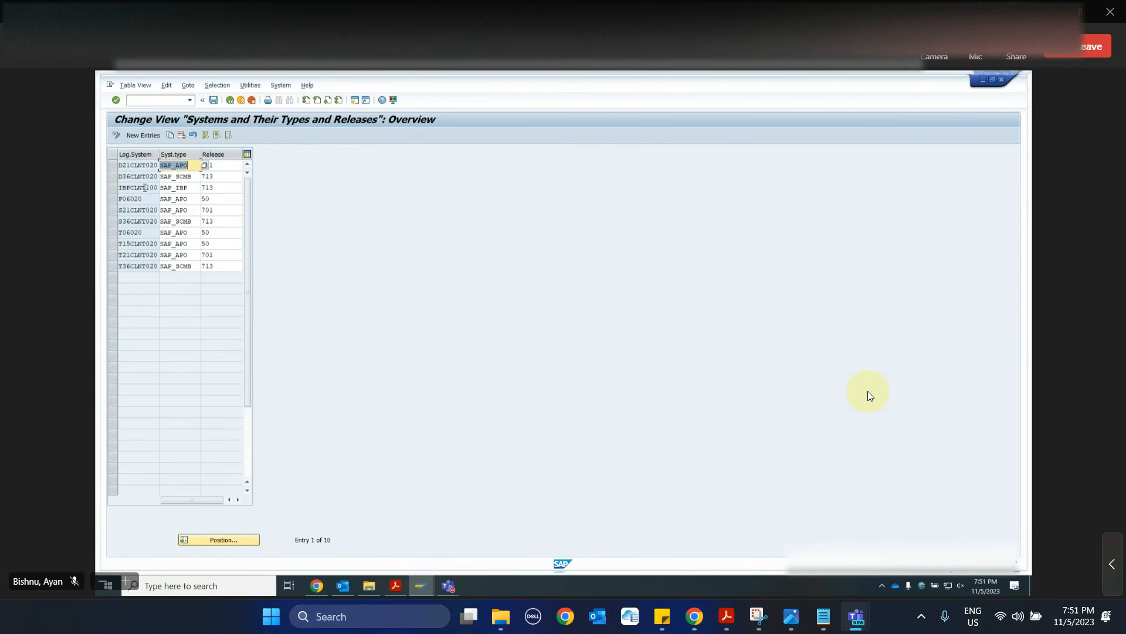
Choose SAP_IBP as the system type for logical system IBPCLNT100 and go to its release value.
{"action": "left_click", "coordinate": [206, 187]}
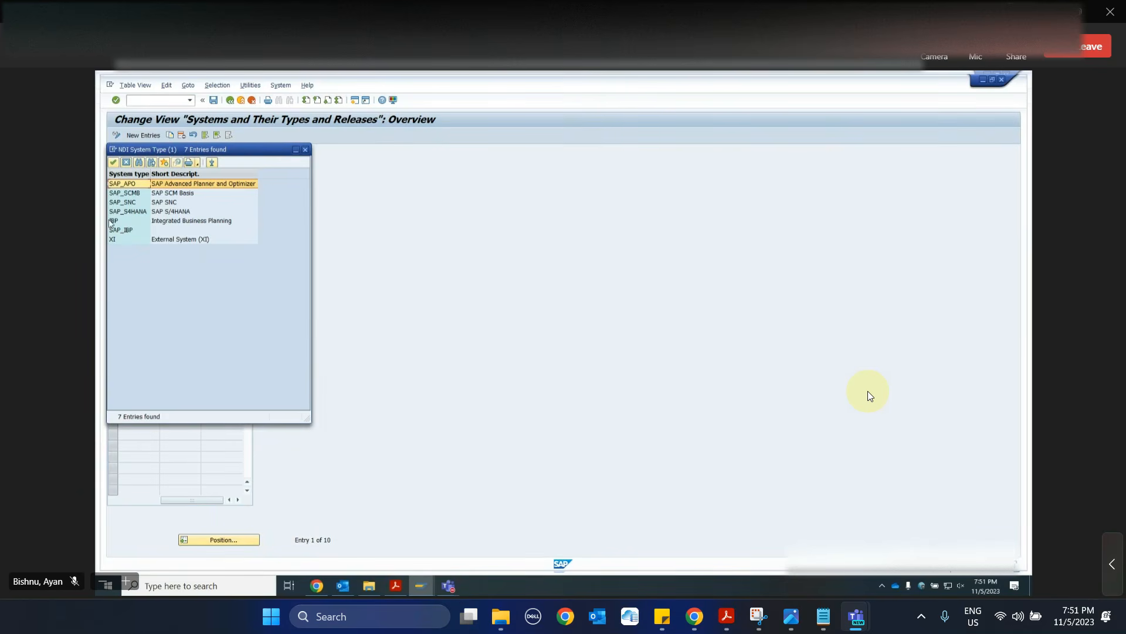
{"action": "double_click", "coordinate": [131, 230]}
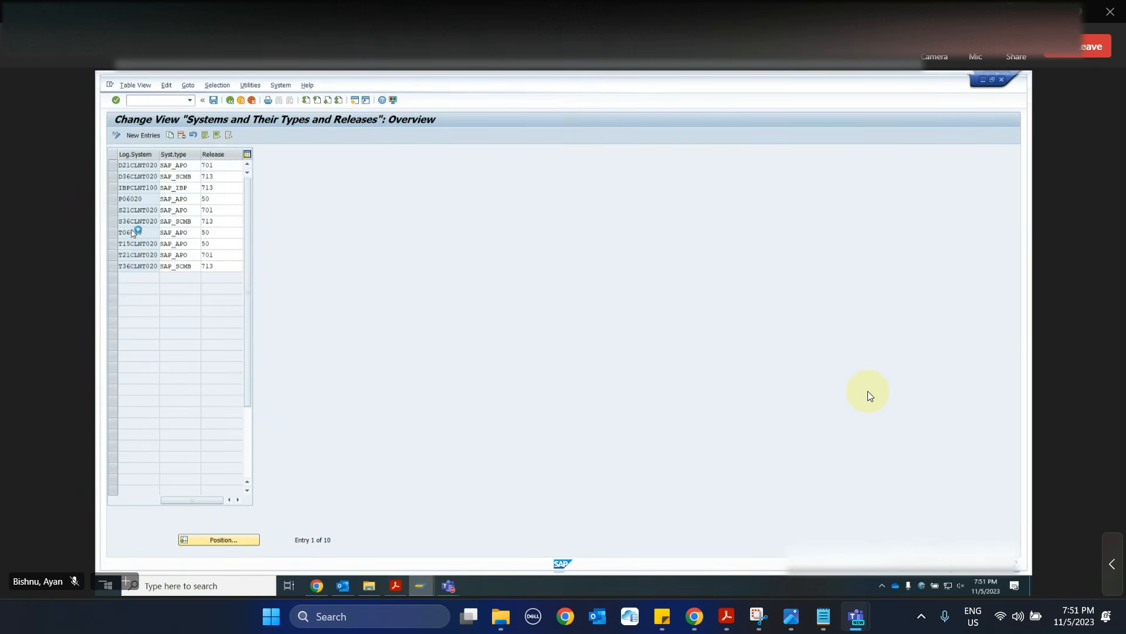
{"action": "left_click", "coordinate": [225, 186]}
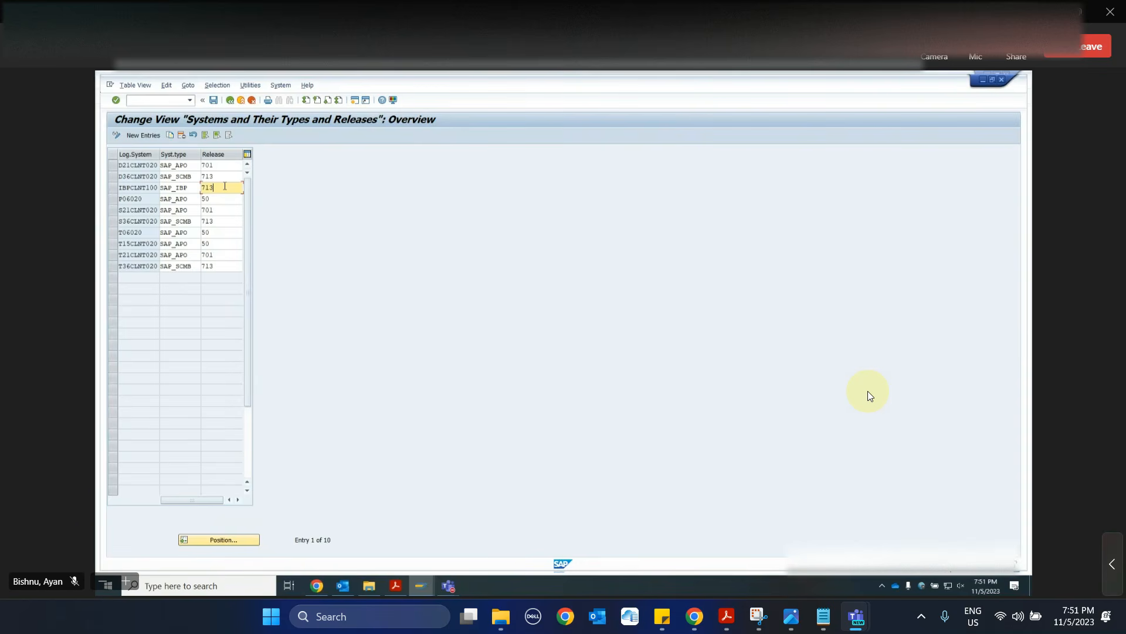
Save the system types and releases of the logical systems, recording them in the RTI POC workbench request.
{"action": "left_click", "coordinate": [213, 101]}
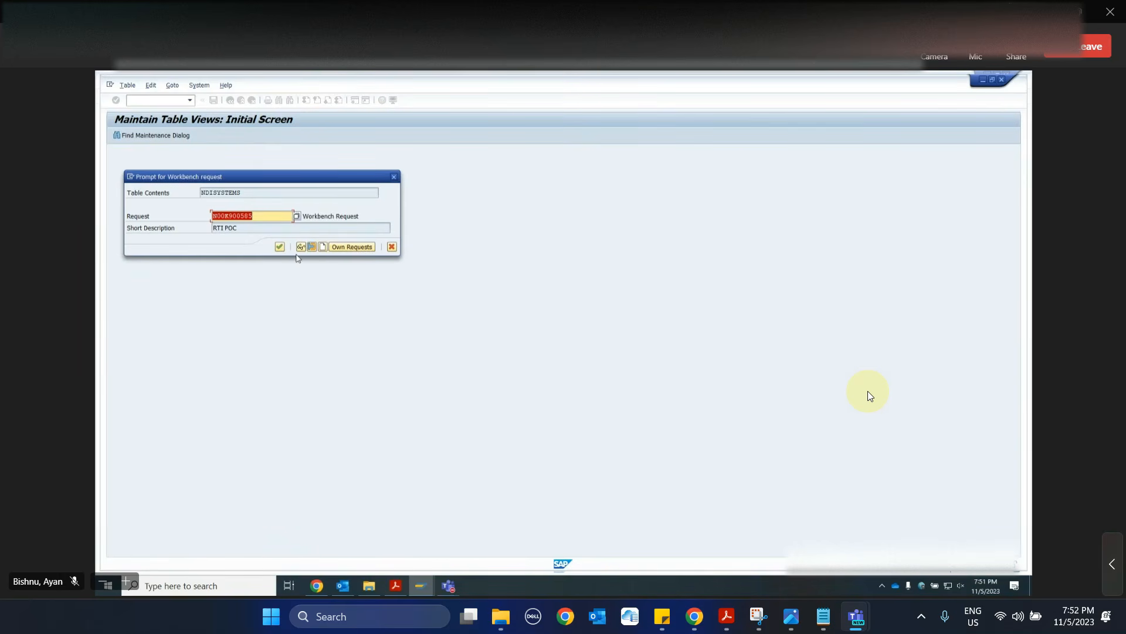
{"action": "key", "text": "Return"}
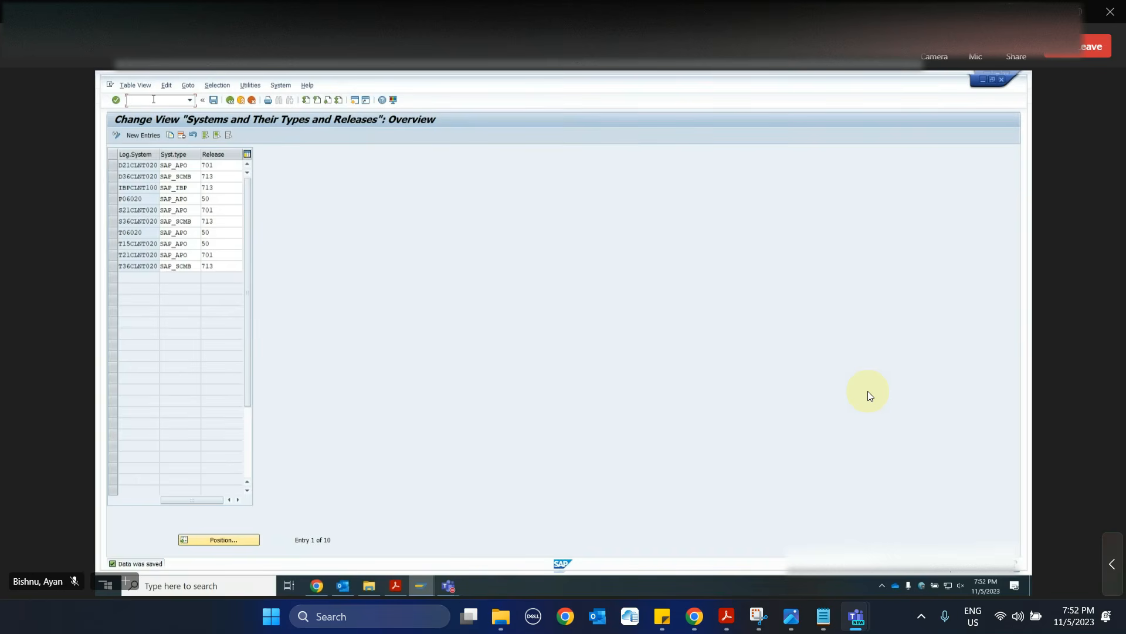
Open transaction CFC1, set queue type I for target system IBPCLNT100, and save the entry.
{"action": "type", "text": "/ncfc1"}
{"action": "key", "text": "Return"}
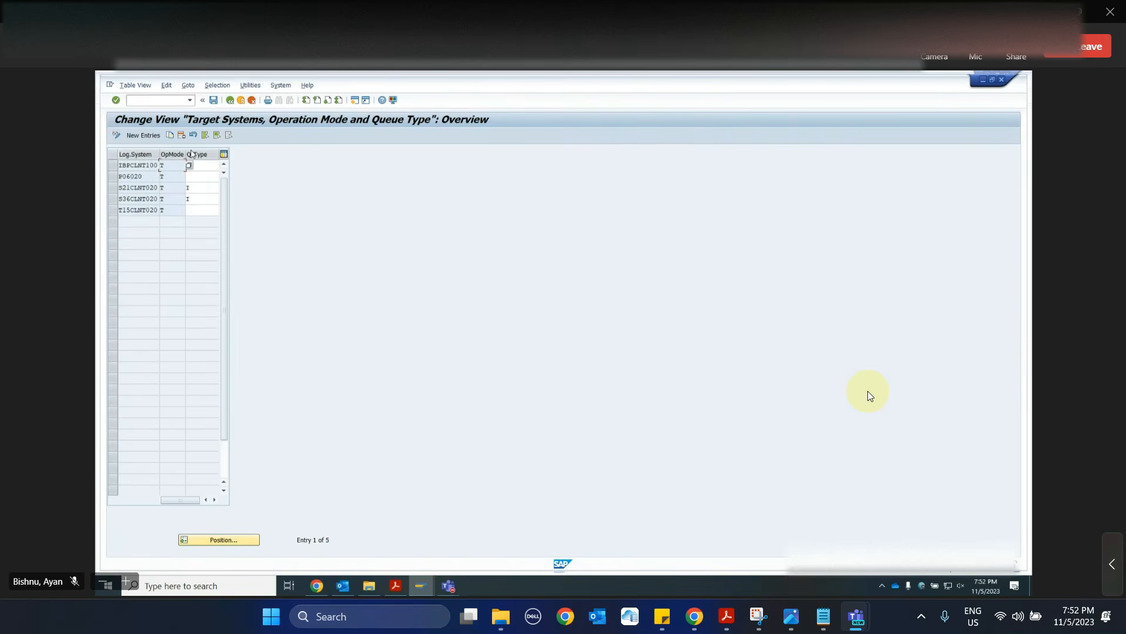
{"action": "left_click", "coordinate": [217, 164]}
{"action": "type", "text": "I"}
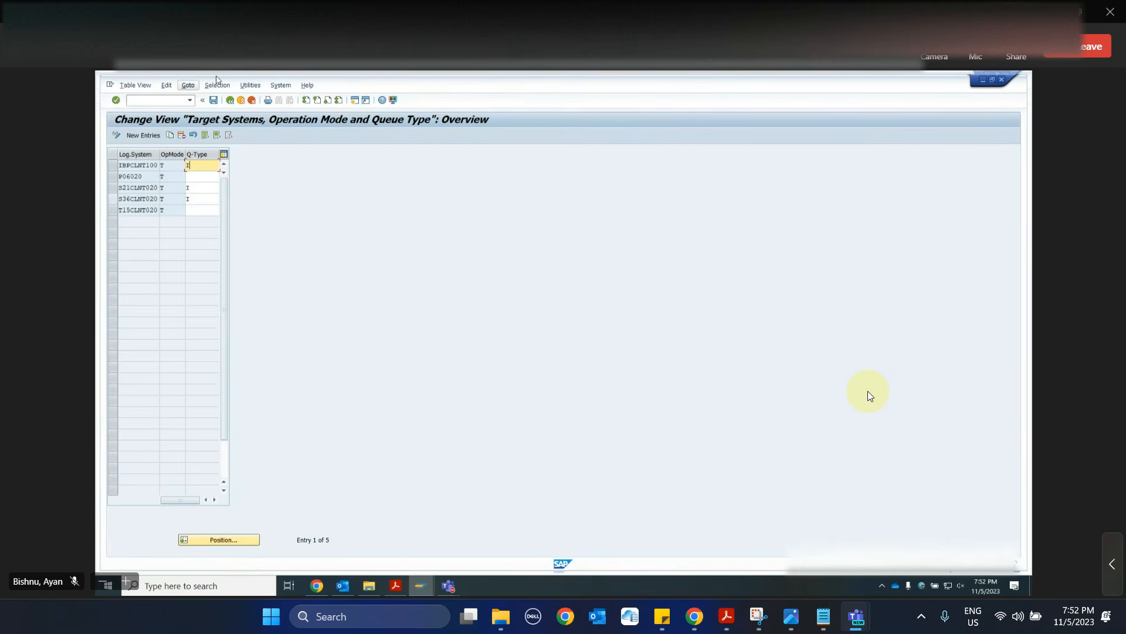
{"action": "left_click", "coordinate": [214, 100]}
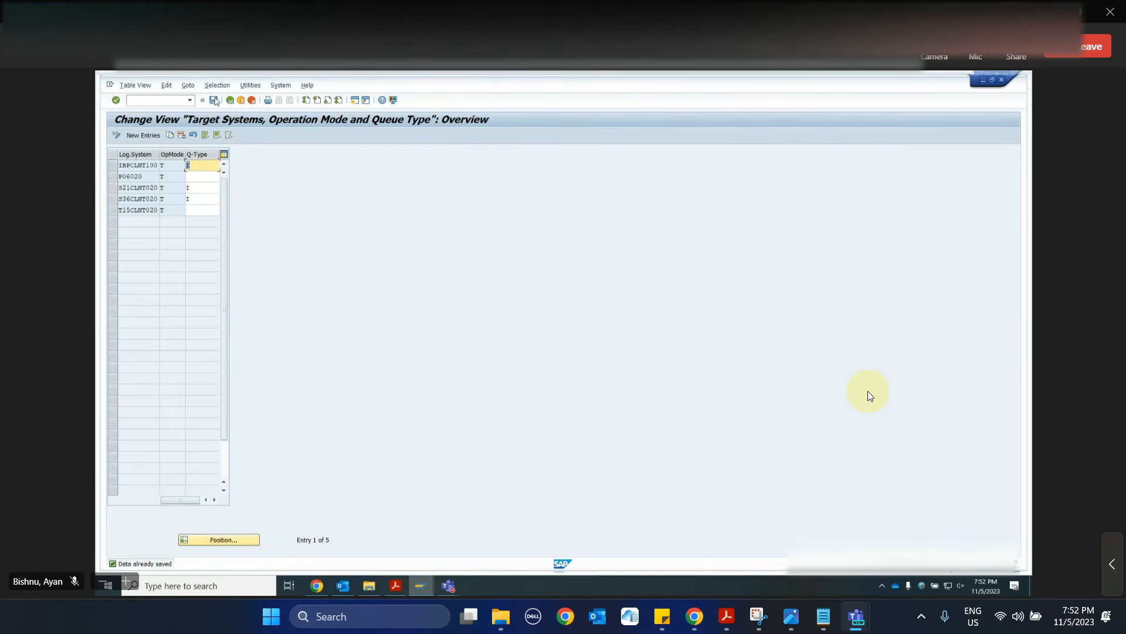
In transaction CFC91, check the bgRFC settings of logical system IBPCLNT100 and save the CIF customizing.
{"action": "left_click", "coordinate": [157, 100]}
{"action": "type", "text": "/nCFC91"}
{"action": "key", "text": "Return"}
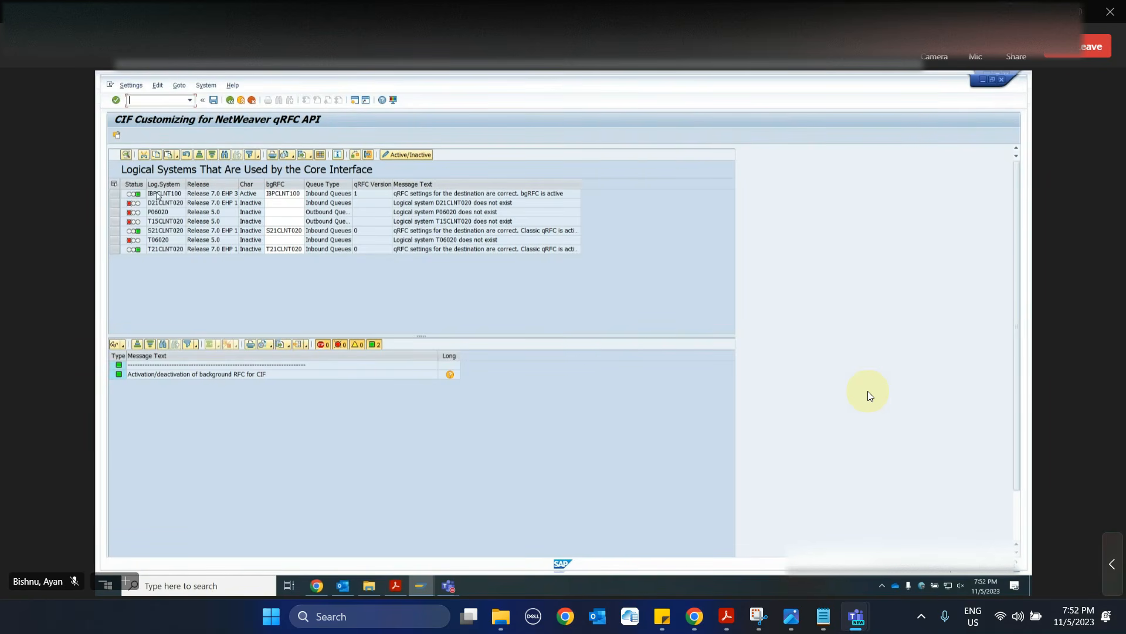
{"action": "left_click", "coordinate": [127, 196]}
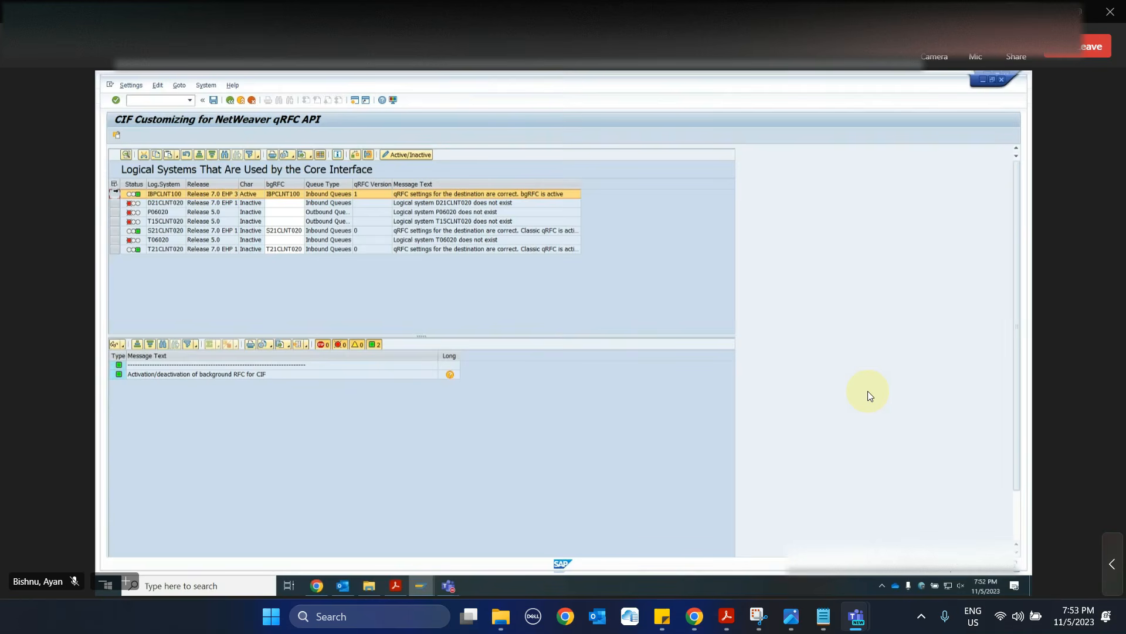
{"action": "left_click", "coordinate": [356, 154]}
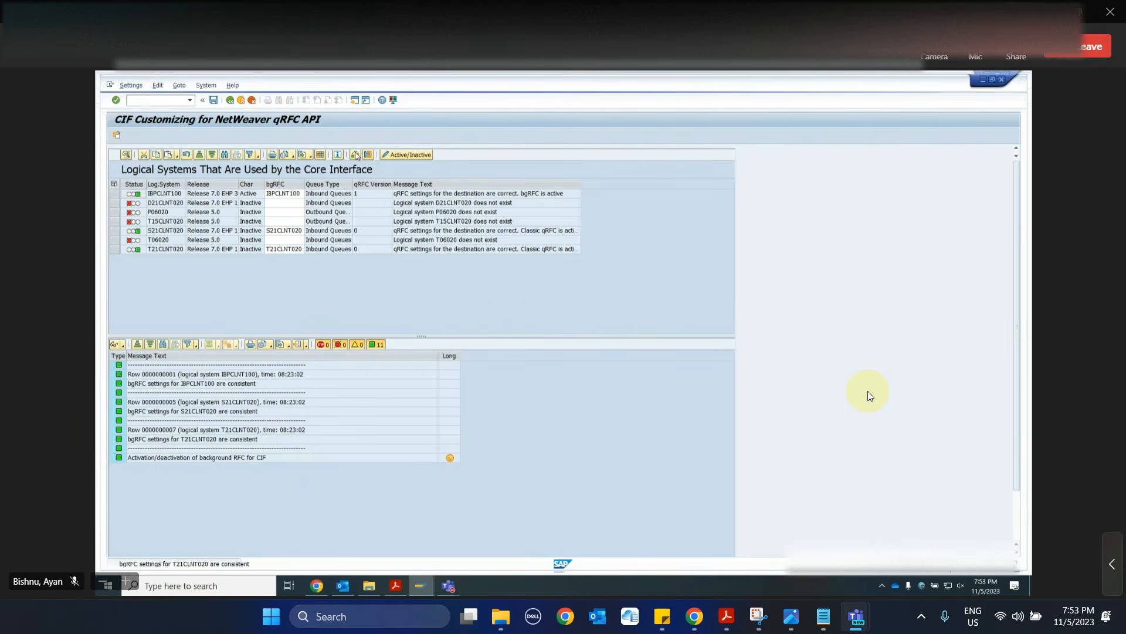
{"action": "left_click", "coordinate": [400, 156]}
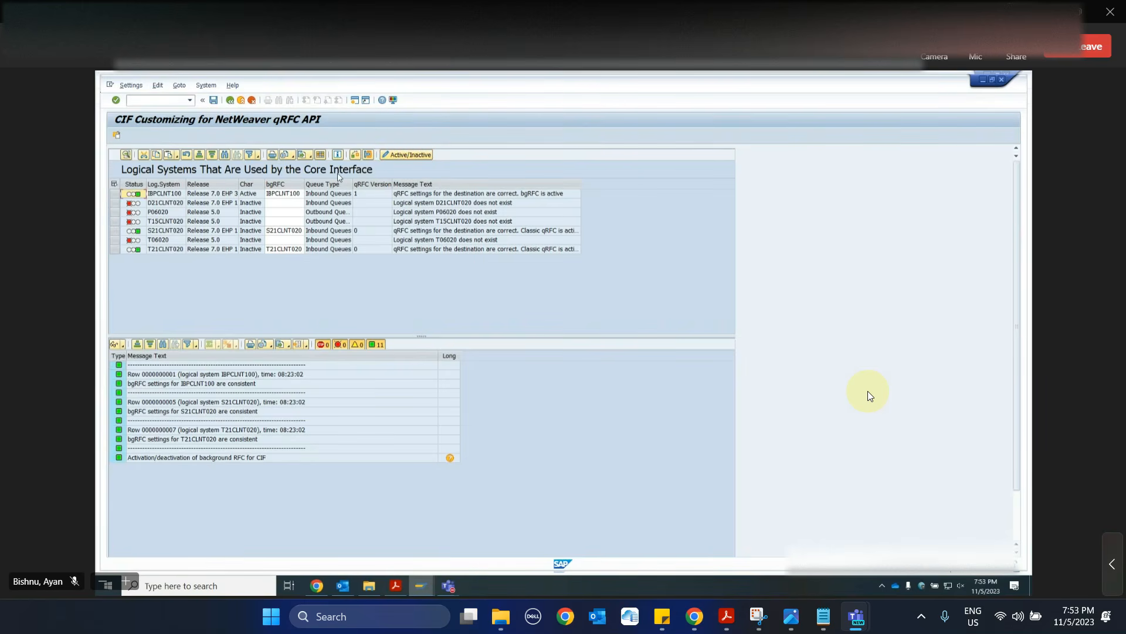
{"action": "left_click", "coordinate": [215, 101]}
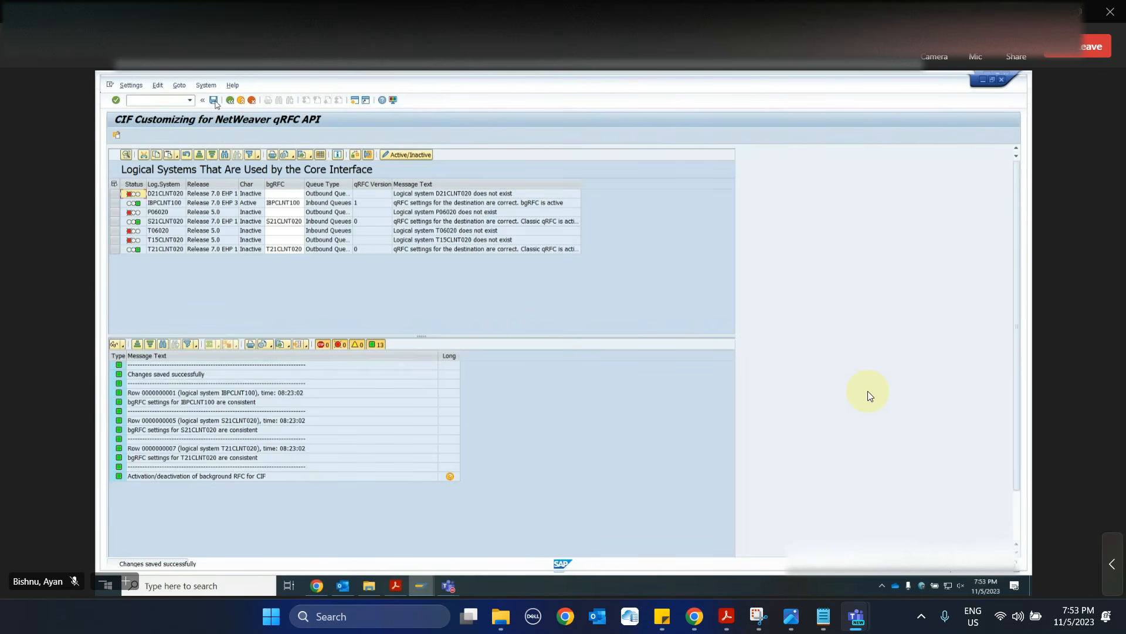
{"action": "left_click", "coordinate": [116, 203]}
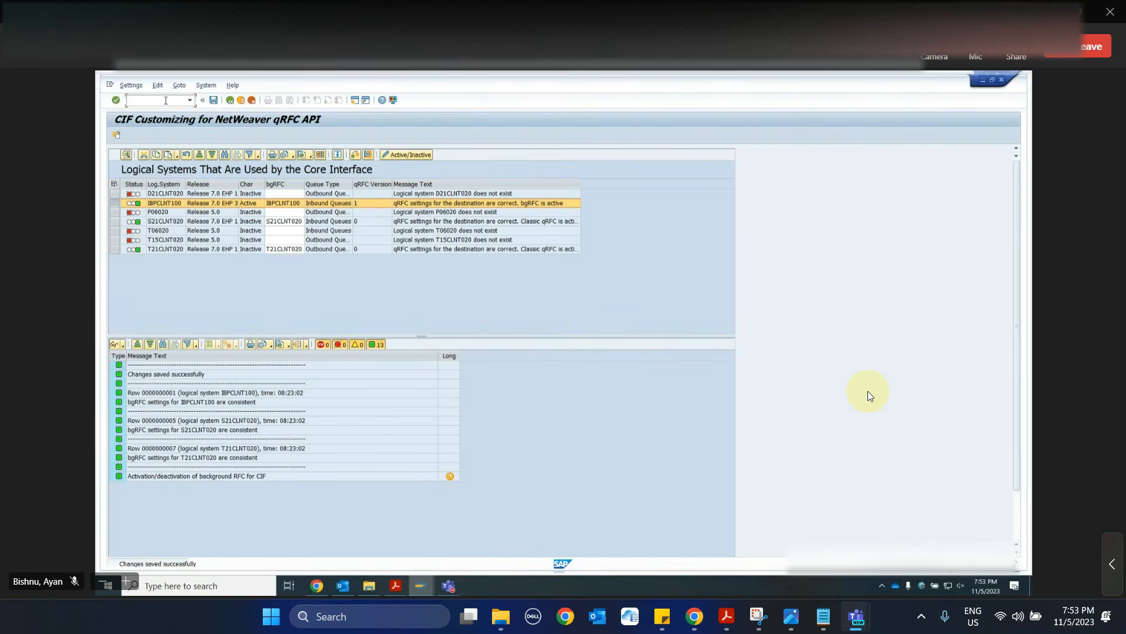
Open transaction CFI1, review the available queue name prefixes for IBPCLNT100, and save with Queue Name Prefix CG0.
{"action": "type", "text": "ncfi1"}
{"action": "key", "text": "Return"}
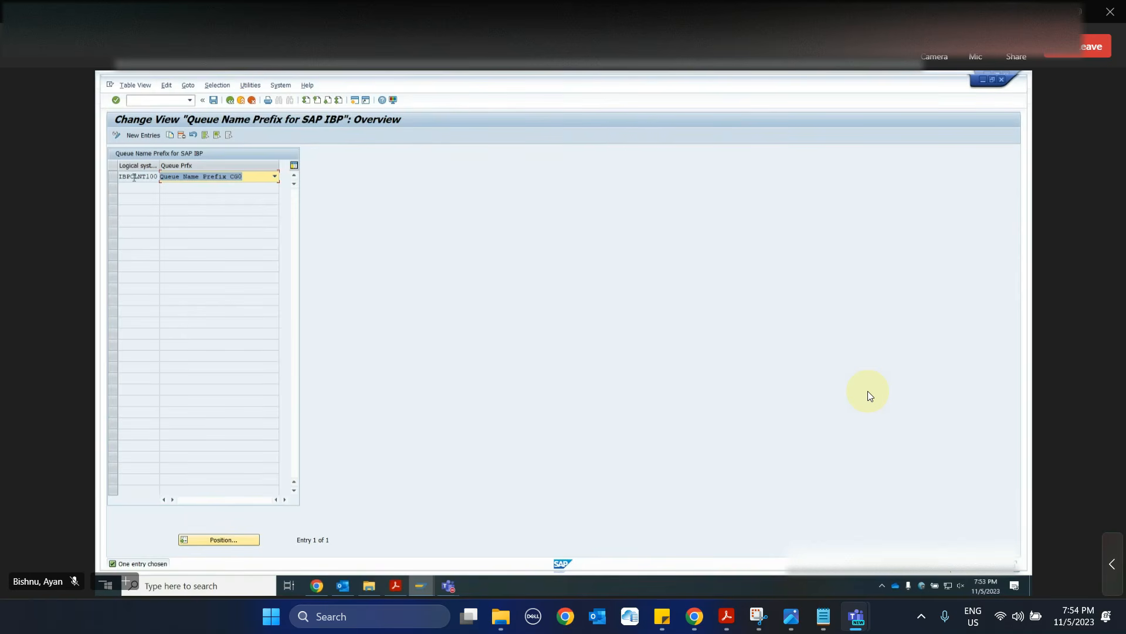
{"action": "left_click", "coordinate": [276, 177]}
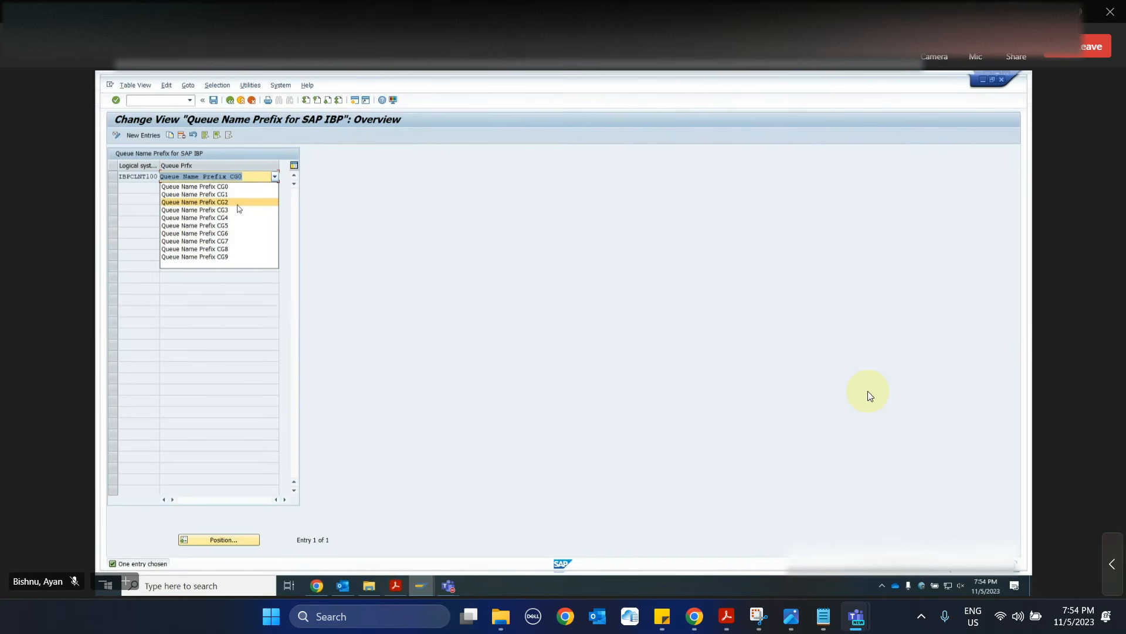
{"action": "left_click", "coordinate": [130, 317]}
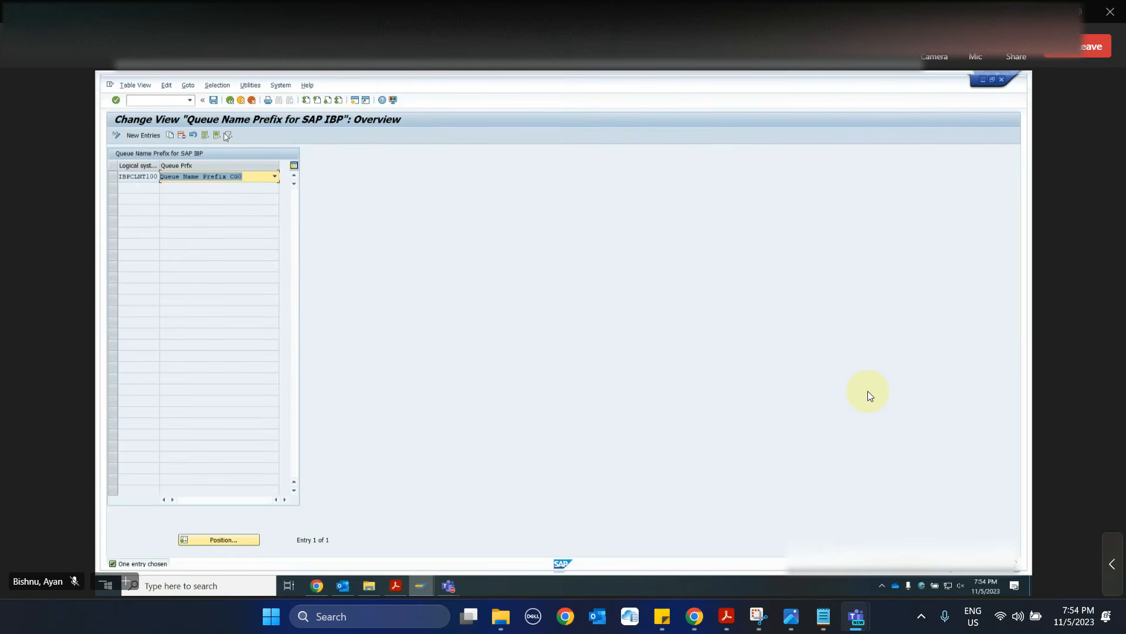
{"action": "left_click", "coordinate": [213, 101]}
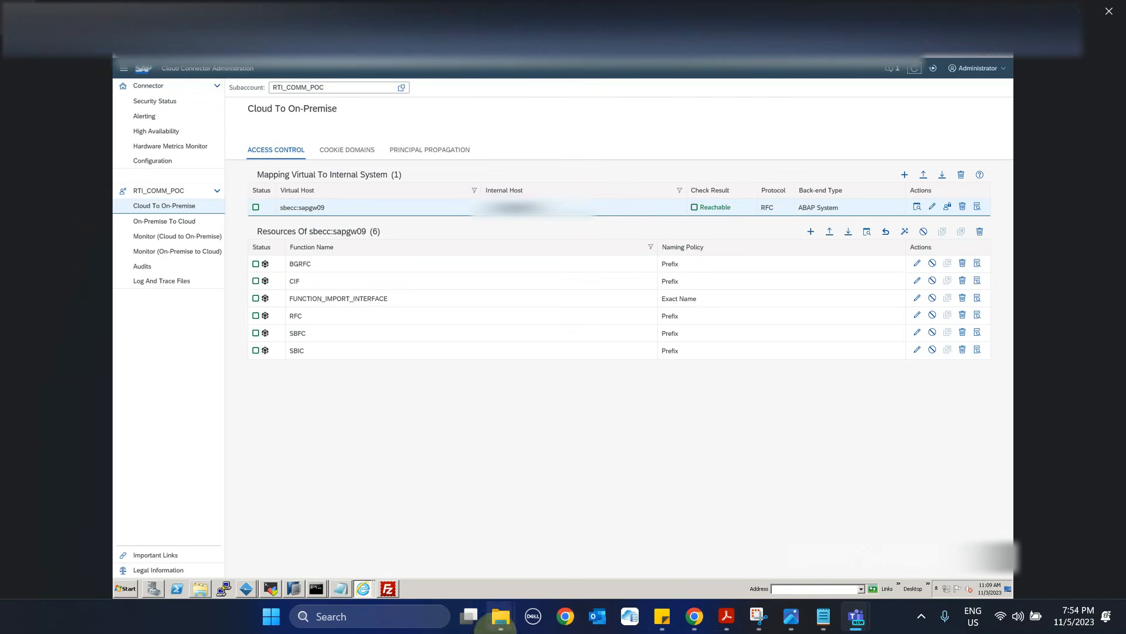
Switch to the integration architecture diagram showing SAP IBP, SAP BTP and the on-premise network.
{"action": "left_click", "coordinate": [757, 614]}
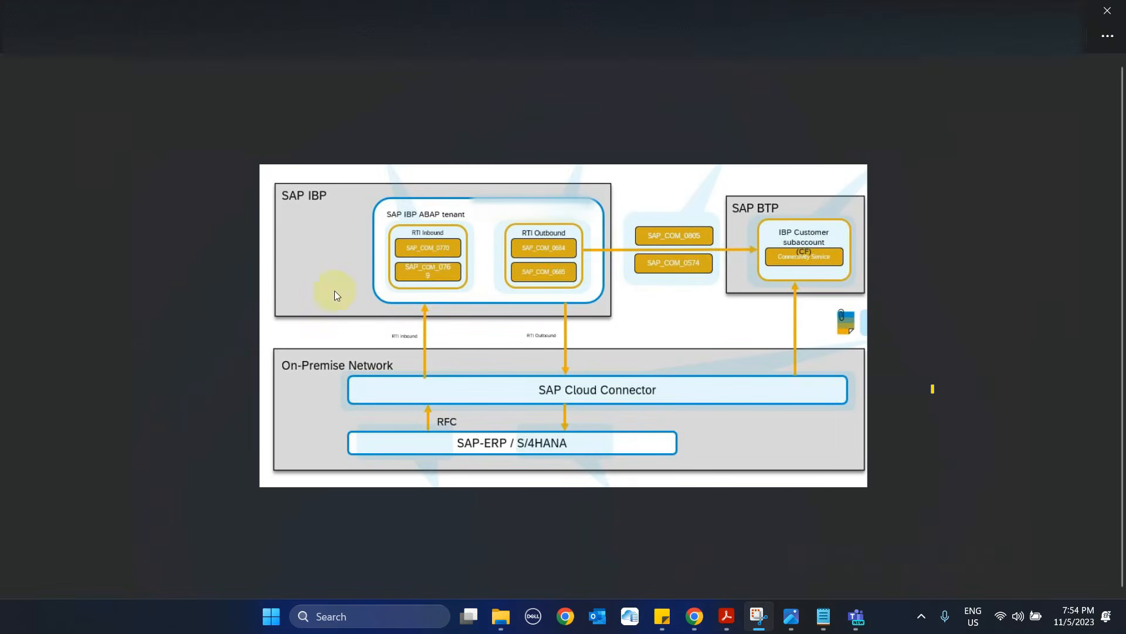